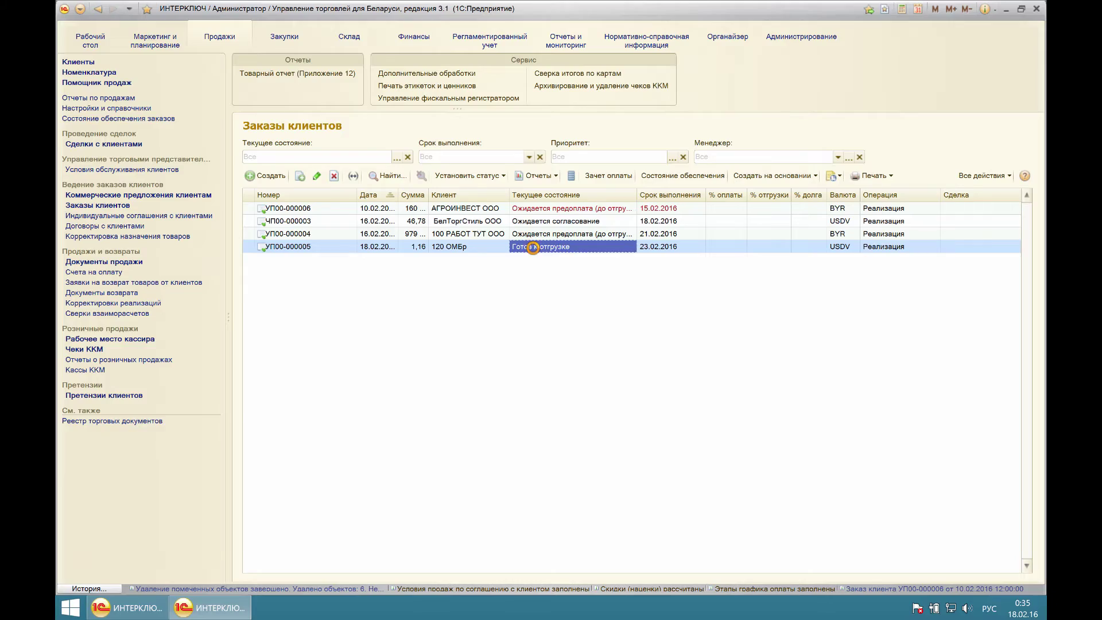
- Review the clients, current states and due dates of the customer orders in the list
key("Escape")
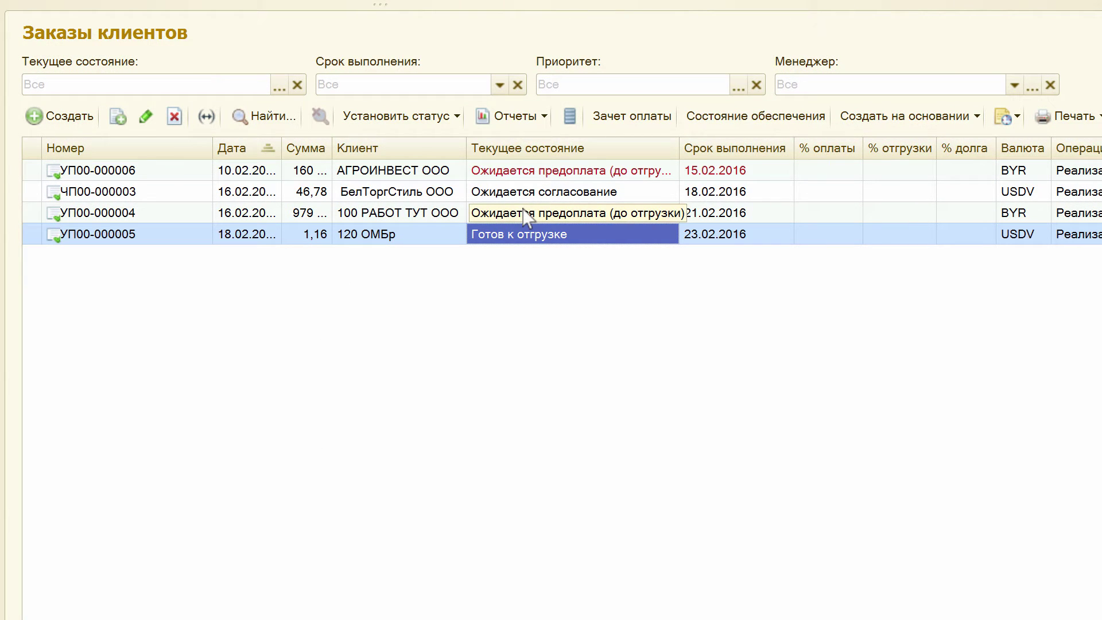
left_click(447, 190)
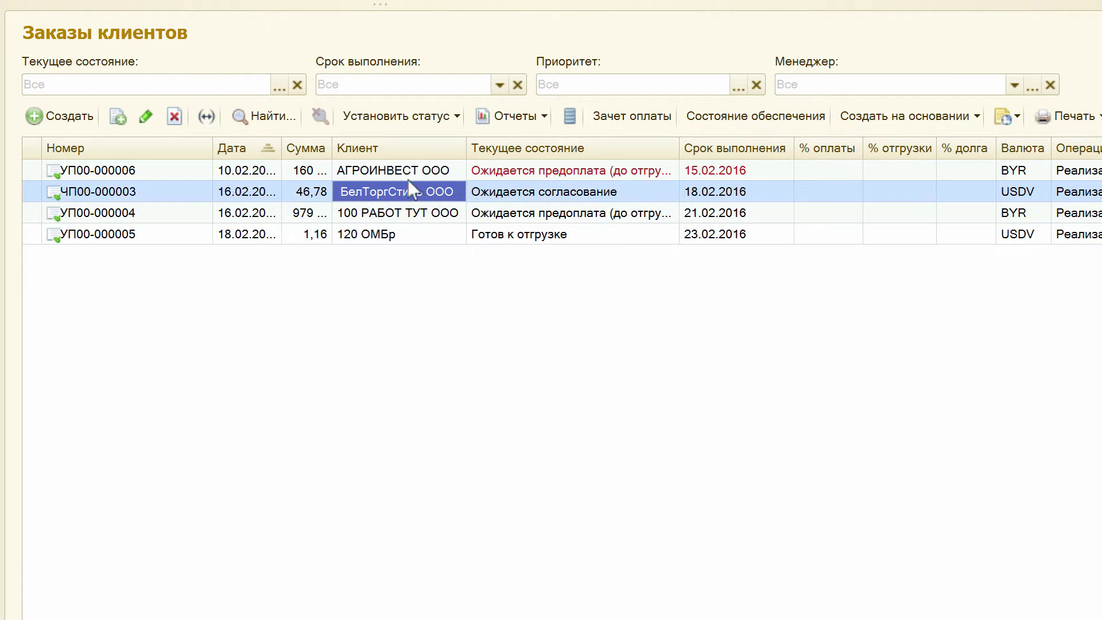
left_click(421, 172)
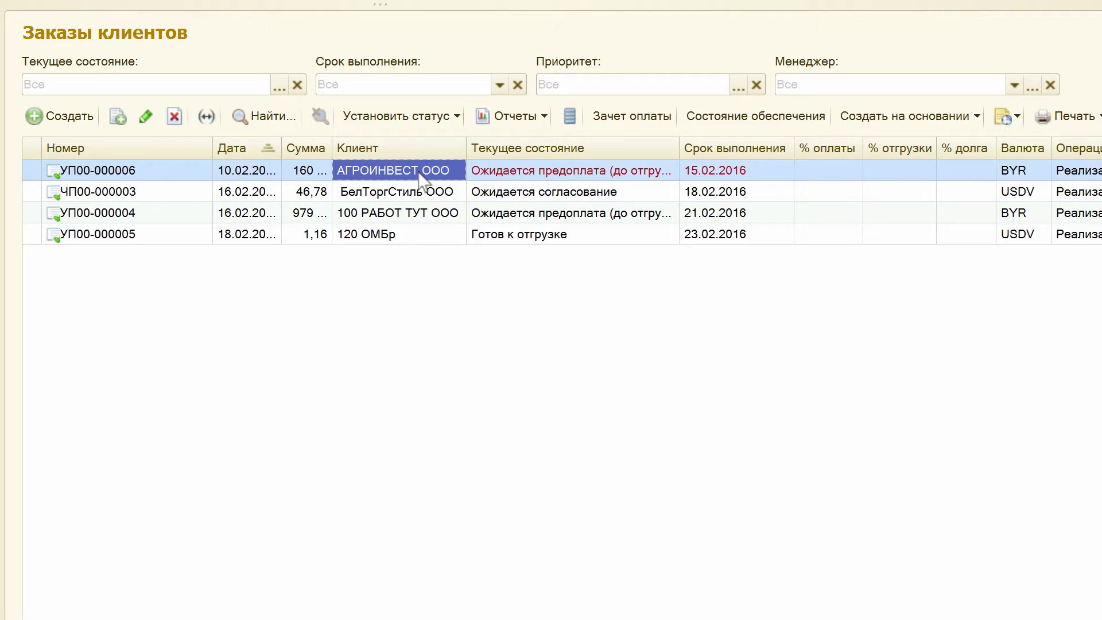
left_click(528, 172)
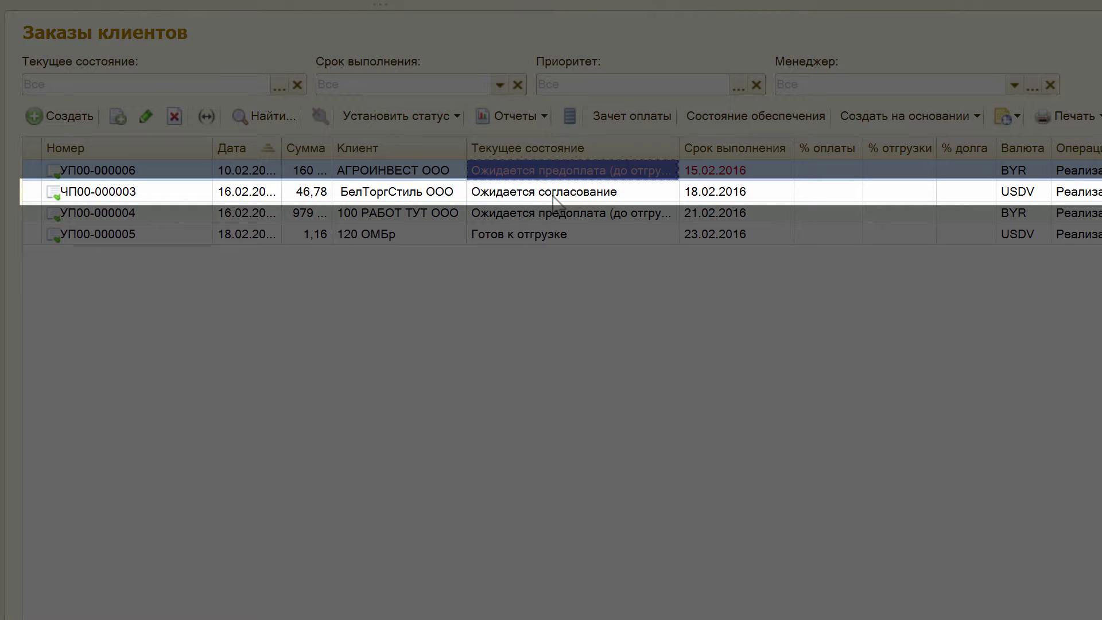
left_click(717, 172)
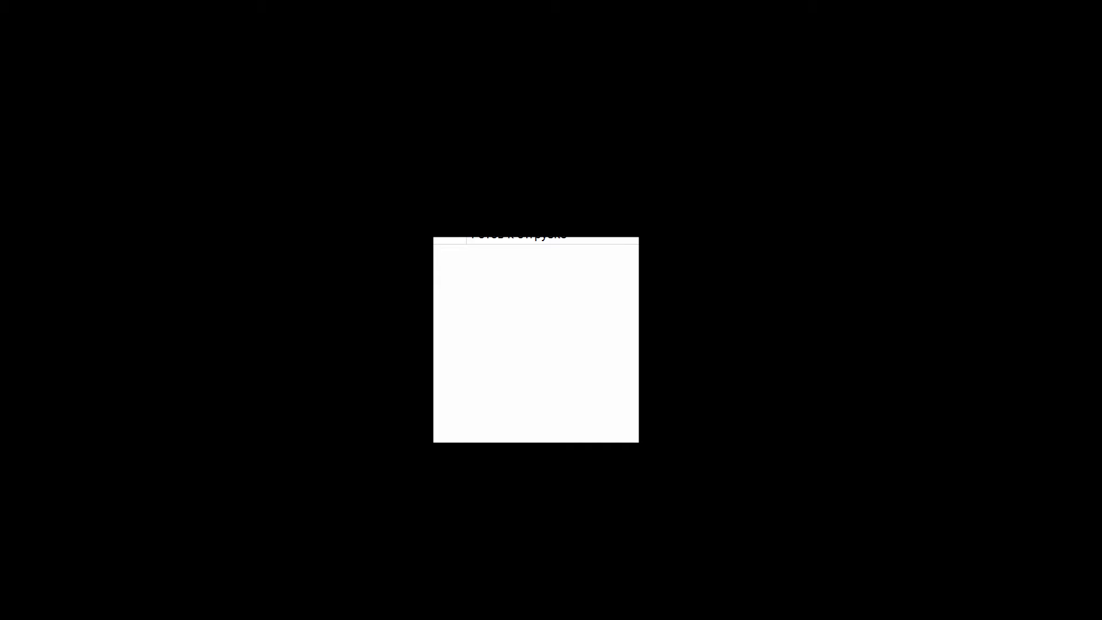
- Open the БелТоргСтиль ООО customer order, check its status field, and close the order
key("Return")
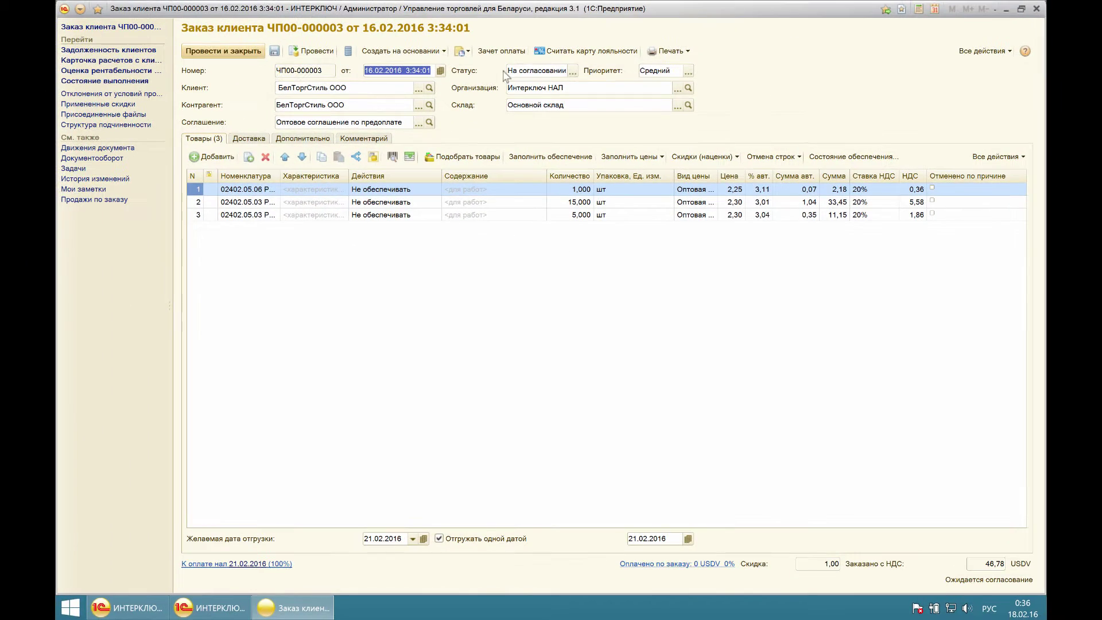
left_click(573, 73)
left_click(574, 73)
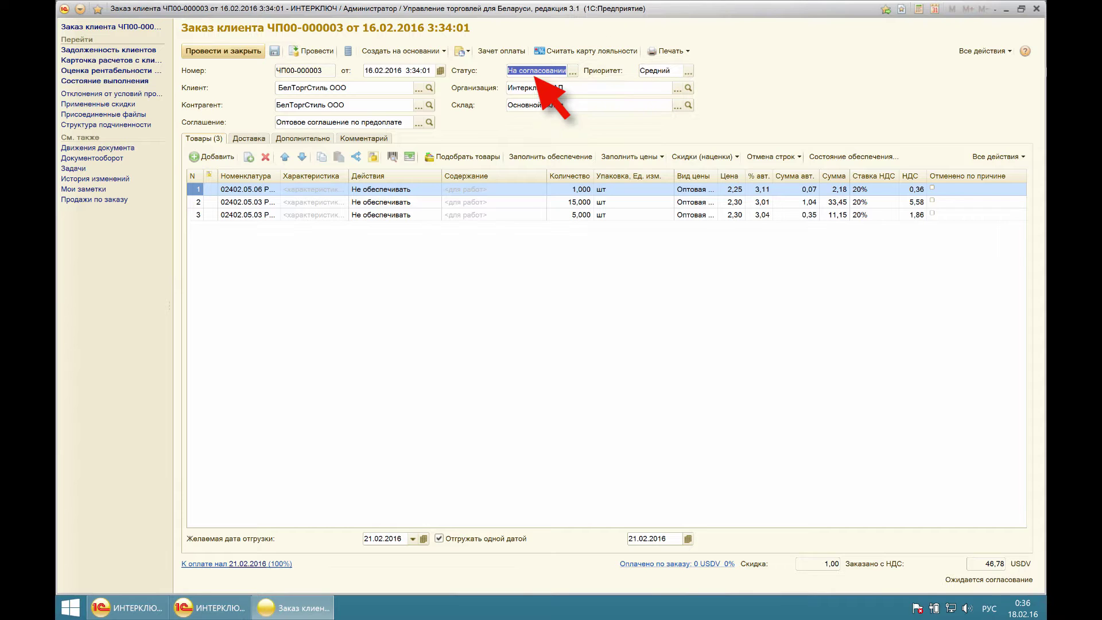
left_click(1038, 8)
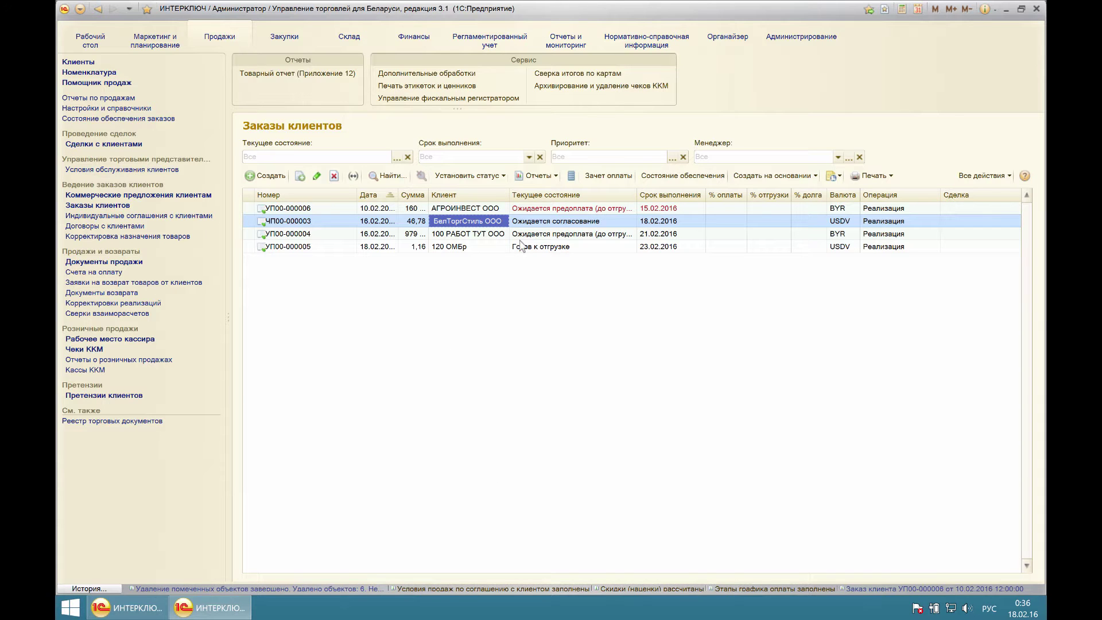
- Reopen the БелТоргСтиль ООО order, view the available status options, and close it without changing the status
left_click(546, 224)
double_click(546, 224)
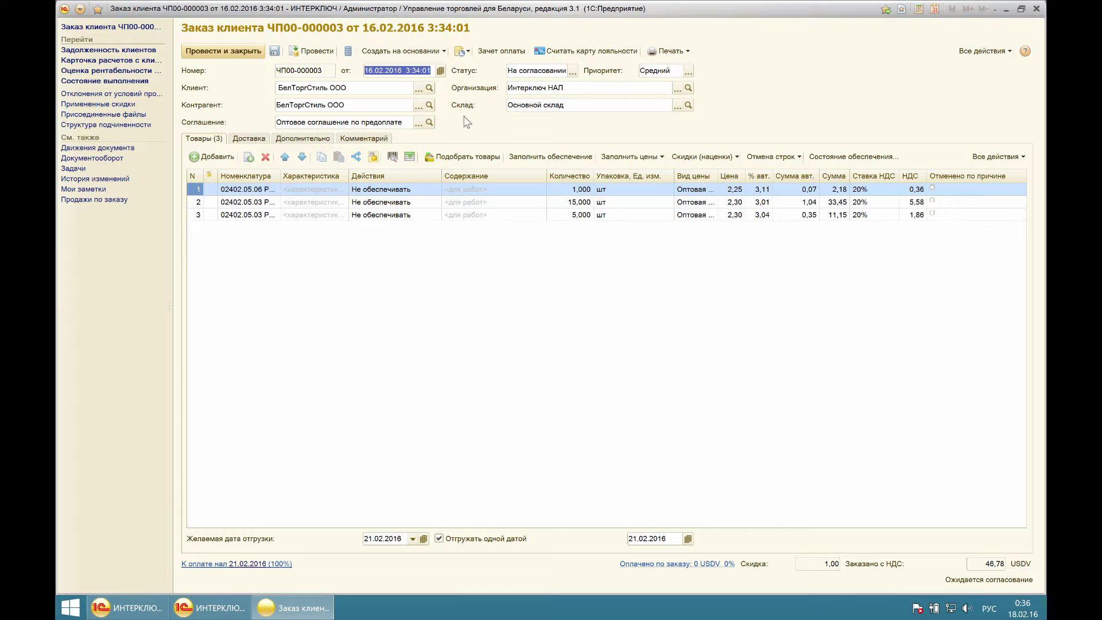
left_click(571, 70)
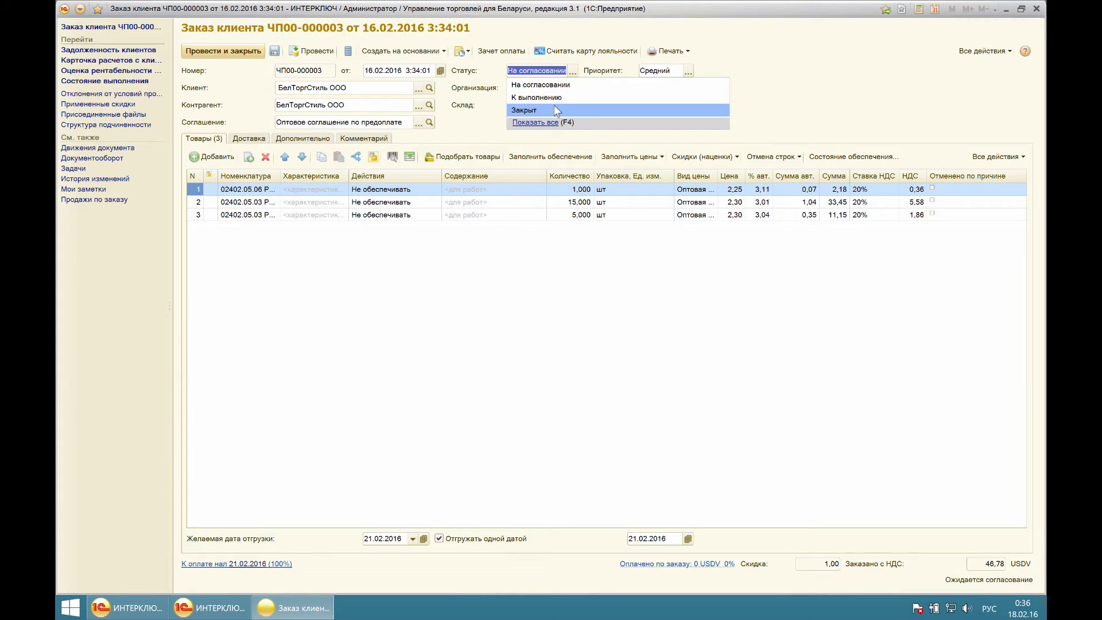
left_click(546, 298)
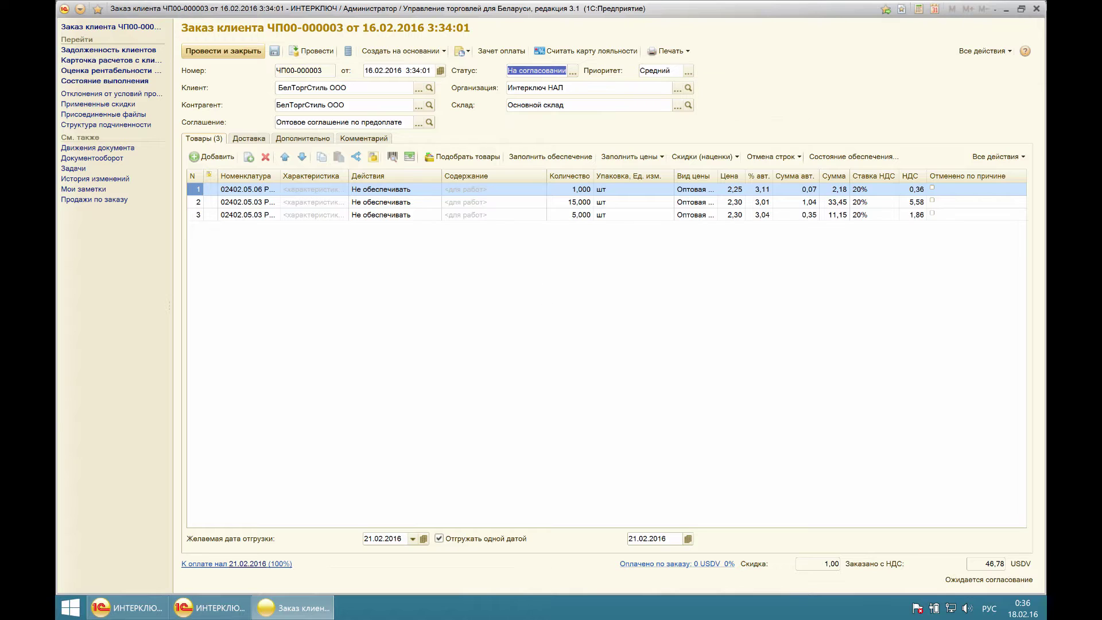
left_click(1037, 9)
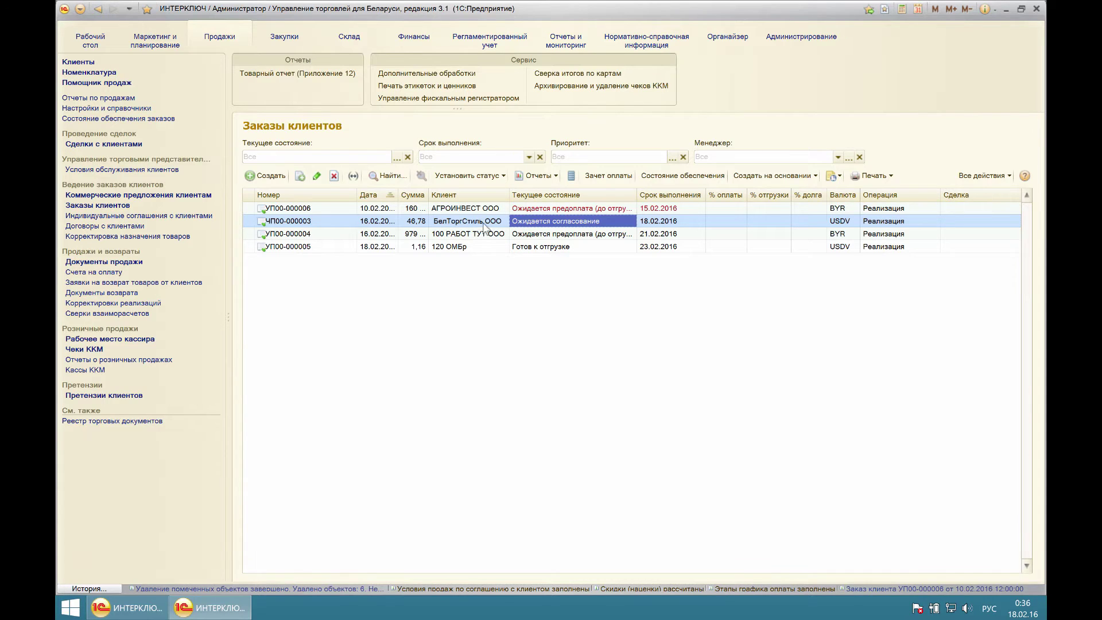
- Select all four customer orders in the list and look at the command for setting their status together
left_click(472, 221)
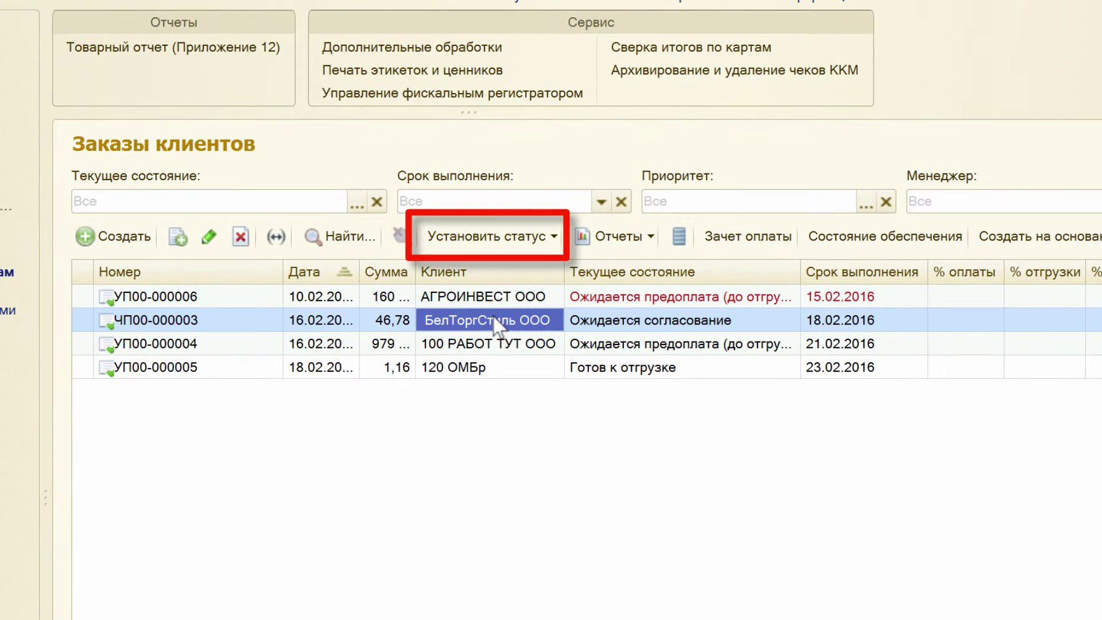
key("Up")
key("Left")
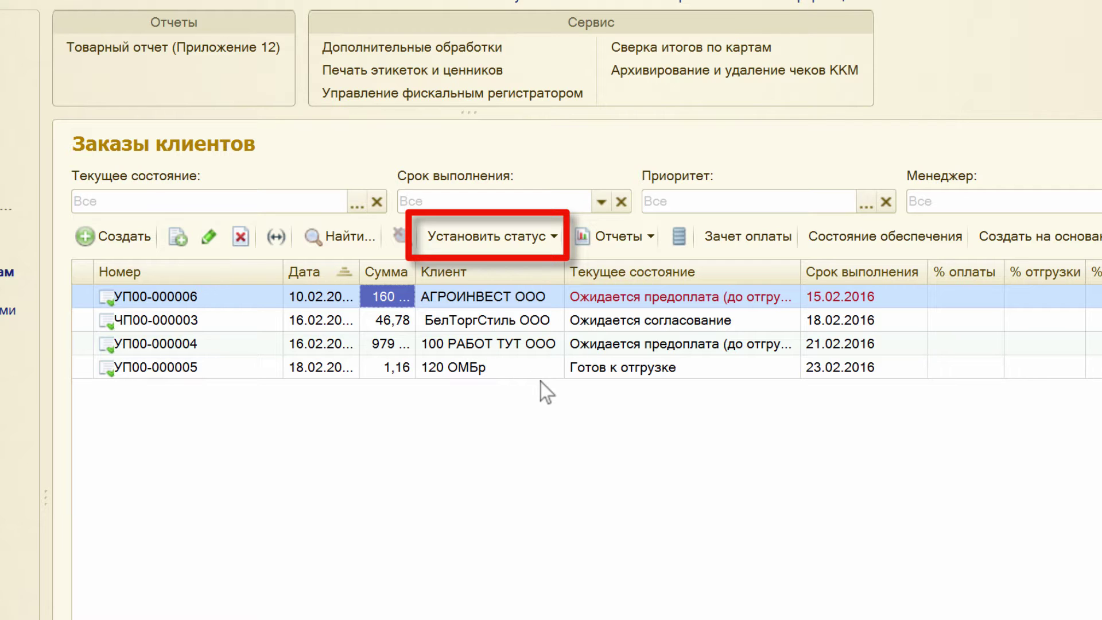
key("shift+Down")
key("shift+Down")
key("shift+Down")
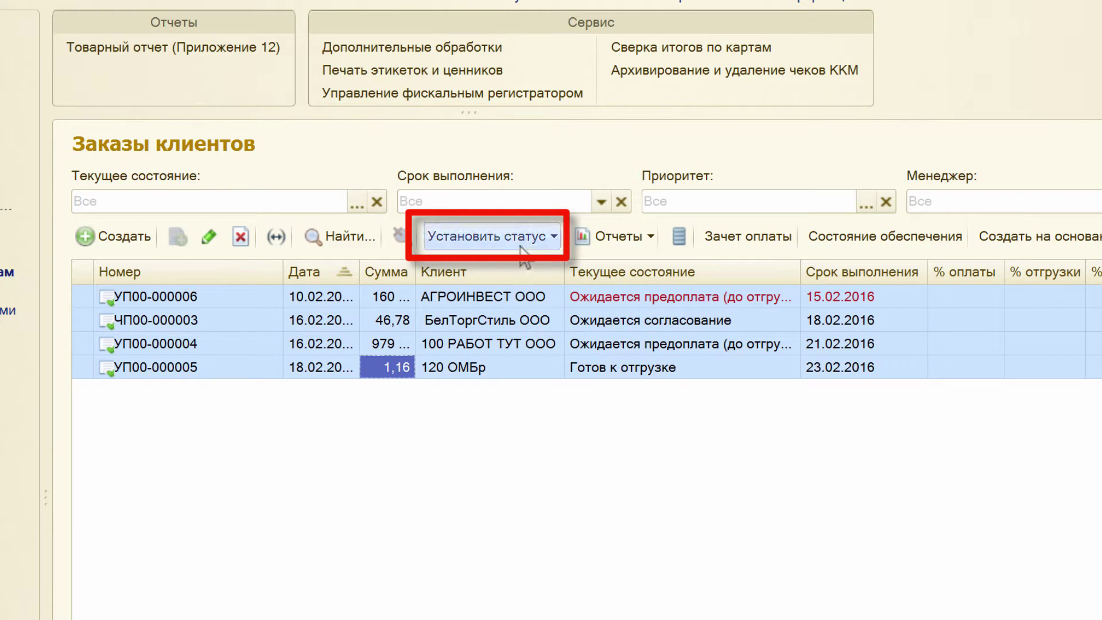
left_click(523, 253)
left_click(485, 557)
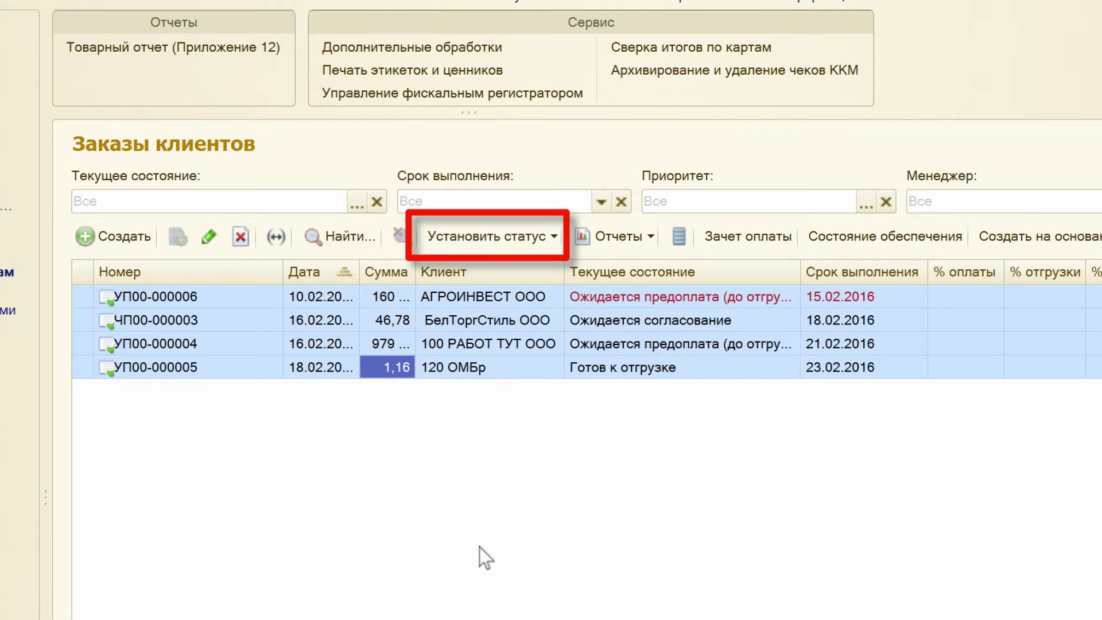
- Set the status of the БелТоргСтиль ООО order to "К выполнению" directly from the order list
left_click(680, 320)
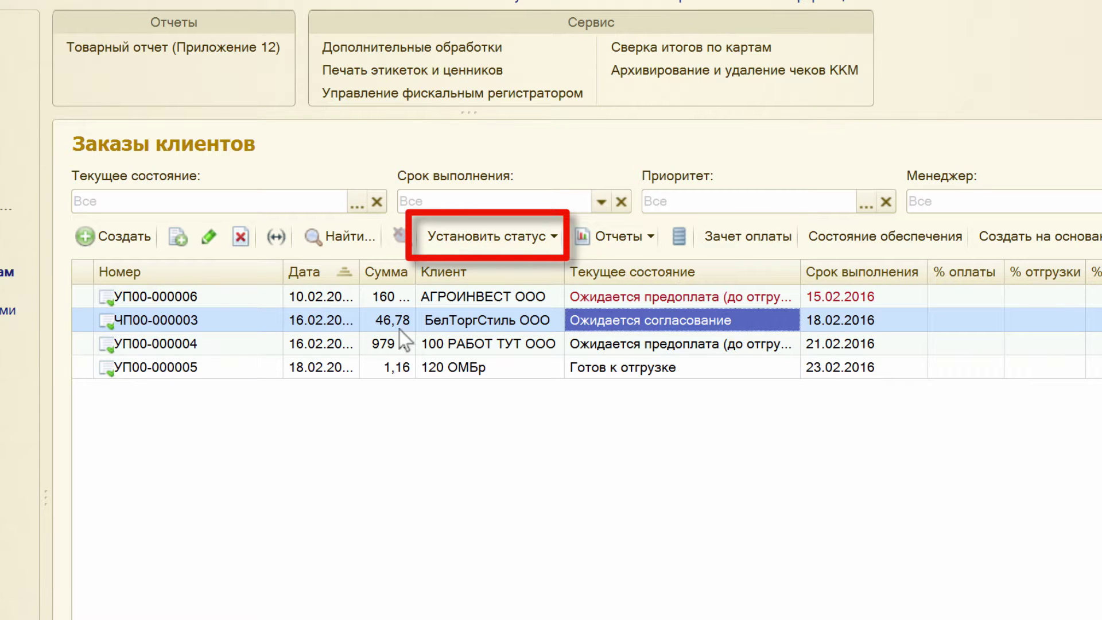
left_click(198, 339)
left_click(238, 320)
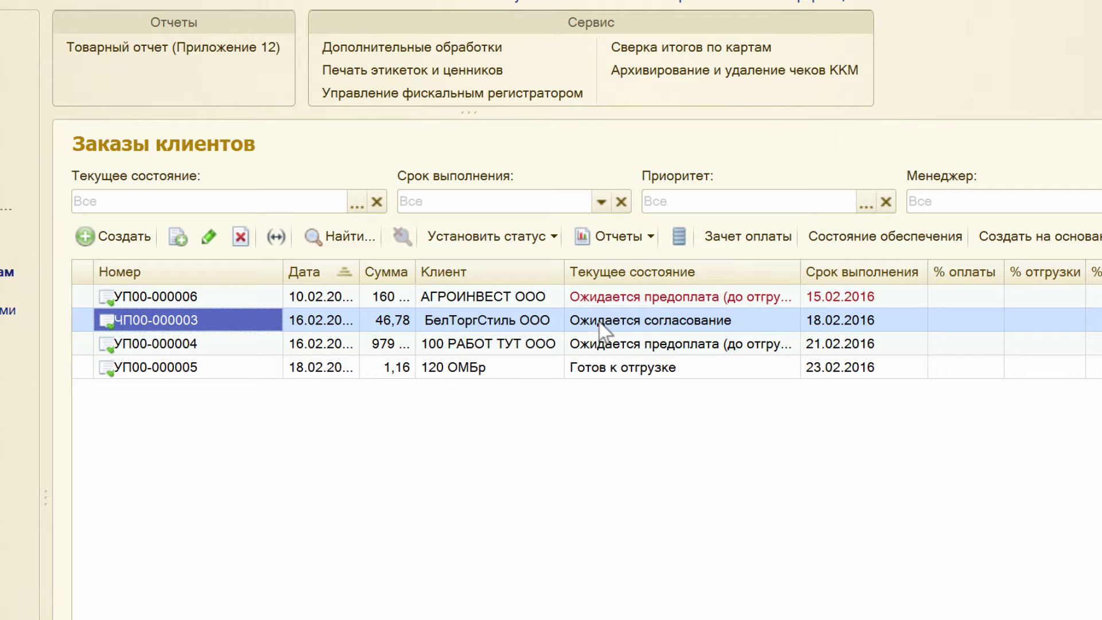
left_click(491, 238)
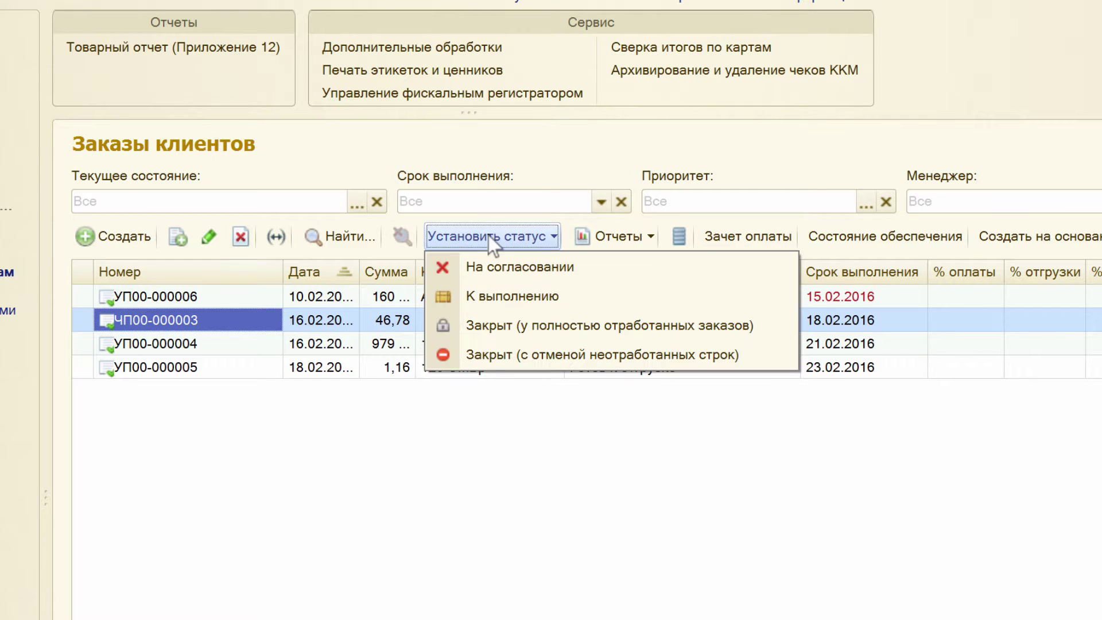
left_click(488, 294)
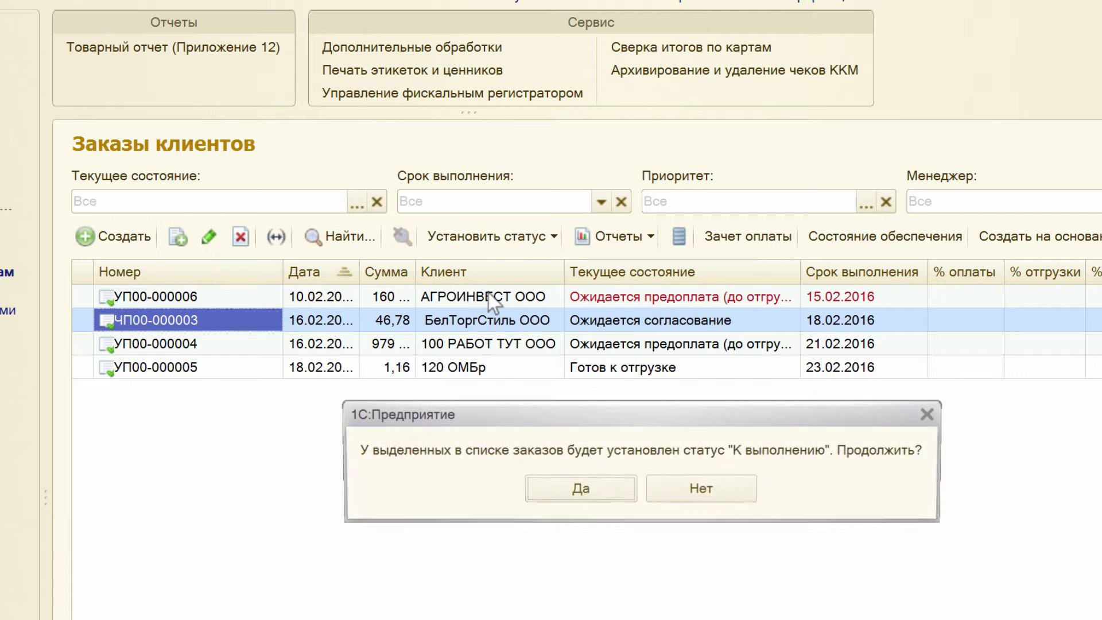
left_click(556, 487)
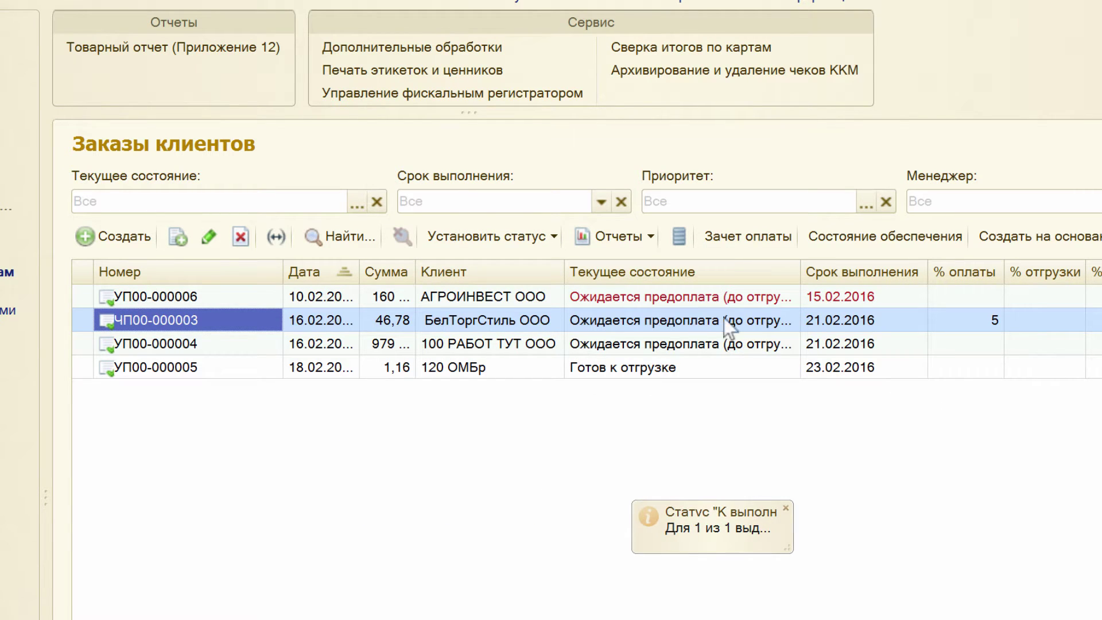
- Open the БелТоргСтиль ООО order and view the agreement "Оптовое соглашение по предоплате" attached to it
left_click(604, 326)
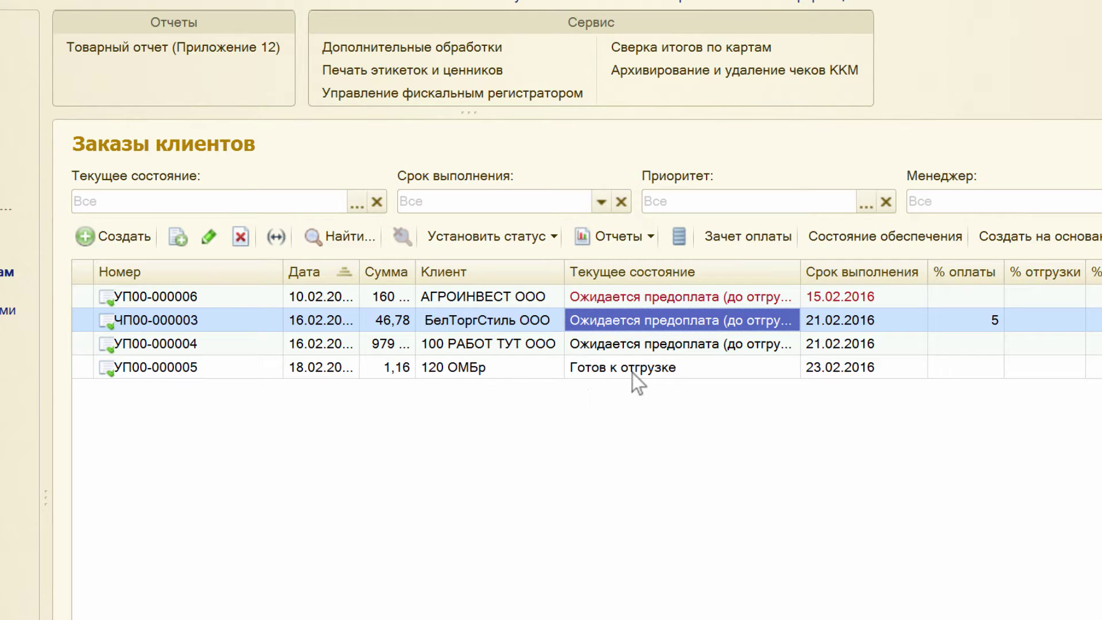
double_click(647, 319)
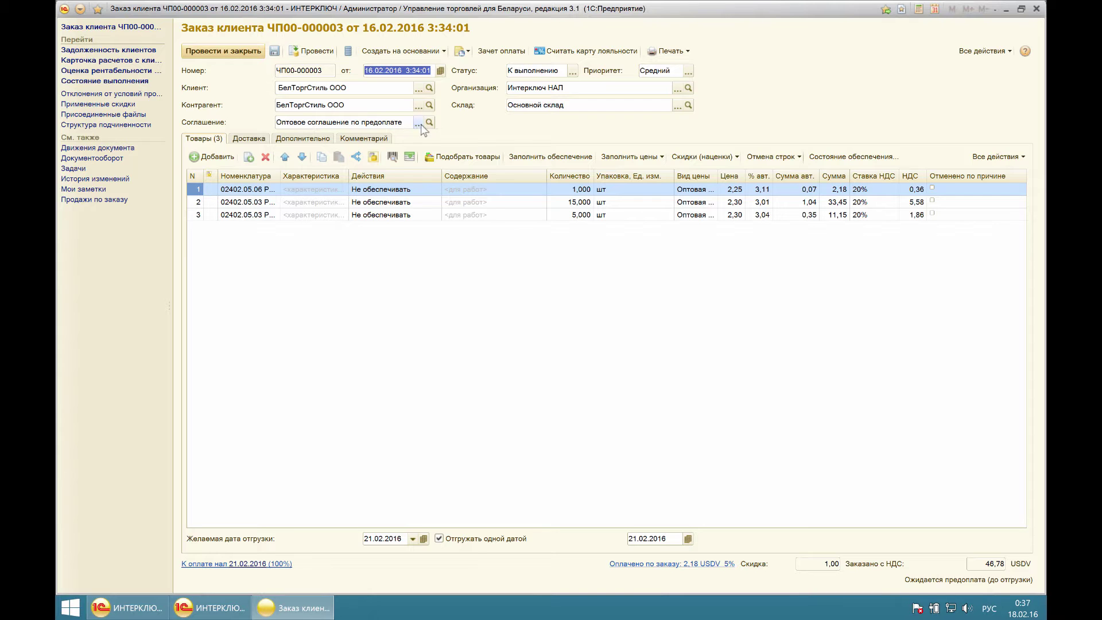
left_click(428, 123)
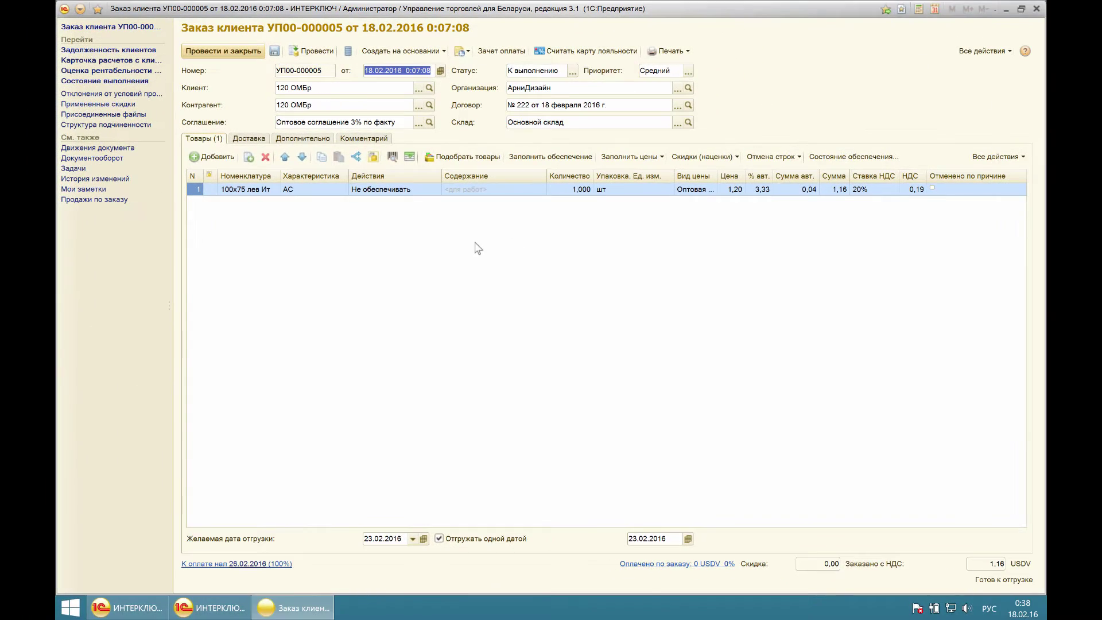
- Examine the payment stages in the 120 ОМБр order's agreement "Оптовое соглашение 3% по факту", close both forms, and check the order's state in the list
left_click(429, 123)
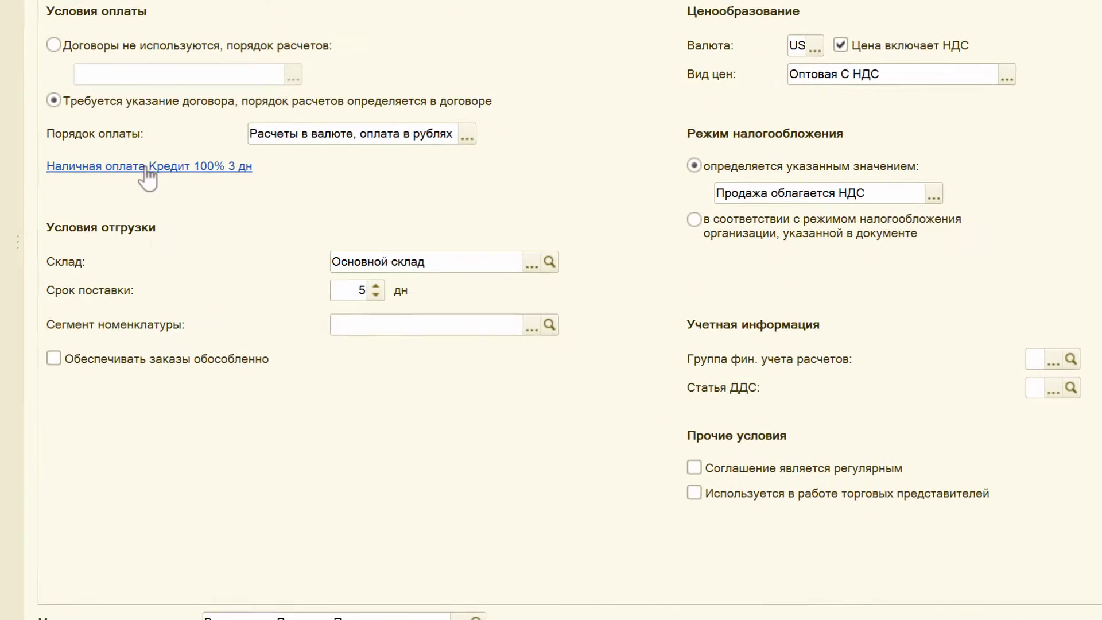
left_click(148, 167)
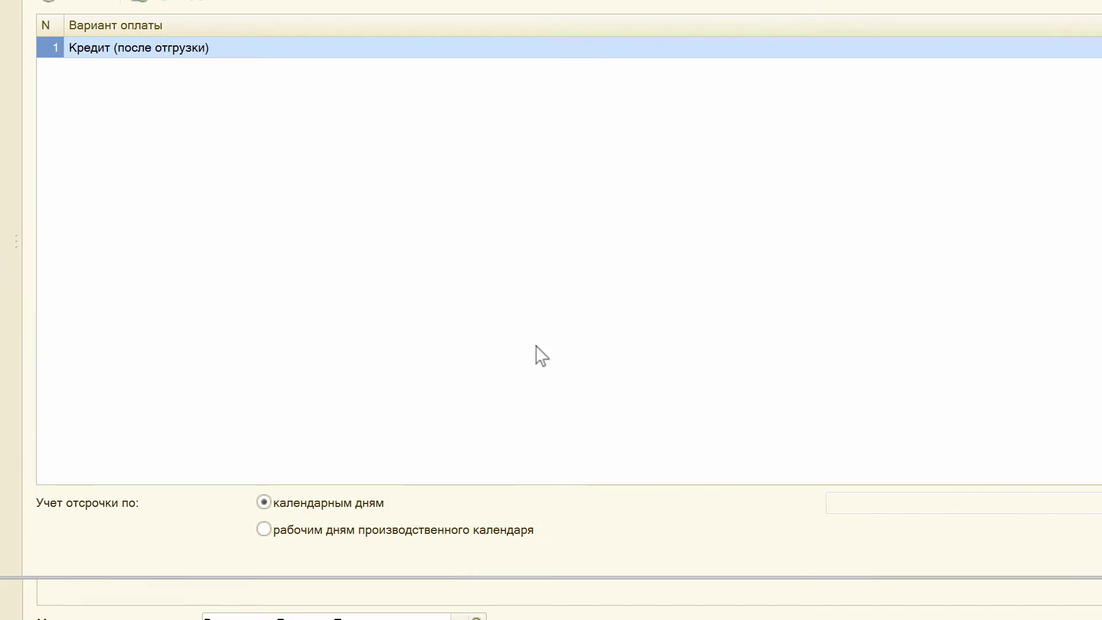
left_click(165, 53)
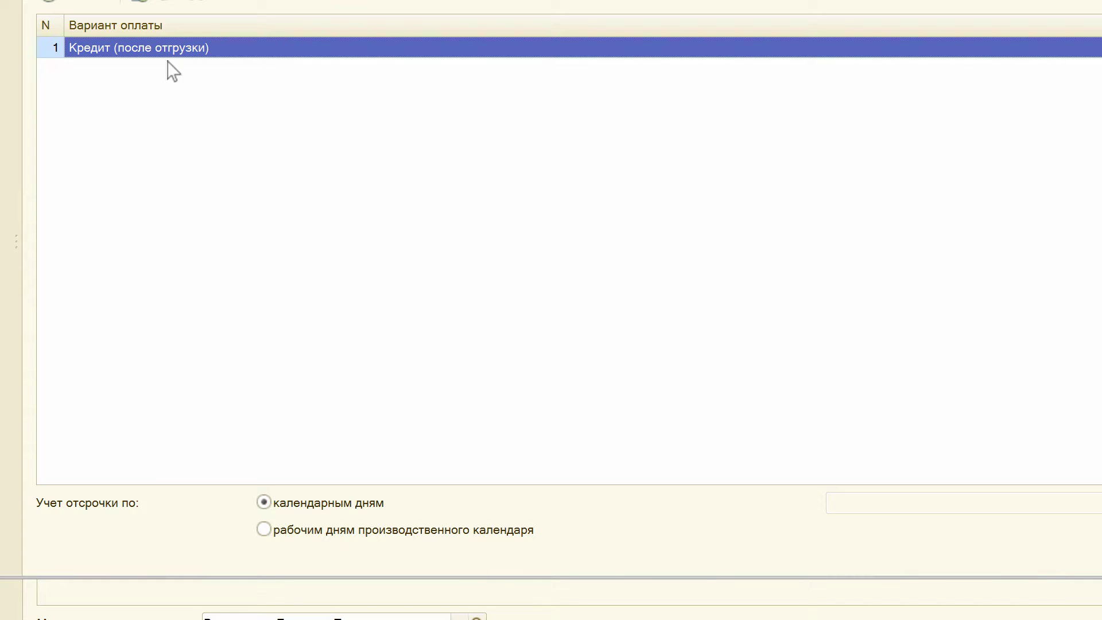
left_click(1028, 98)
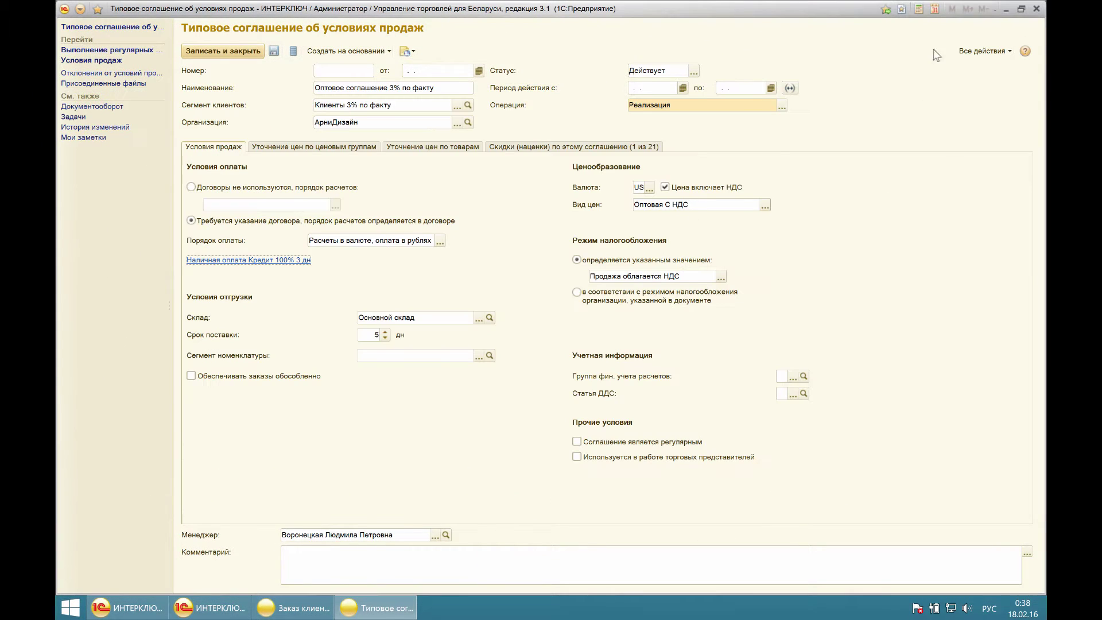
left_click(1036, 9)
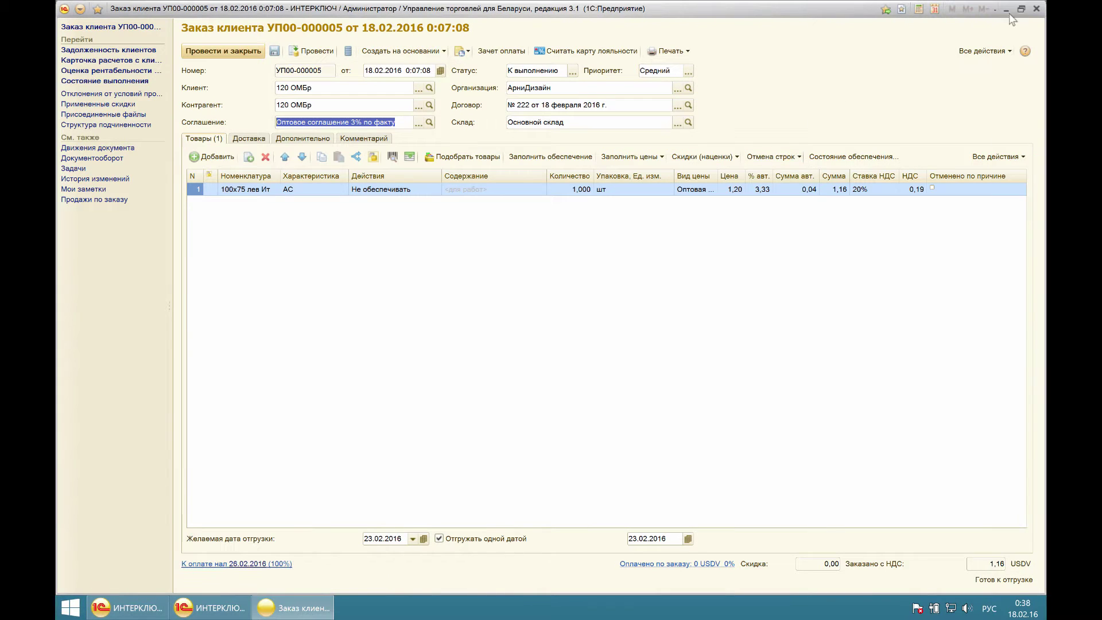
left_click(1037, 9)
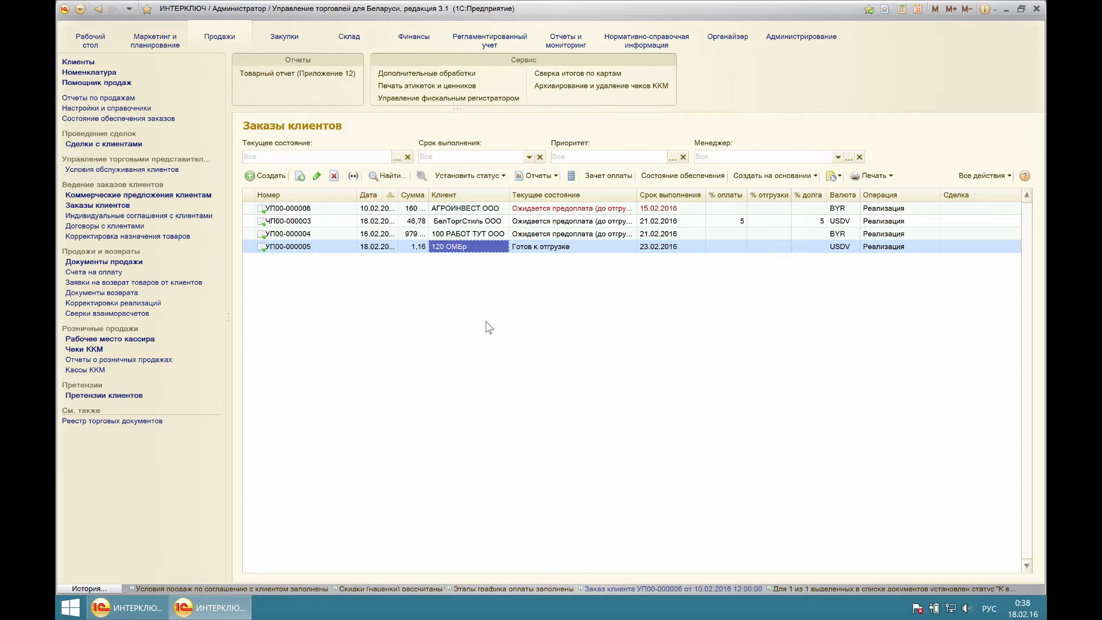
left_click(557, 251)
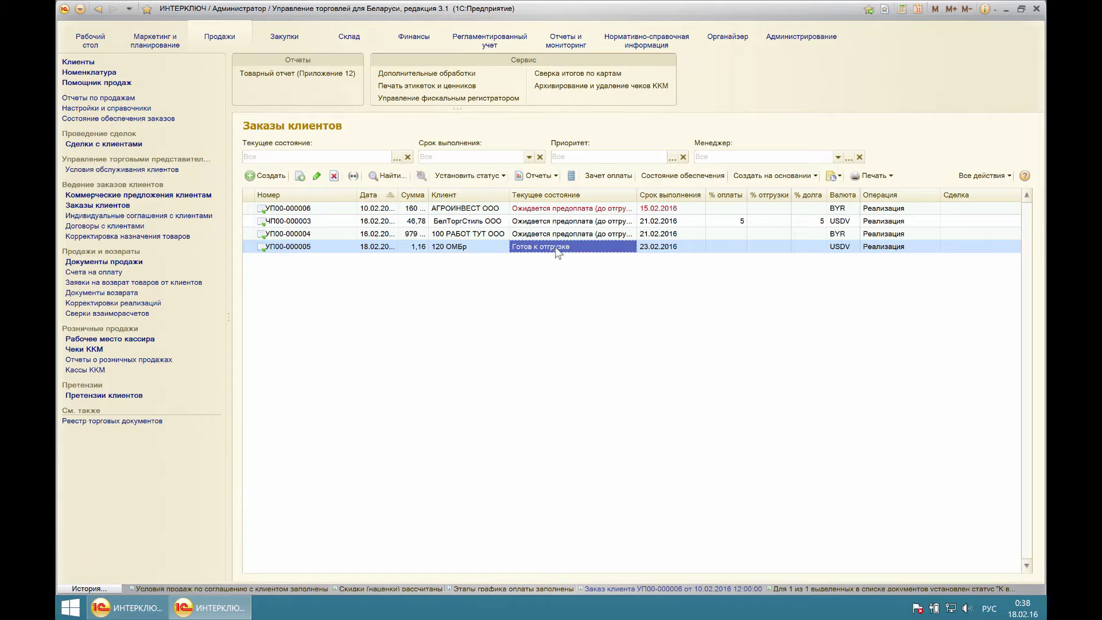
- Start a new cash receipt order ("Приходный кассовый ордер") based on the БелТоргСтиль ООО customer order
left_click(557, 221)
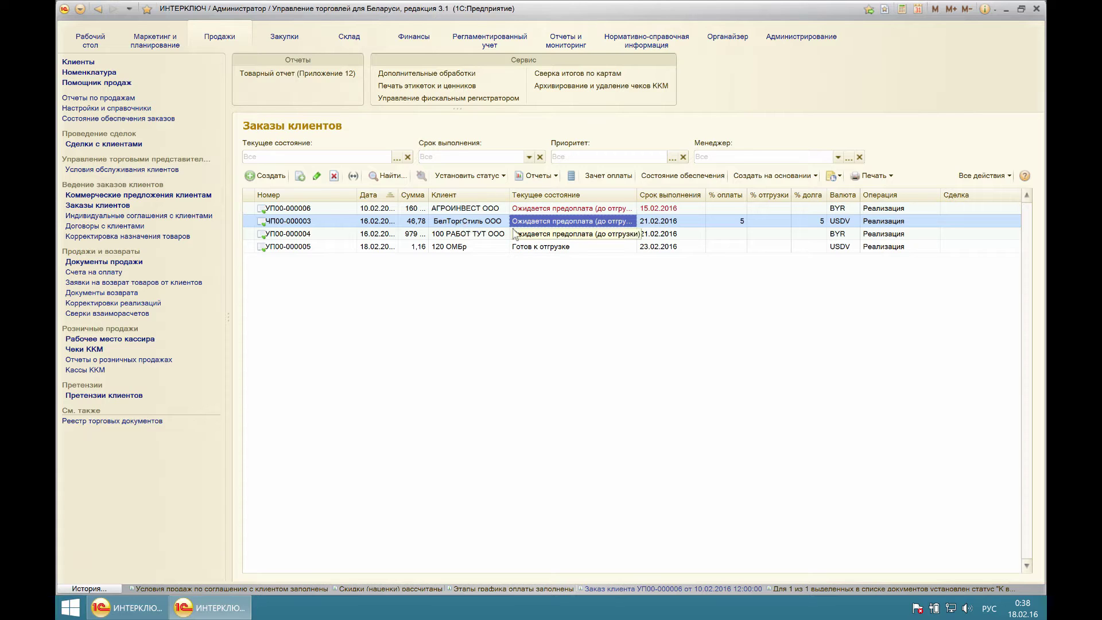
left_click(495, 224)
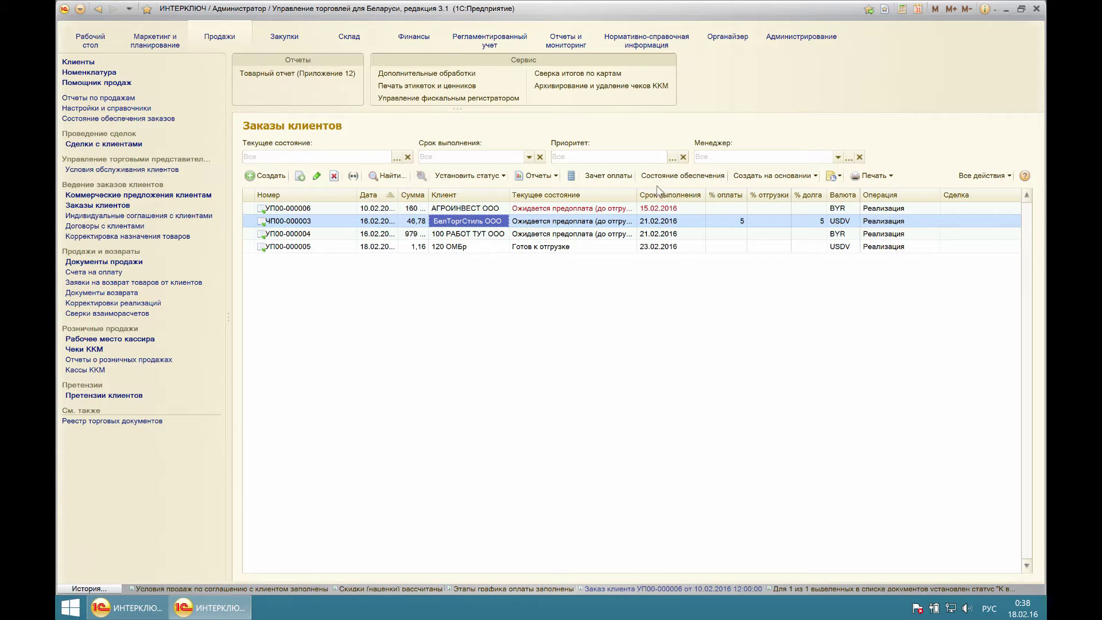
left_click(759, 177)
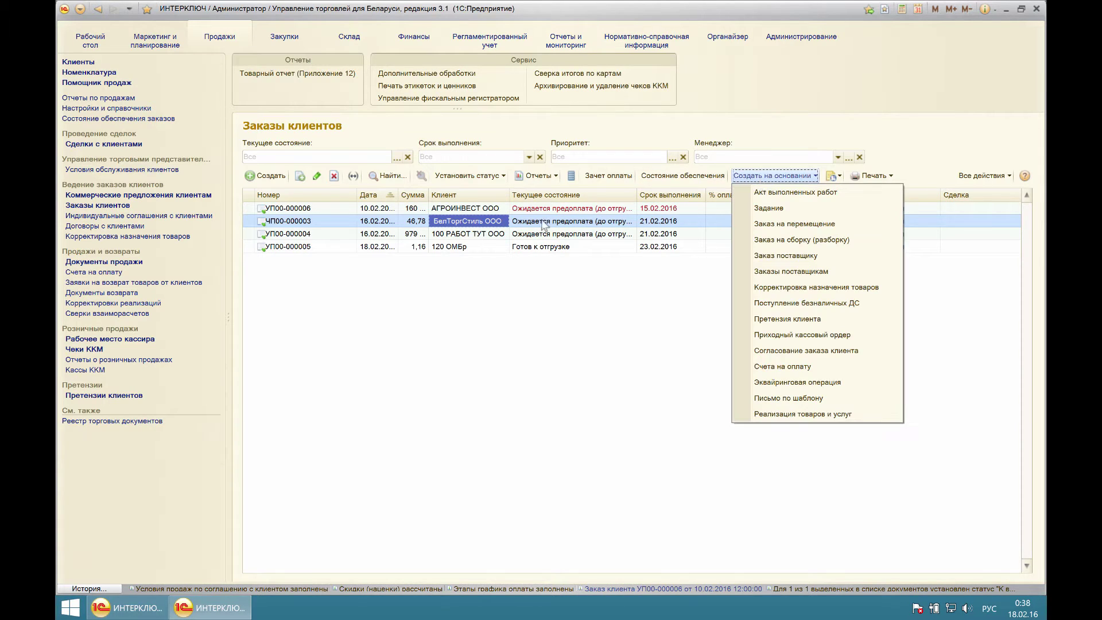
left_click(787, 335)
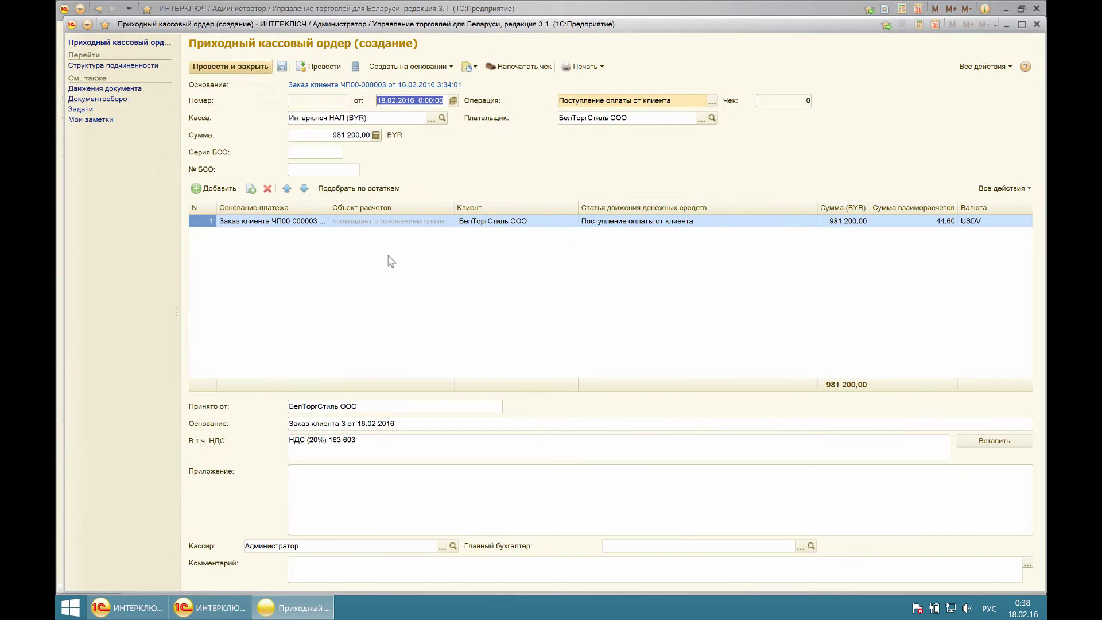
- Post and close the new cash receipt order, and check the БелТоргСтиль ООО order's current state in the order list
left_click(250, 67)
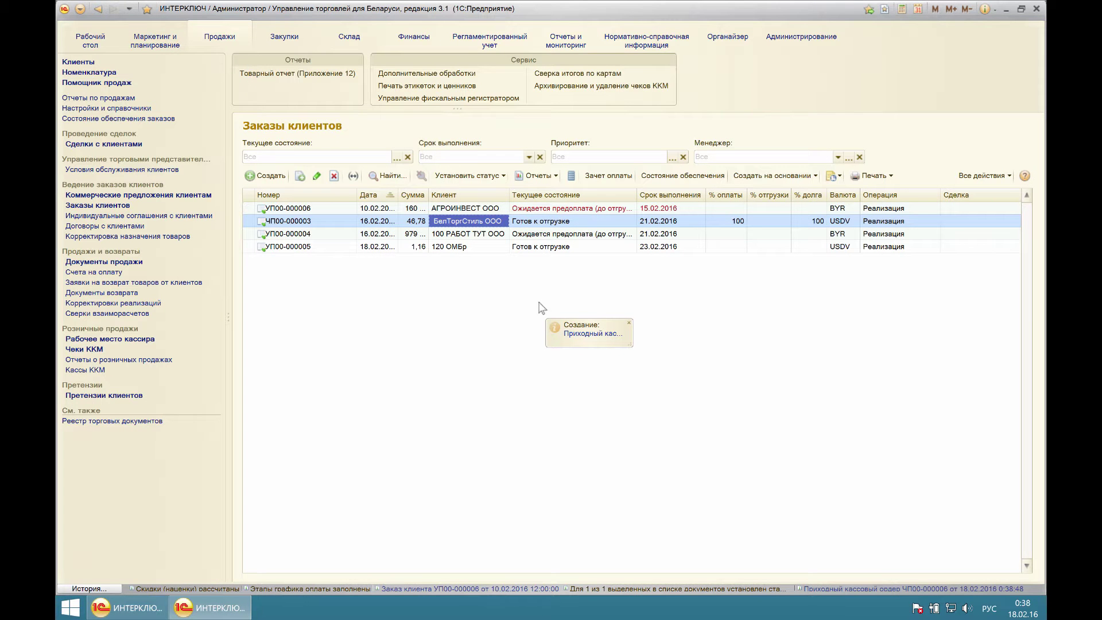
left_click(566, 220)
double_click(565, 221)
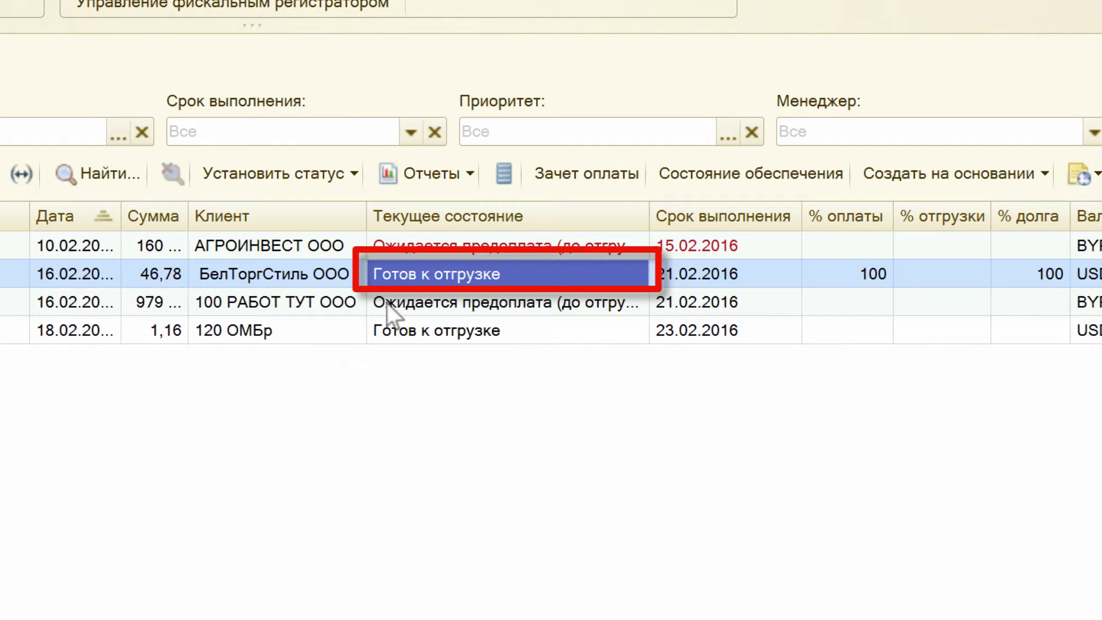
- Open the 100 РАБОТ ТУТ ООО order and fill the supply action of both goods lines with "Отгрузить"
left_click(418, 303)
double_click(419, 302)
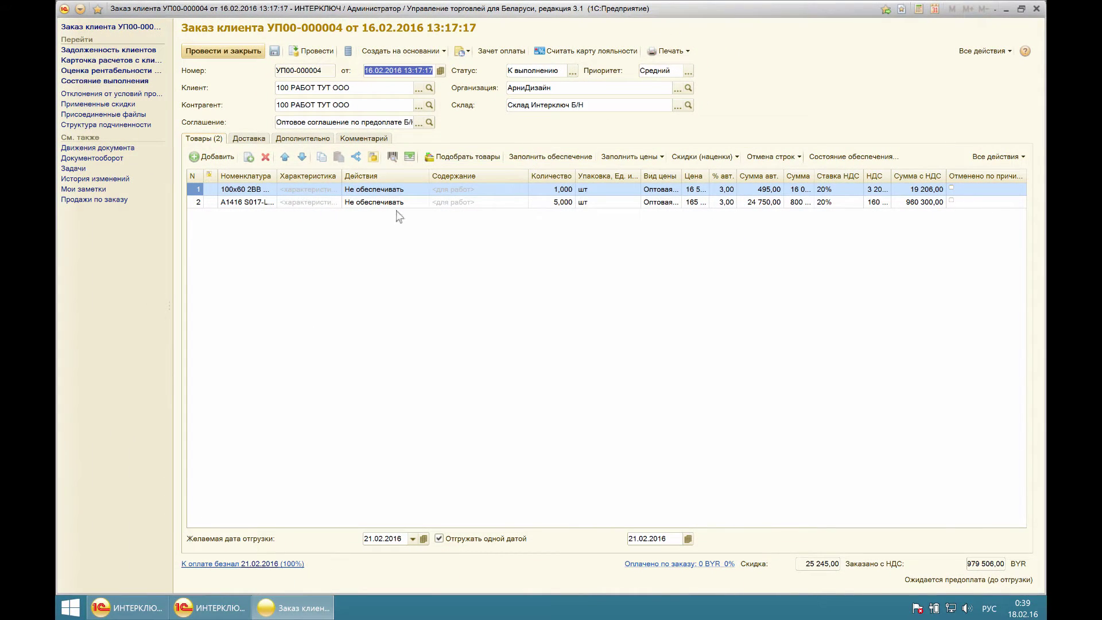
left_click(385, 191)
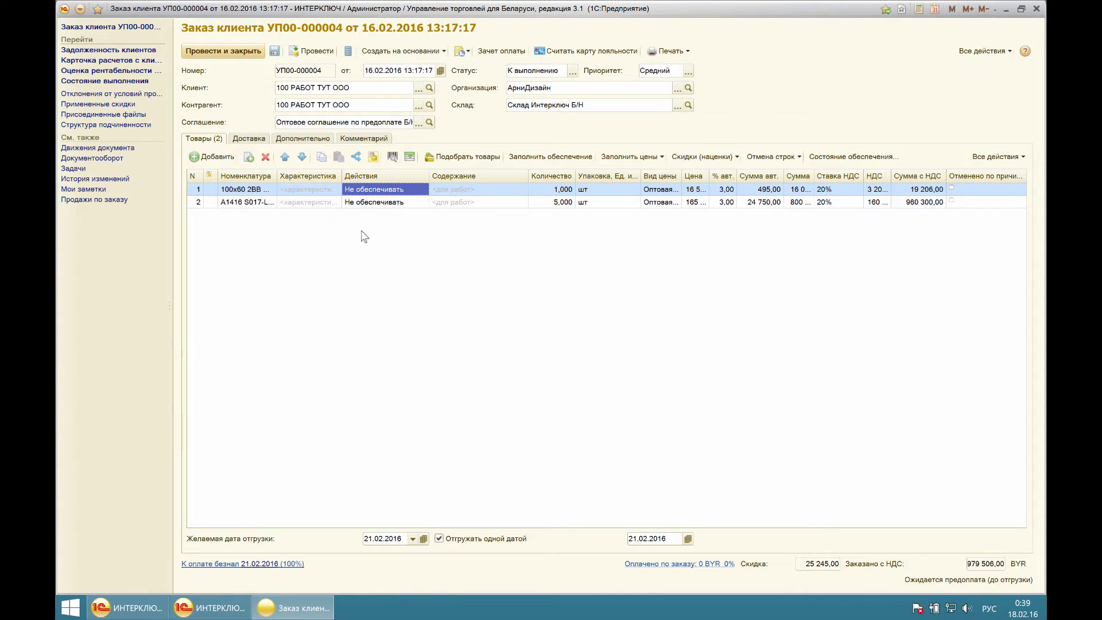
key("shift+Down")
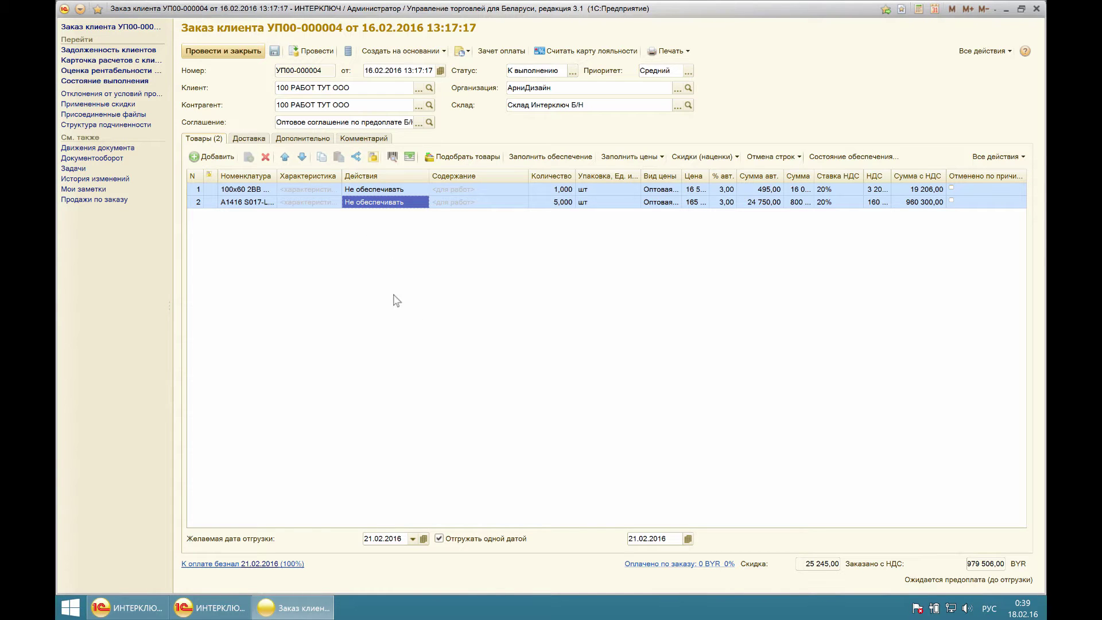
left_click(534, 160)
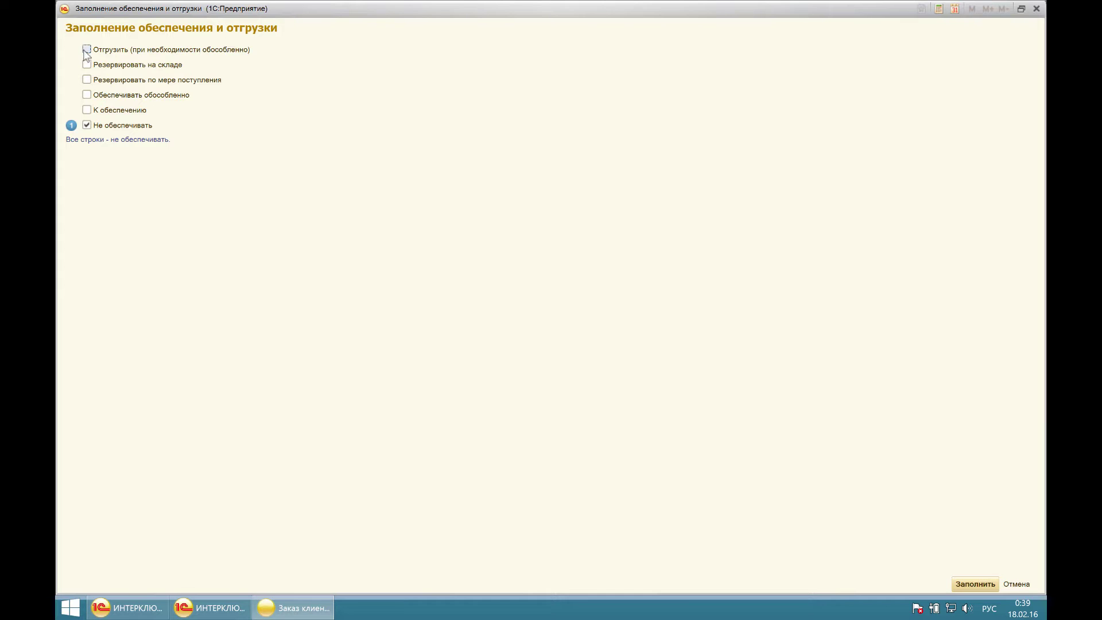
left_click(87, 50)
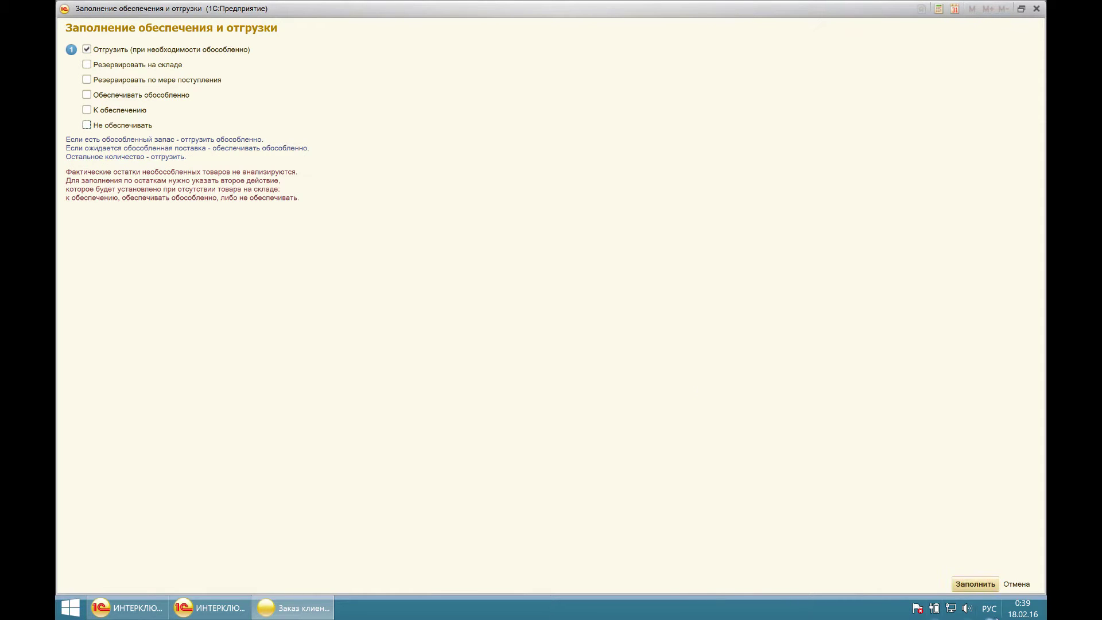
left_click(975, 584)
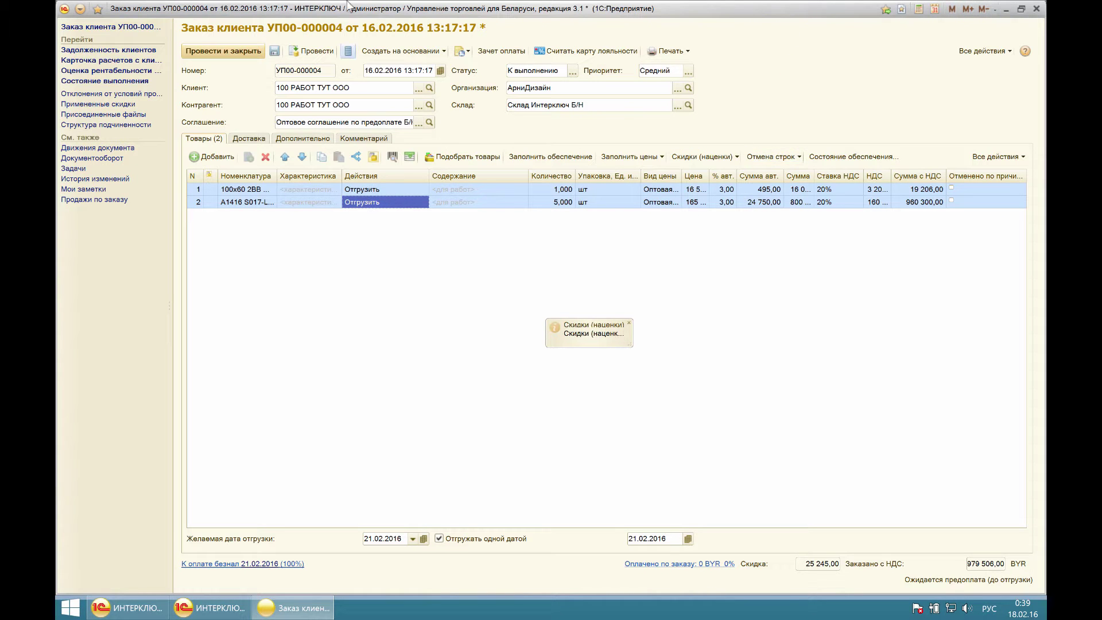
- Try to post and close the 100 РАБОТ ТУТ ООО order, and close its form without saving the changes
left_click(223, 51)
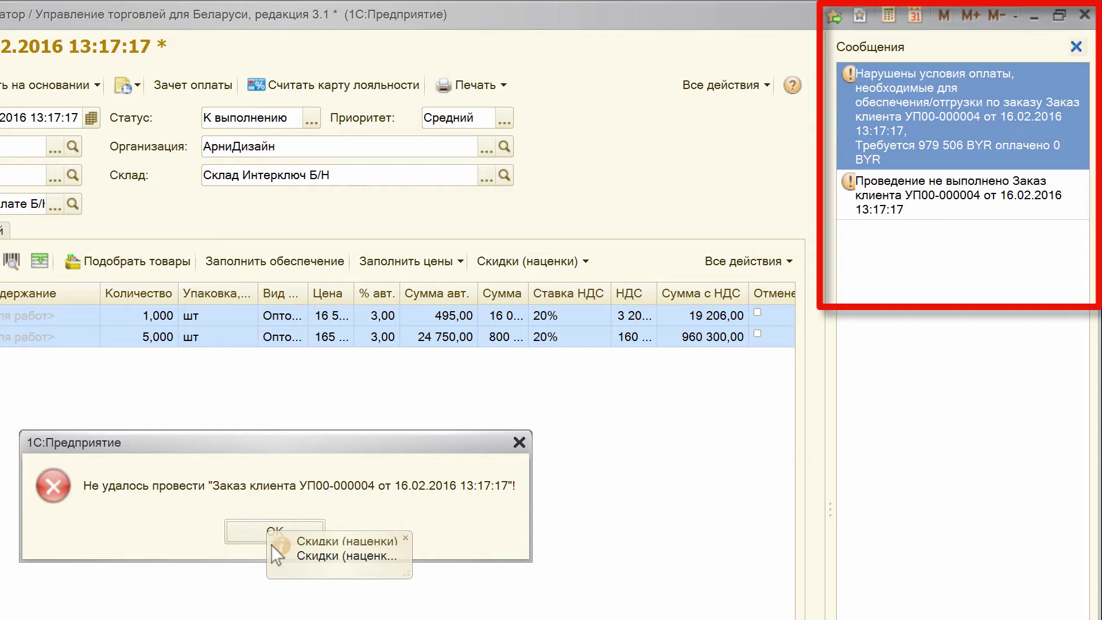
left_click(257, 534)
left_click(1084, 15)
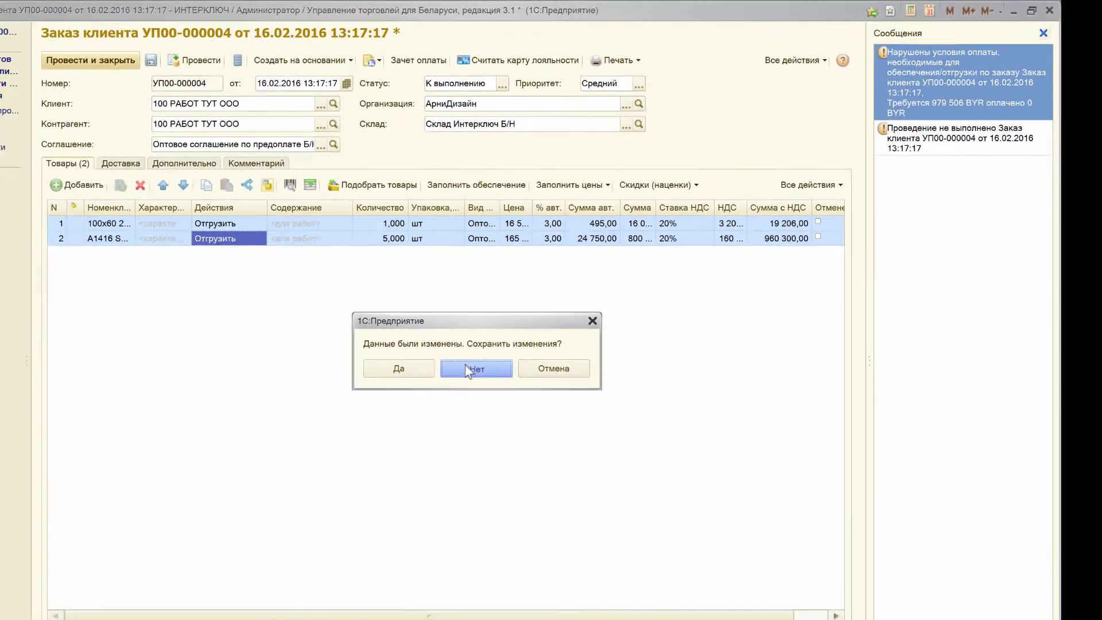
left_click(475, 368)
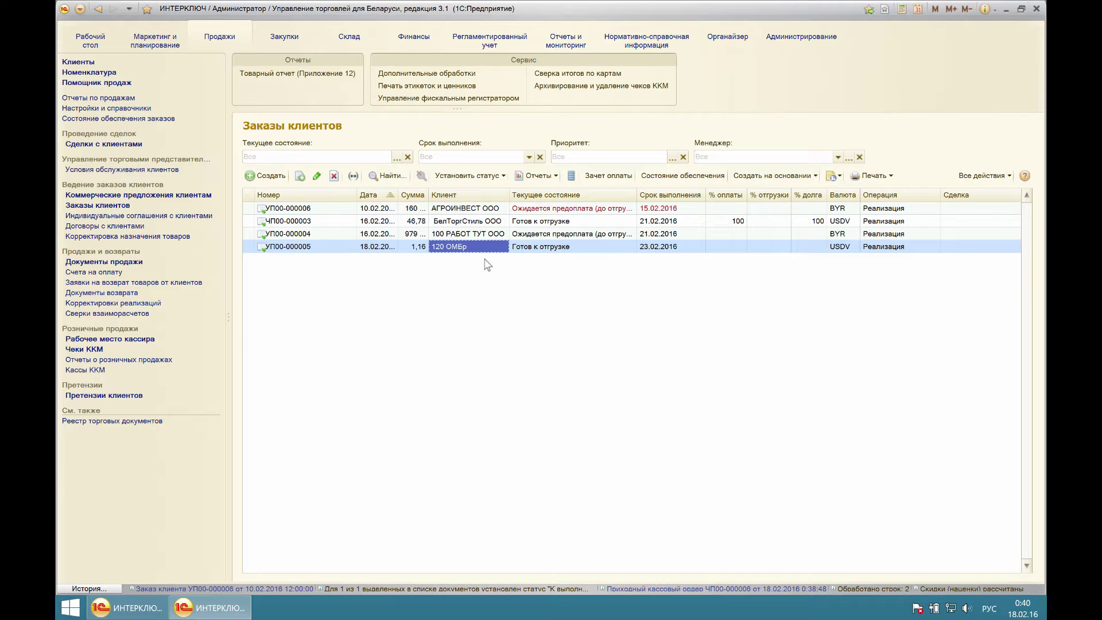
- Open the 120 ОМБр order, fill its goods line's supply action with "Отгрузить", and post and close the order
double_click(558, 246)
left_click(388, 191)
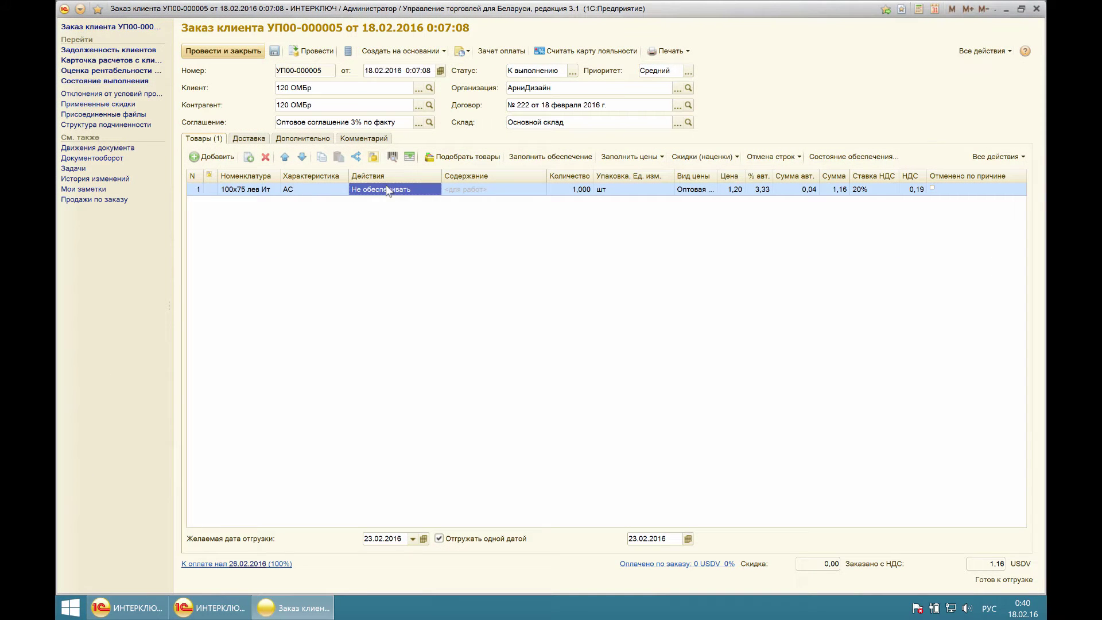
left_click(552, 156)
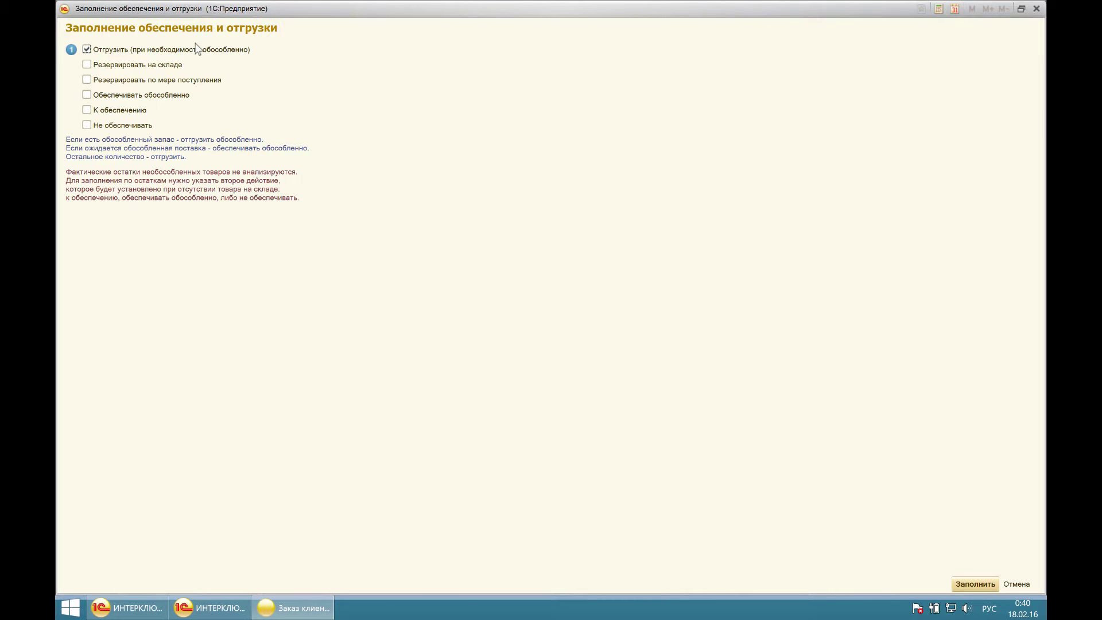
left_click(974, 583)
left_click(238, 49)
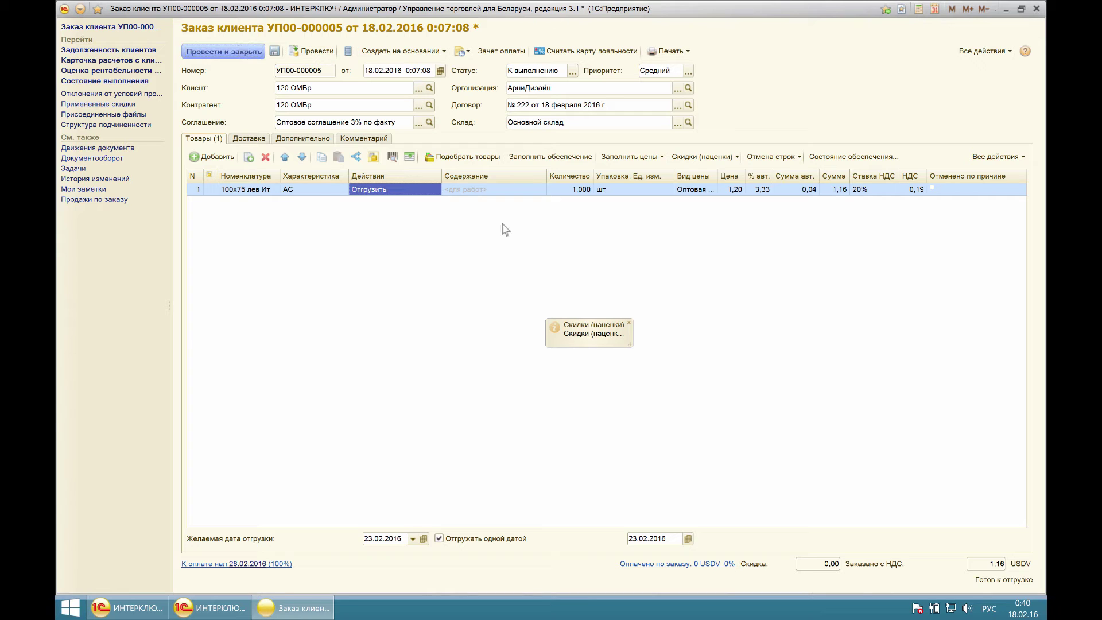
- Create a "Реализация товаров и услуг" document based on the 120 ОМБр order, with status "К отгрузке", and post and close it
left_click(774, 179)
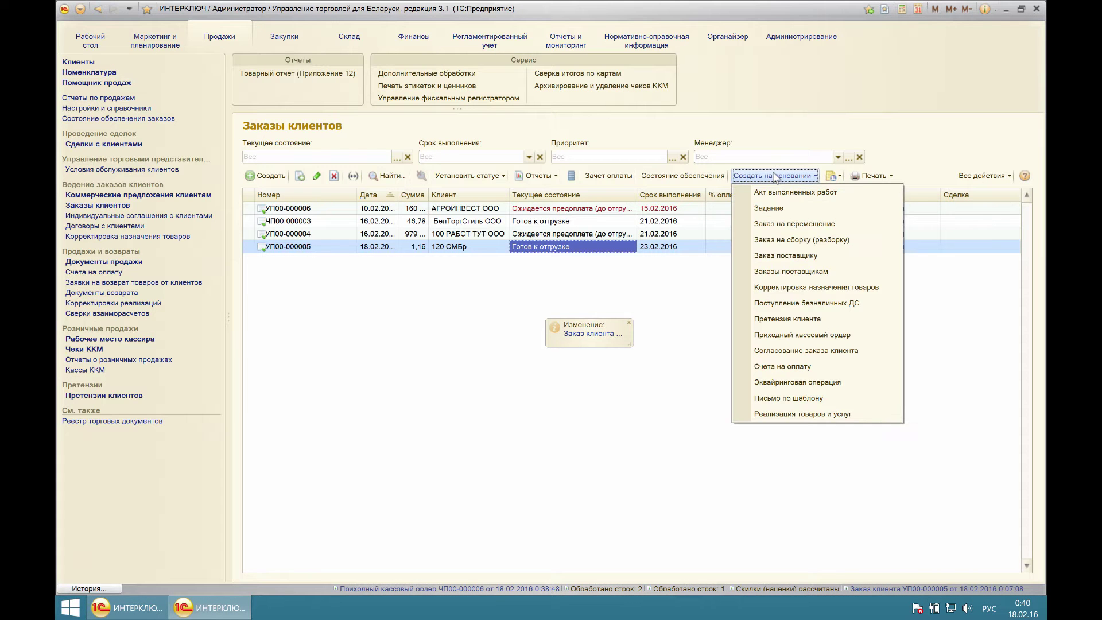
left_click(802, 410)
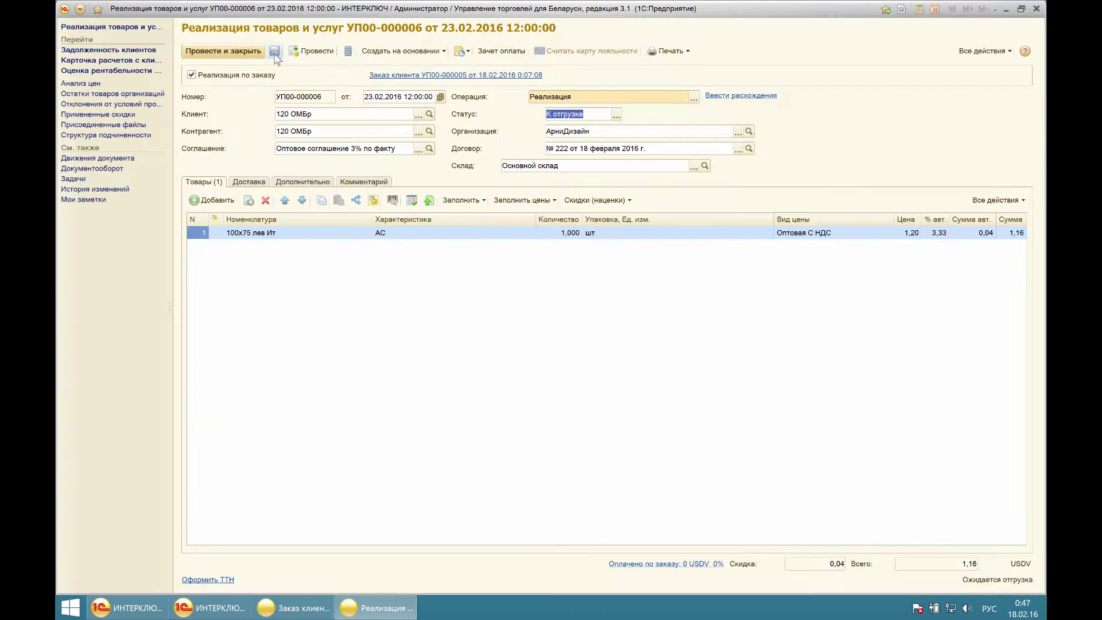
left_click(249, 55)
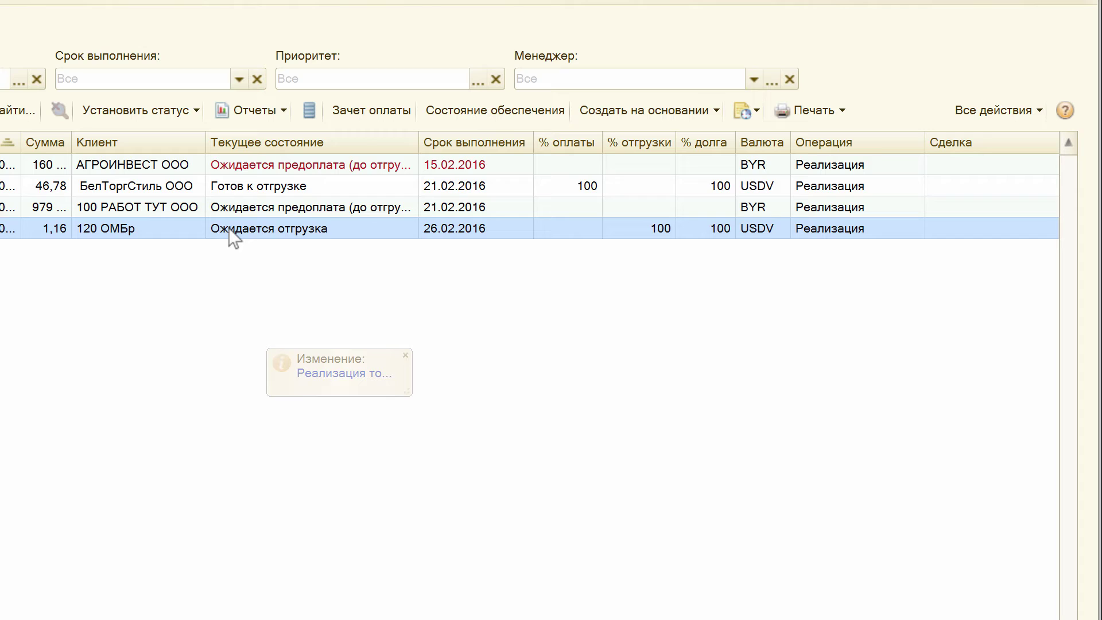
left_click(230, 230)
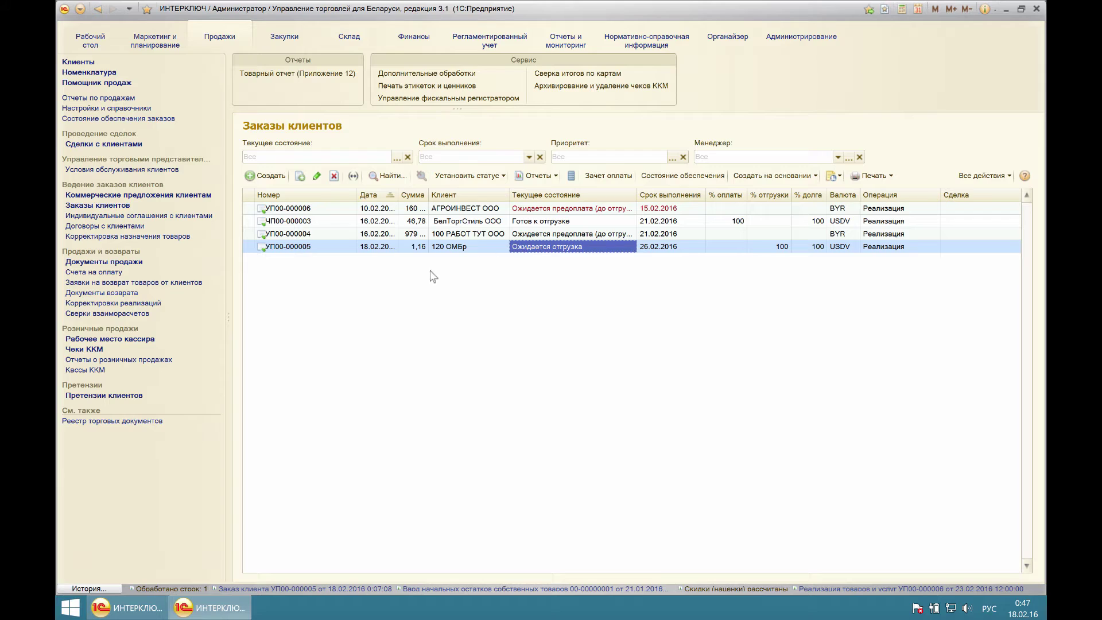
- Open the linked "Реализация товаров и услуг" document from the 120 ОМБр order's subordination structure ("Структура подчиненности")
double_click(539, 247)
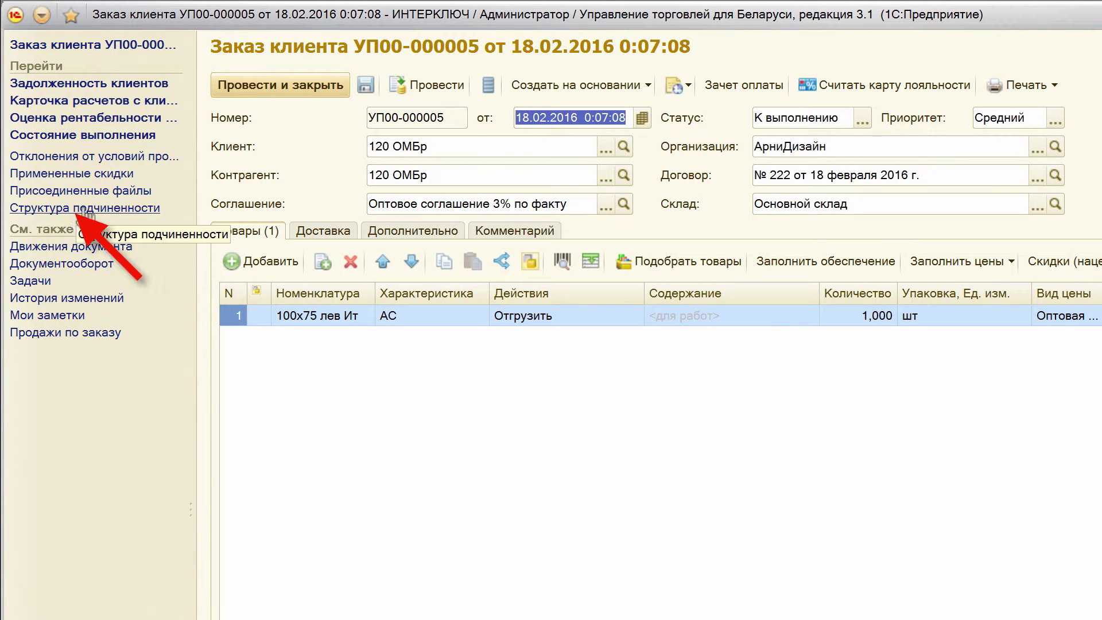
left_click(107, 208)
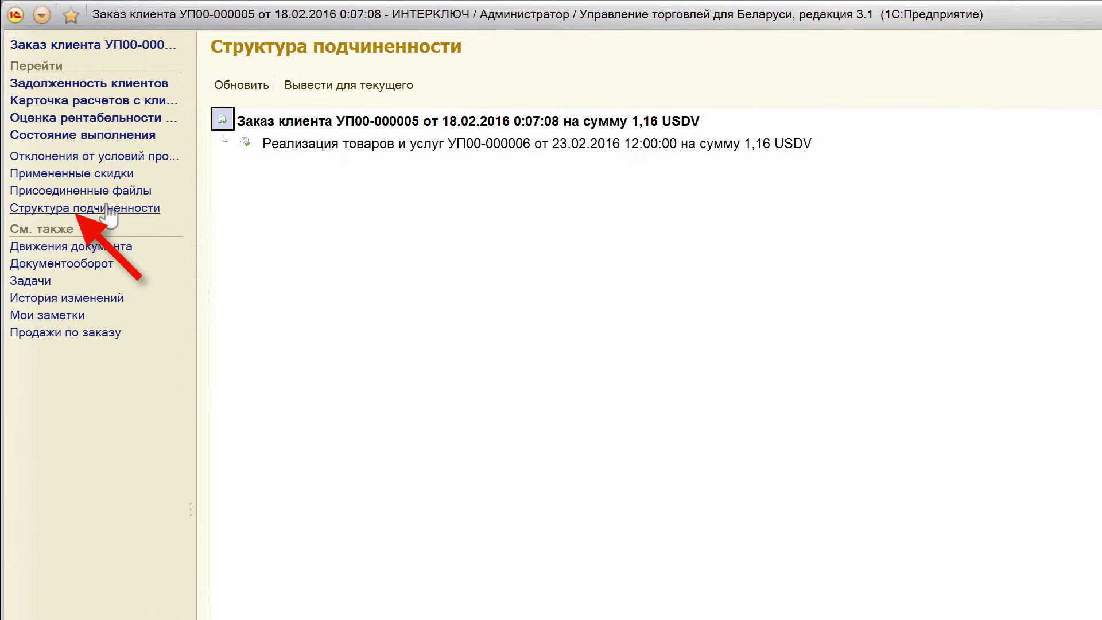
left_click(327, 142)
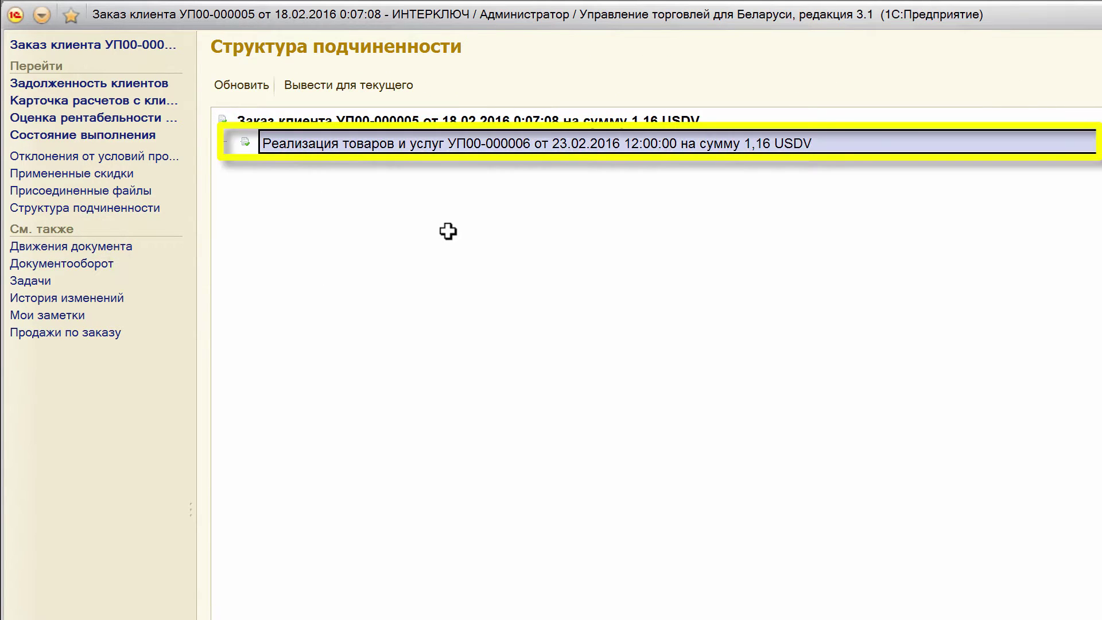
left_click(339, 143)
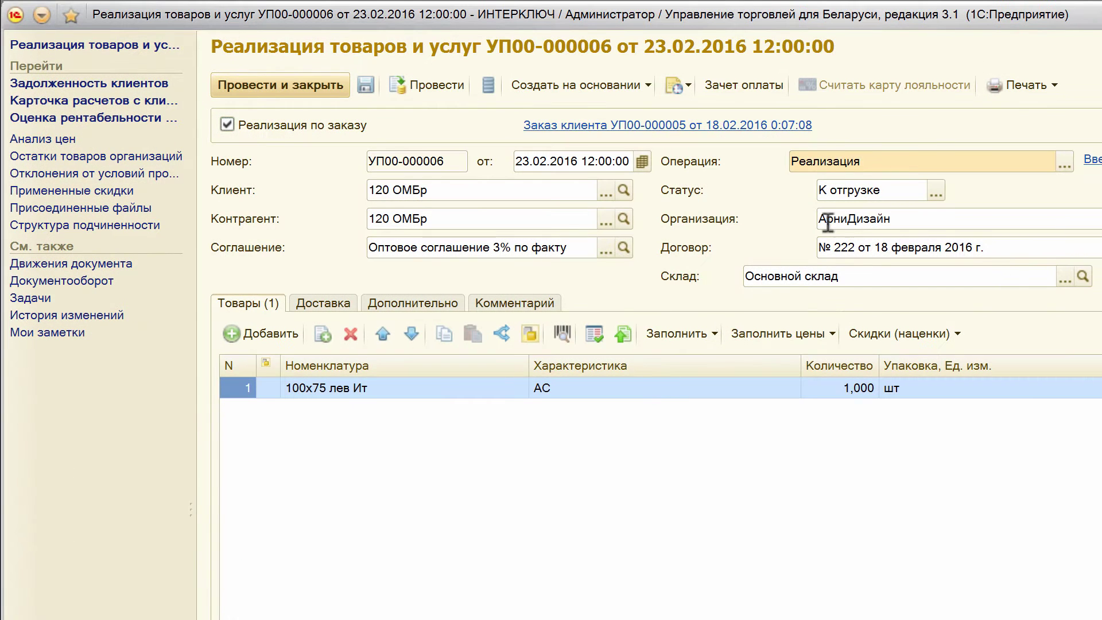
- Set the sales document's status to "Реализовано", post and close it, close the order form, and refresh the order list
left_click(934, 193)
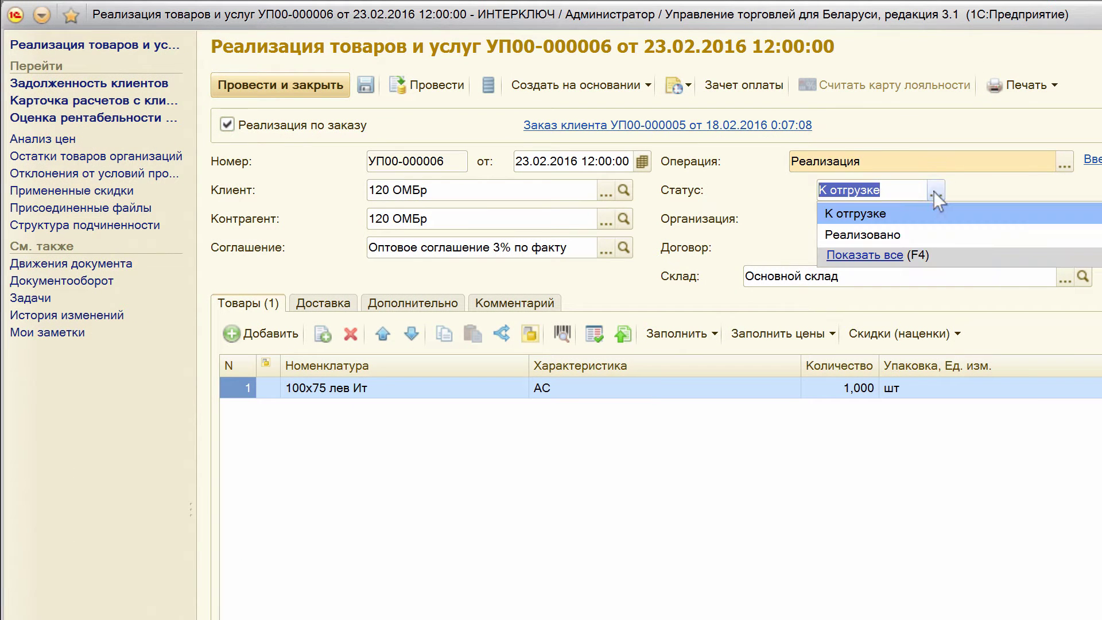
left_click(878, 233)
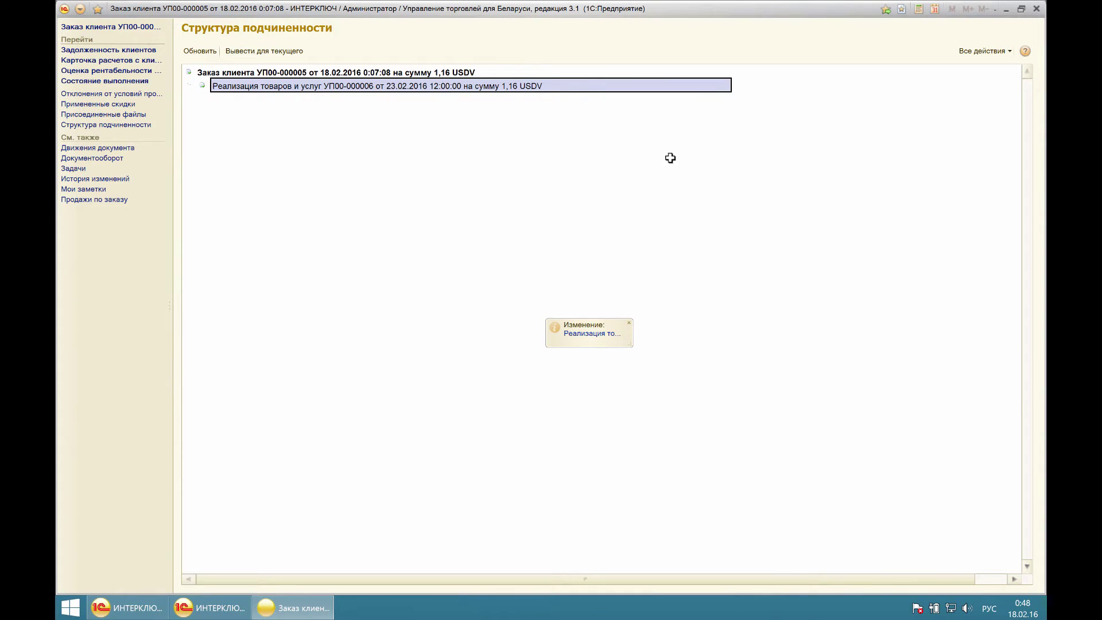
left_click(1036, 8)
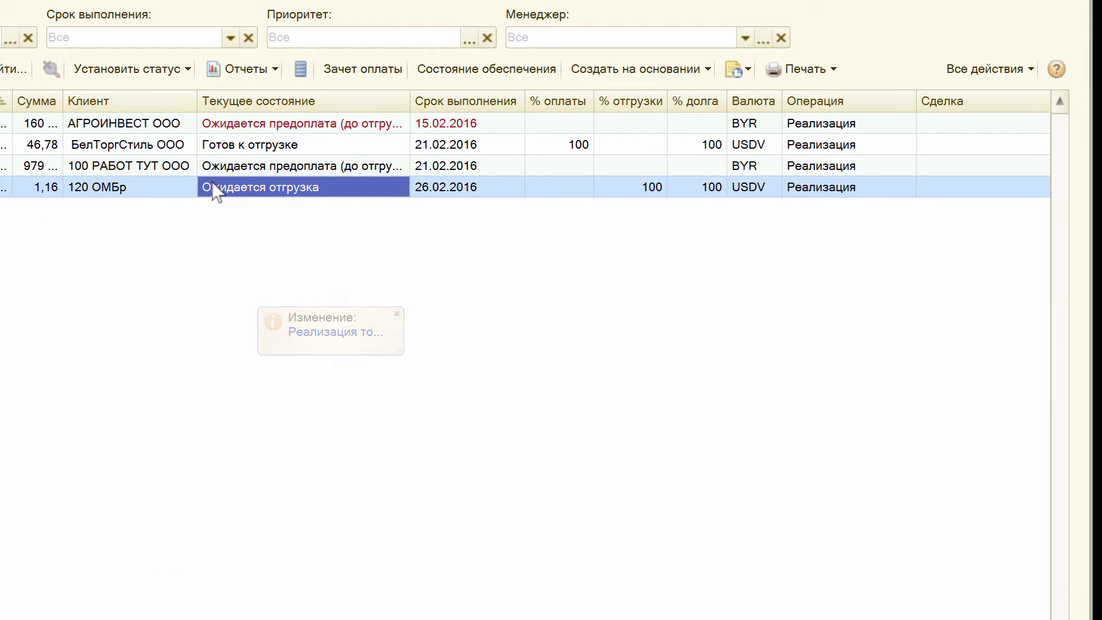
left_click(1009, 68)
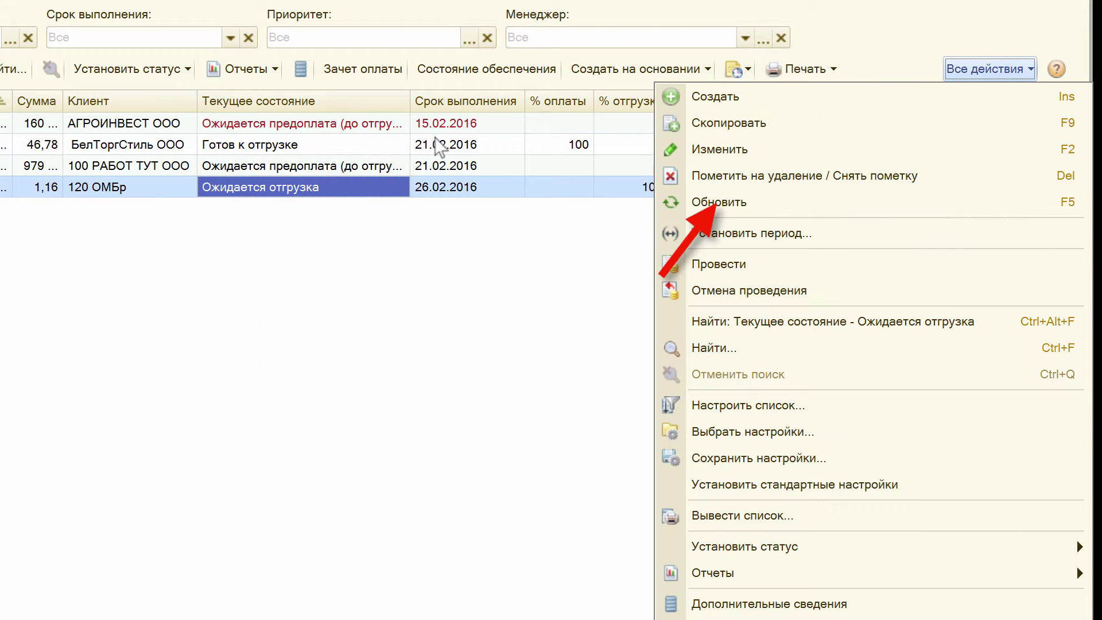
left_click(717, 202)
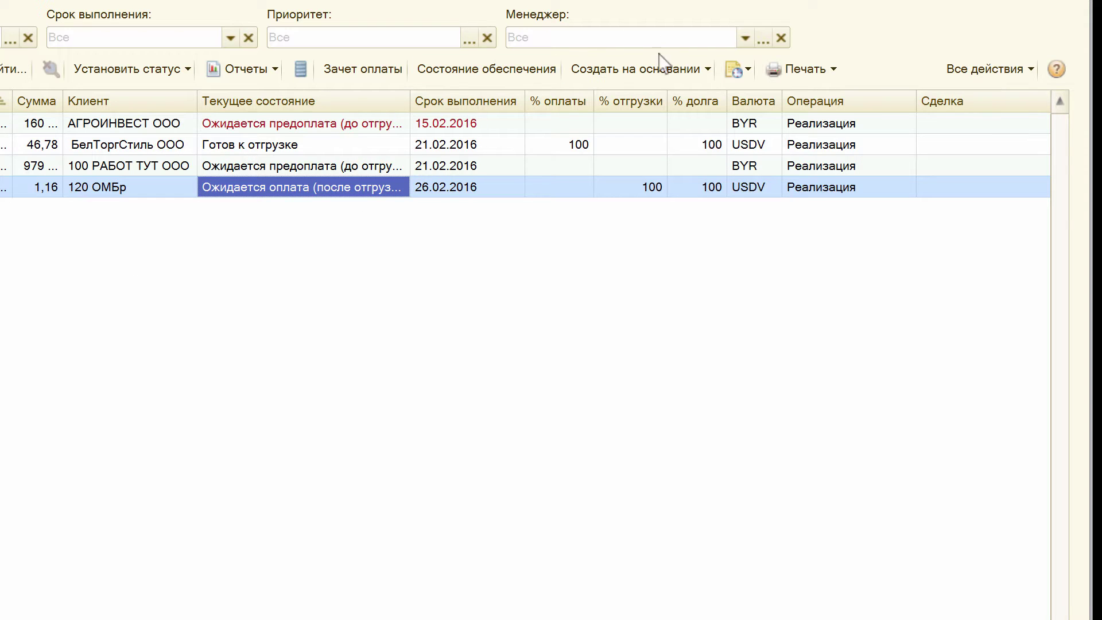
- Create a cash receipt order from the 120 ОМБр order, set its cash flow item to "Поступление оплаты от клиента", and post and close it
left_click(615, 66)
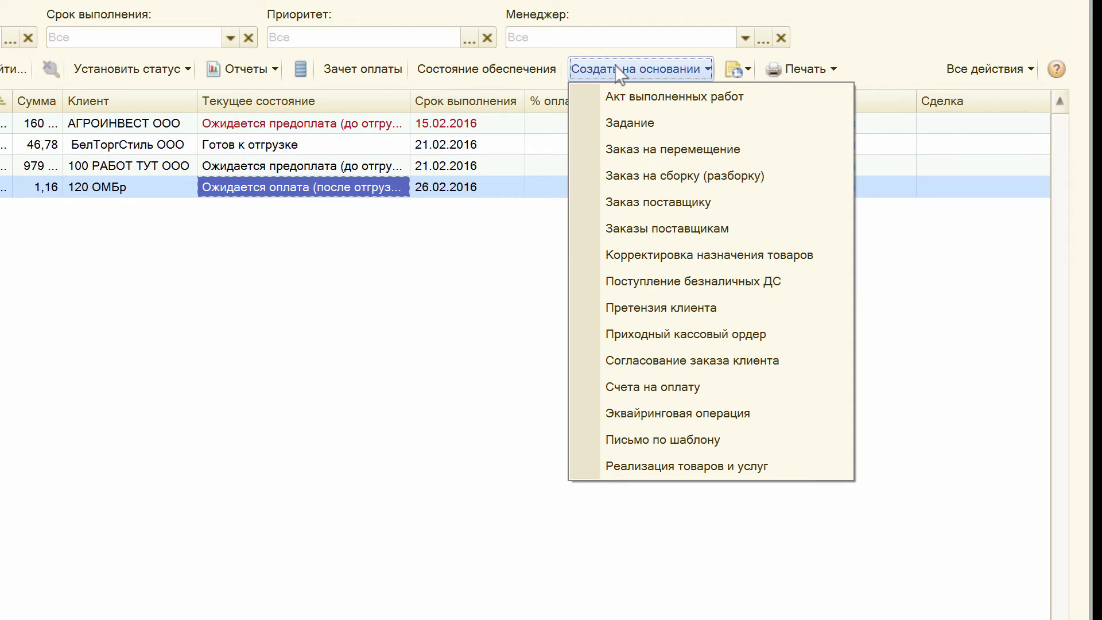
left_click(675, 337)
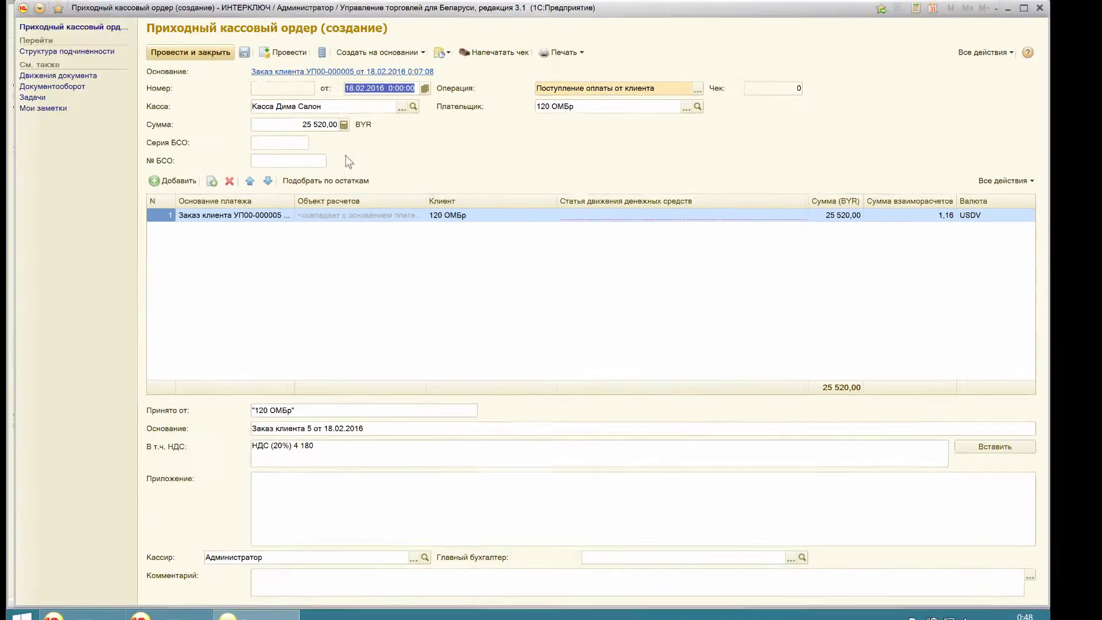
key("ctrl+Return")
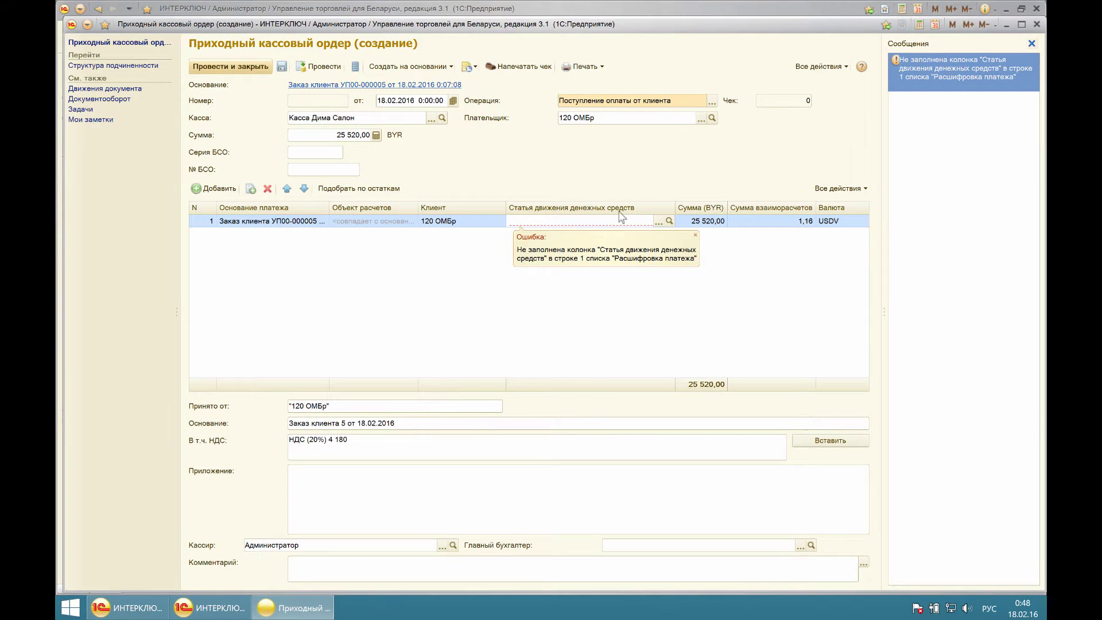
left_click(658, 222)
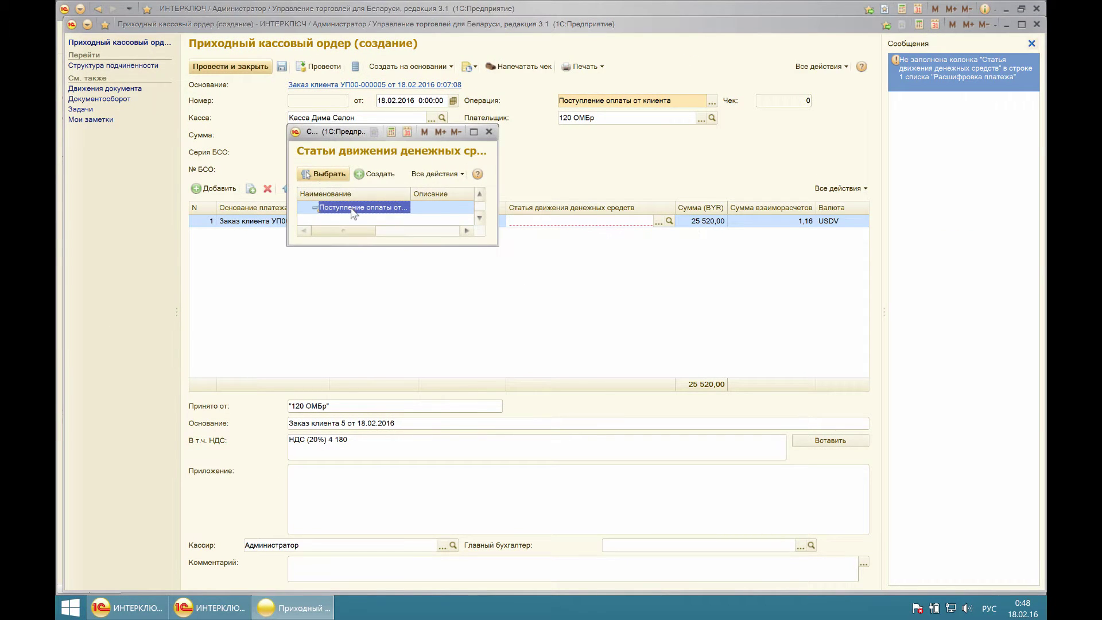
double_click(352, 208)
left_click(234, 65)
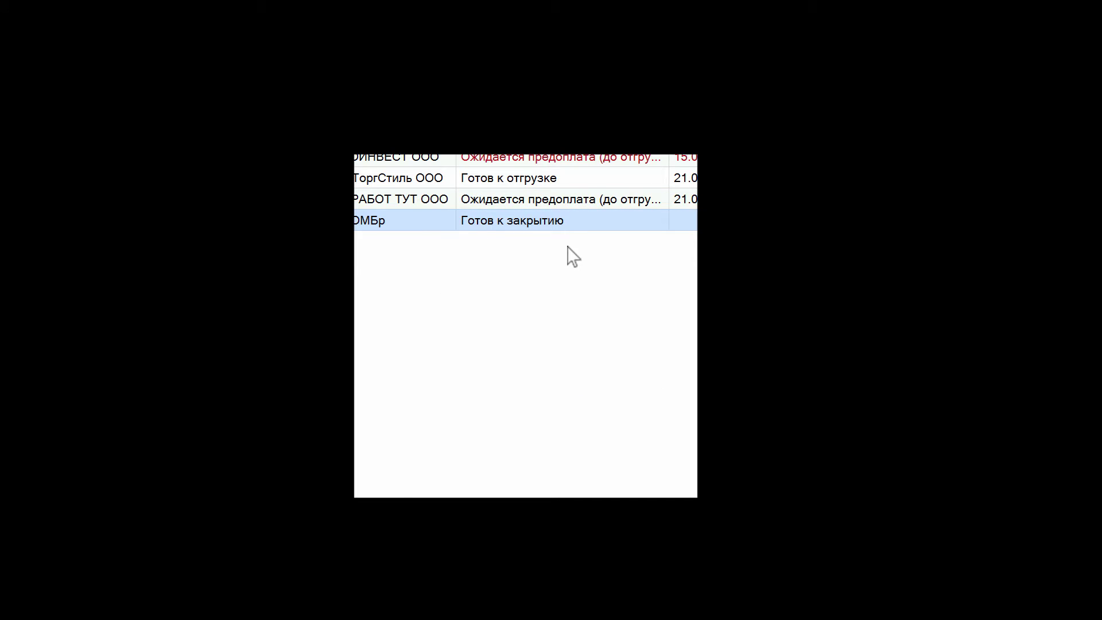
- Set the 120 ОМБр order's status to "Закрыт (у полностью отработанных заказов)" directly from the order list
left_click(530, 228)
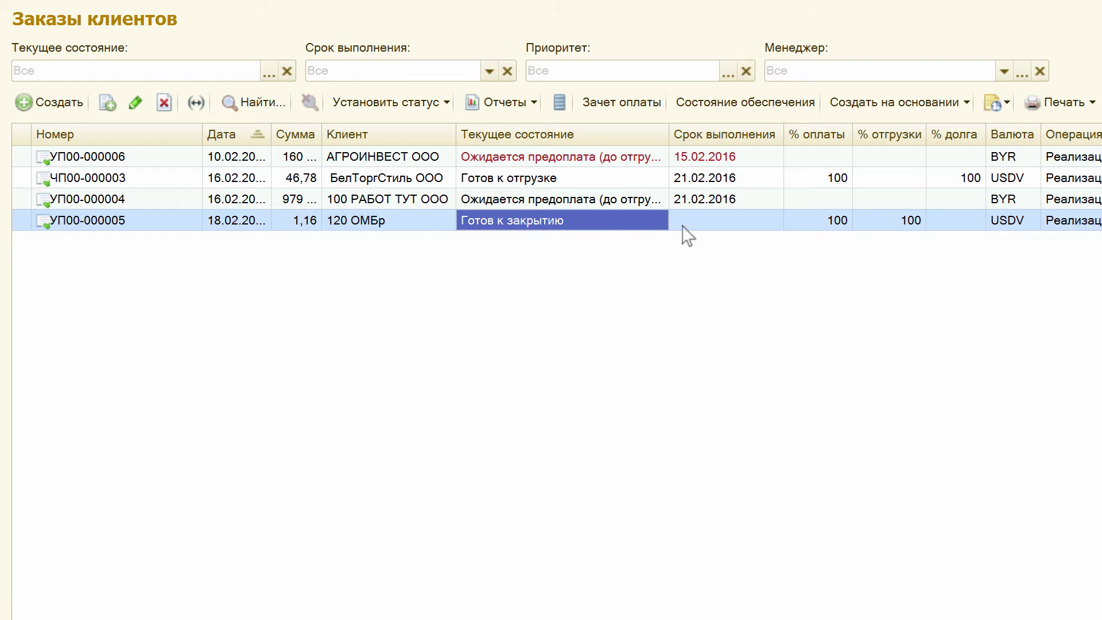
double_click(581, 220)
key("Escape")
left_click(396, 106)
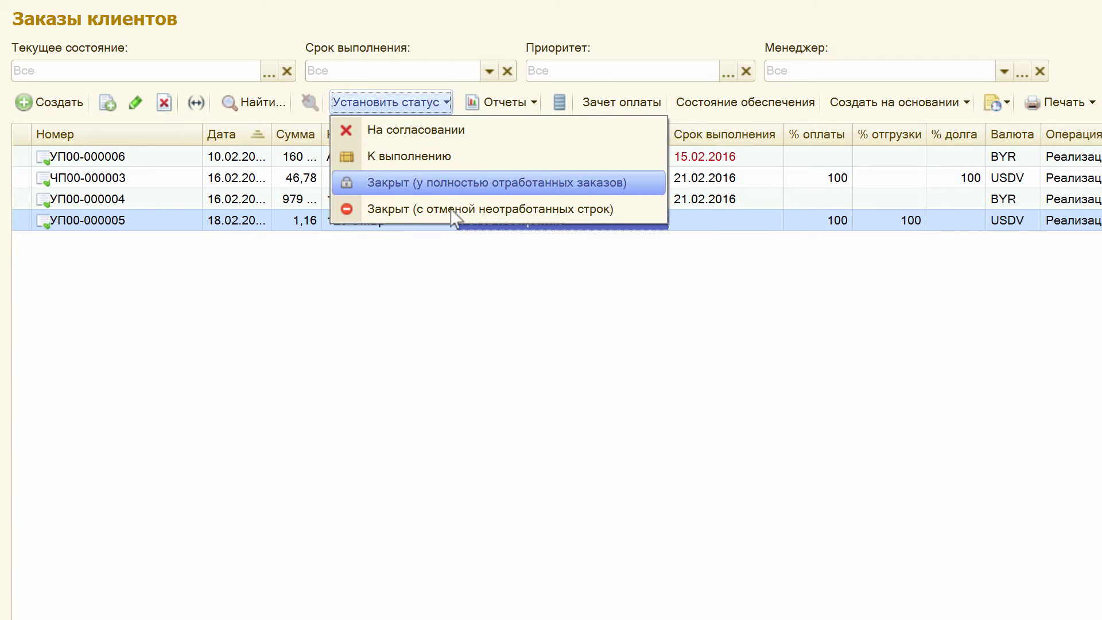
left_click(456, 183)
left_click(480, 336)
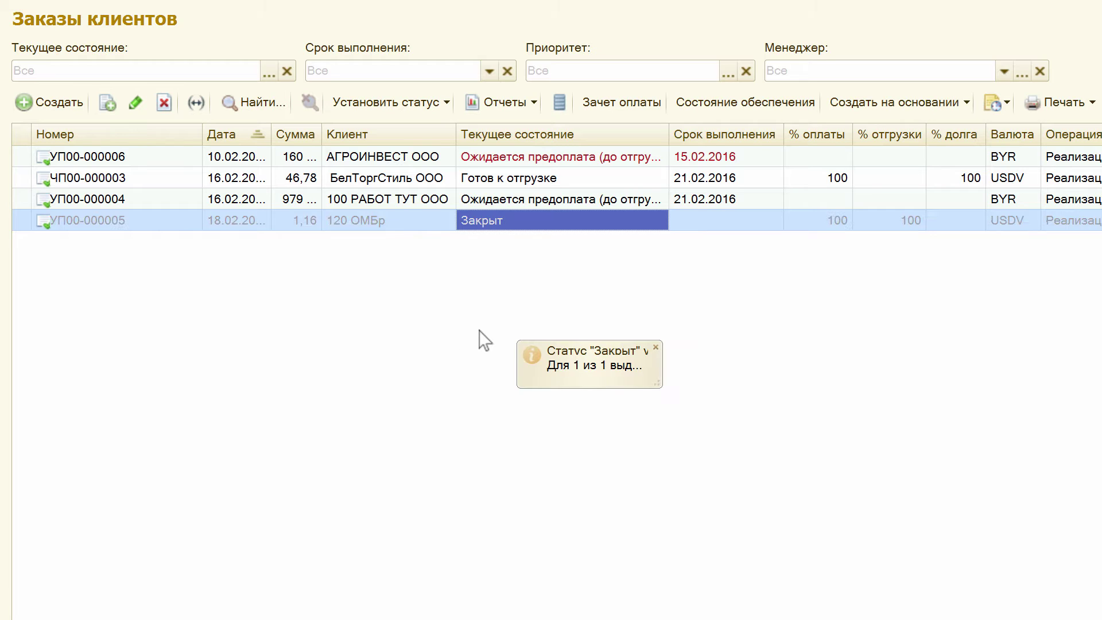
key("Right")
key("Right")
key("Right")
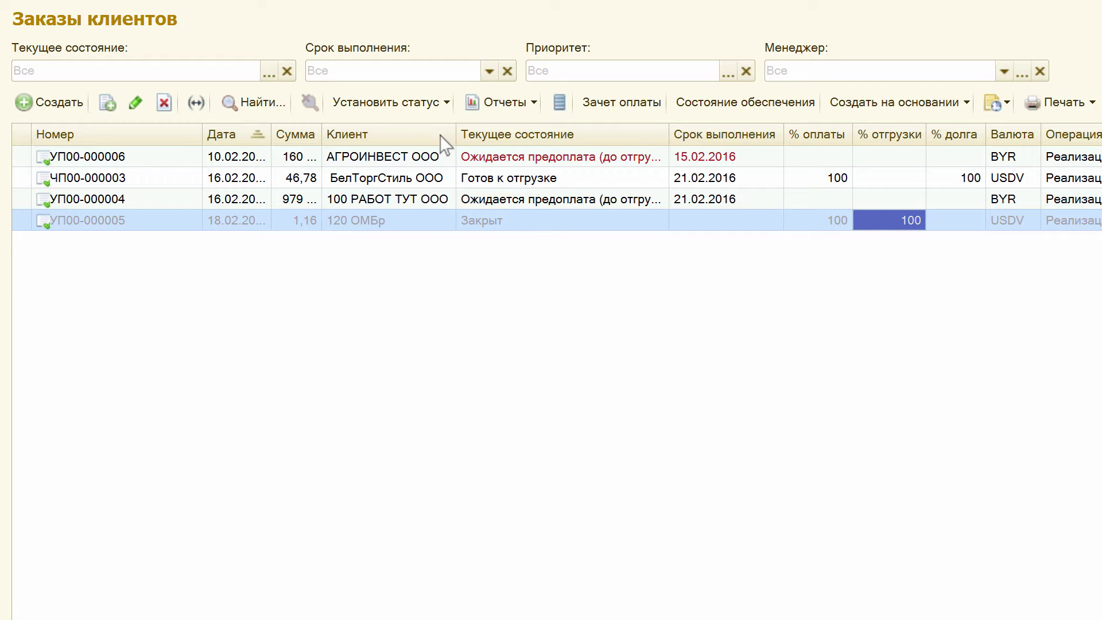
left_click(402, 157)
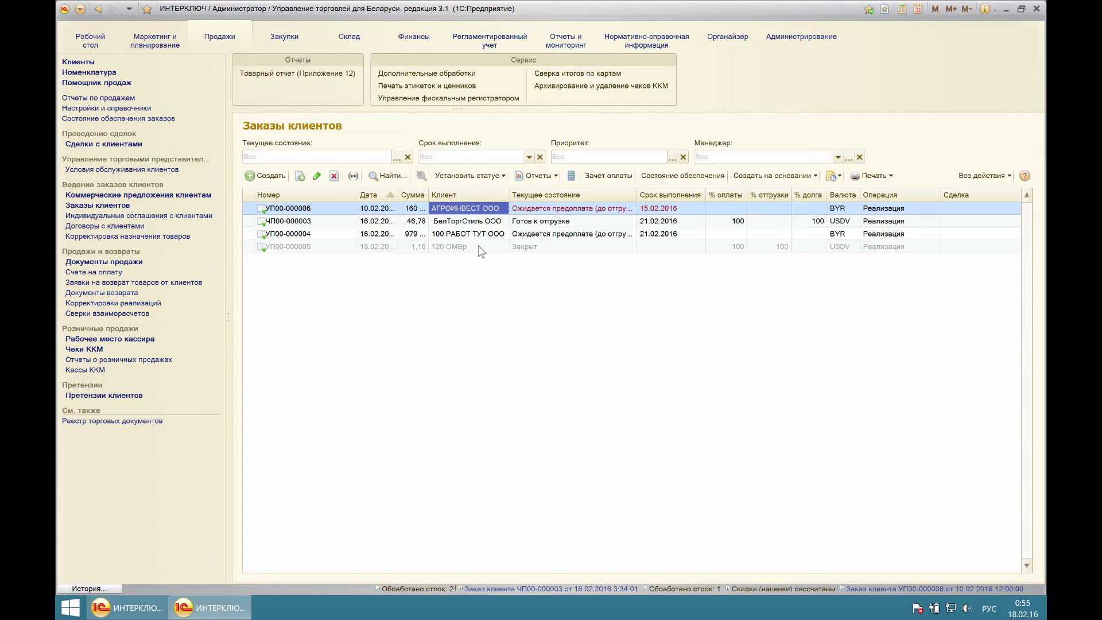
left_click(446, 247)
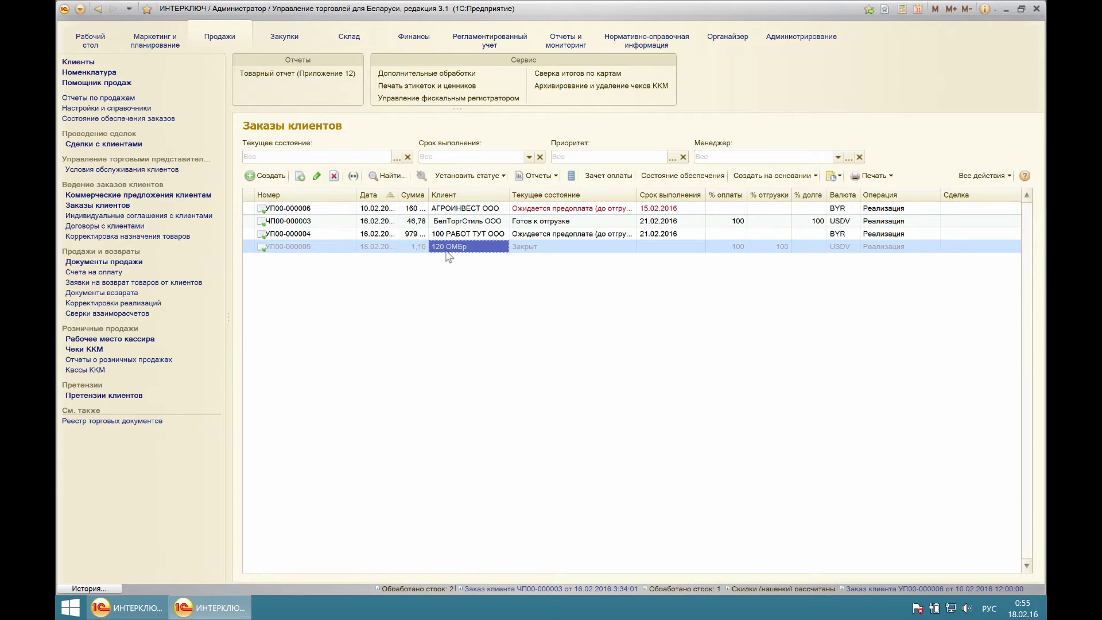
left_click(464, 209)
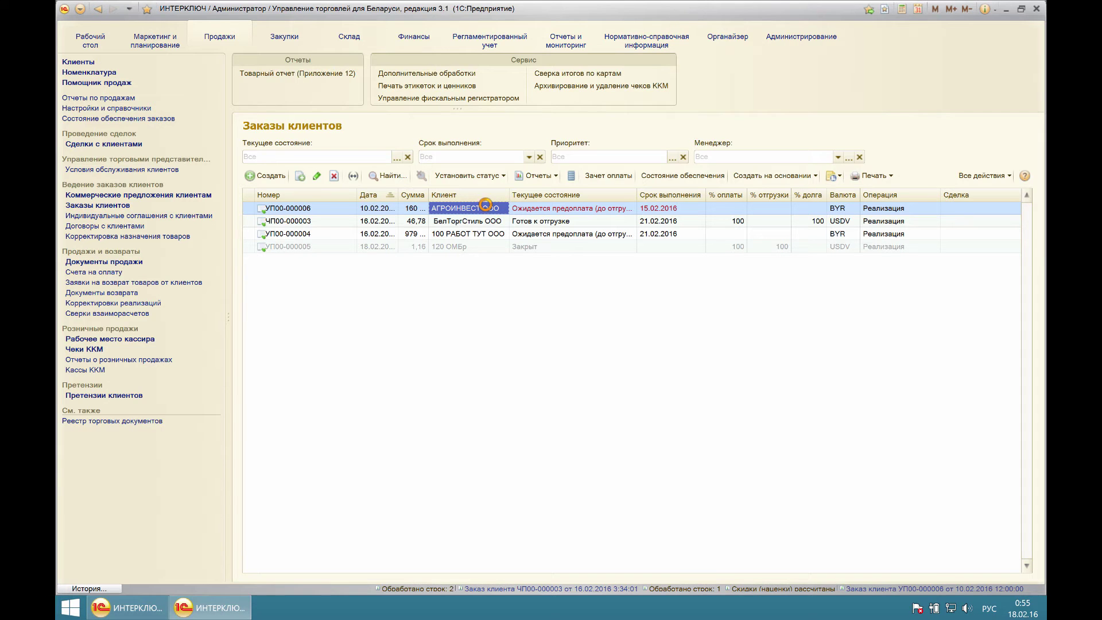
double_click(486, 205)
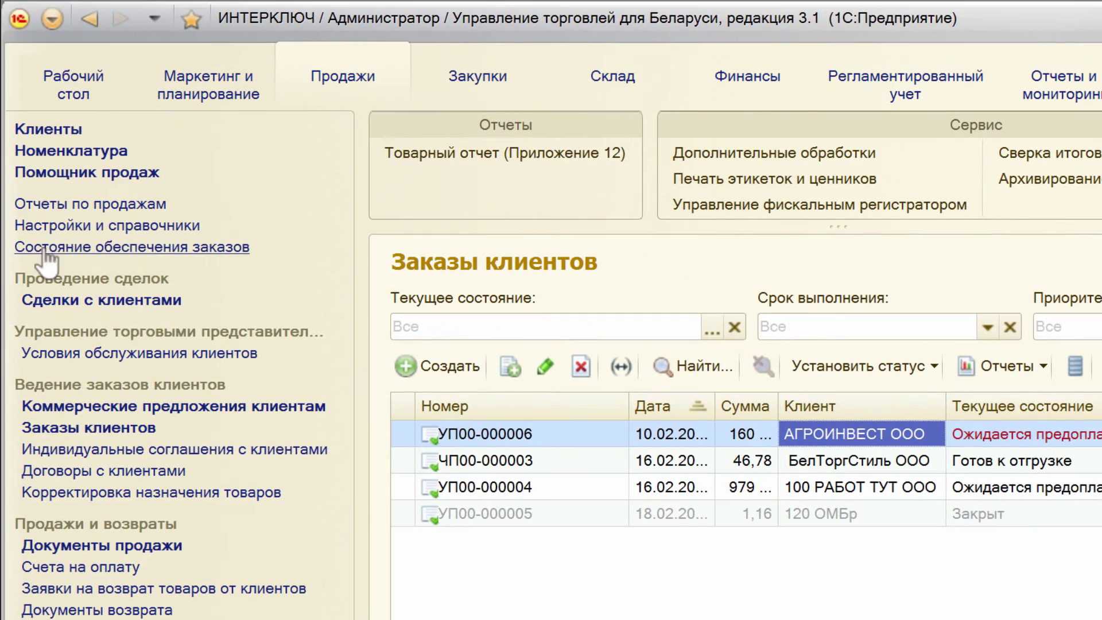
left_click(844, 487)
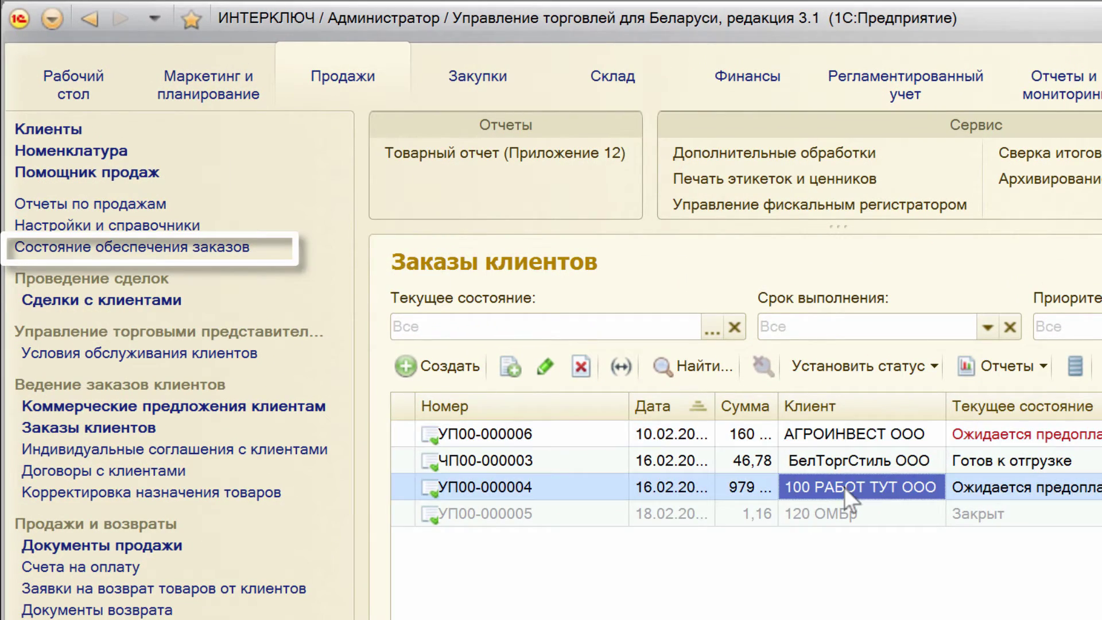
- Open the АГРОИНВЕСТ ООО order from the order list and select the action ("Действия") of its item line
left_click(870, 426)
double_click(865, 426)
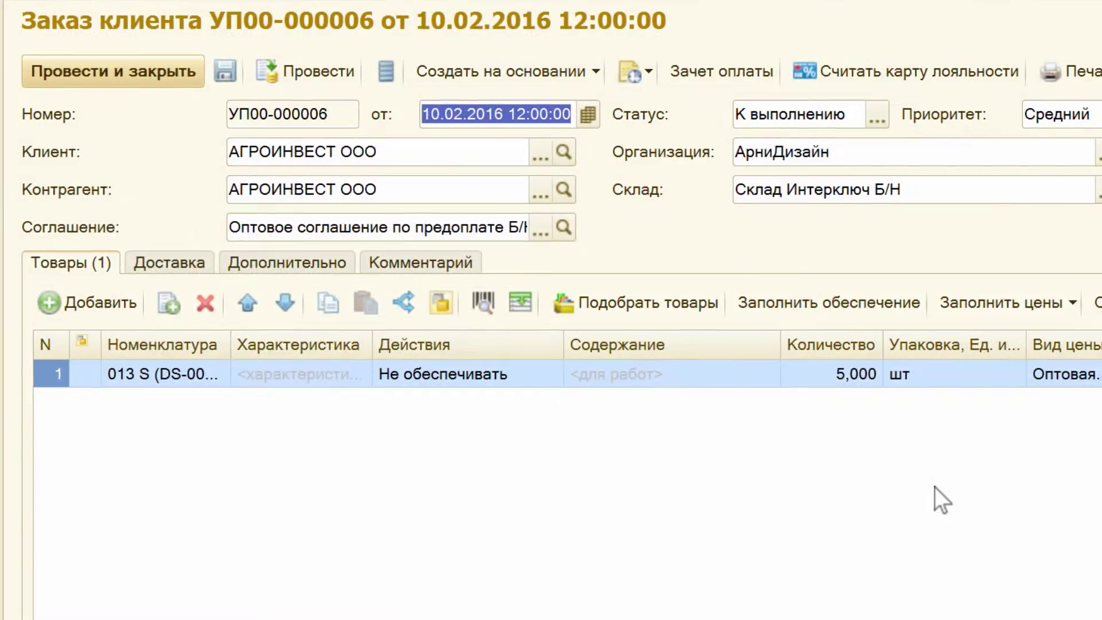
left_click(456, 372)
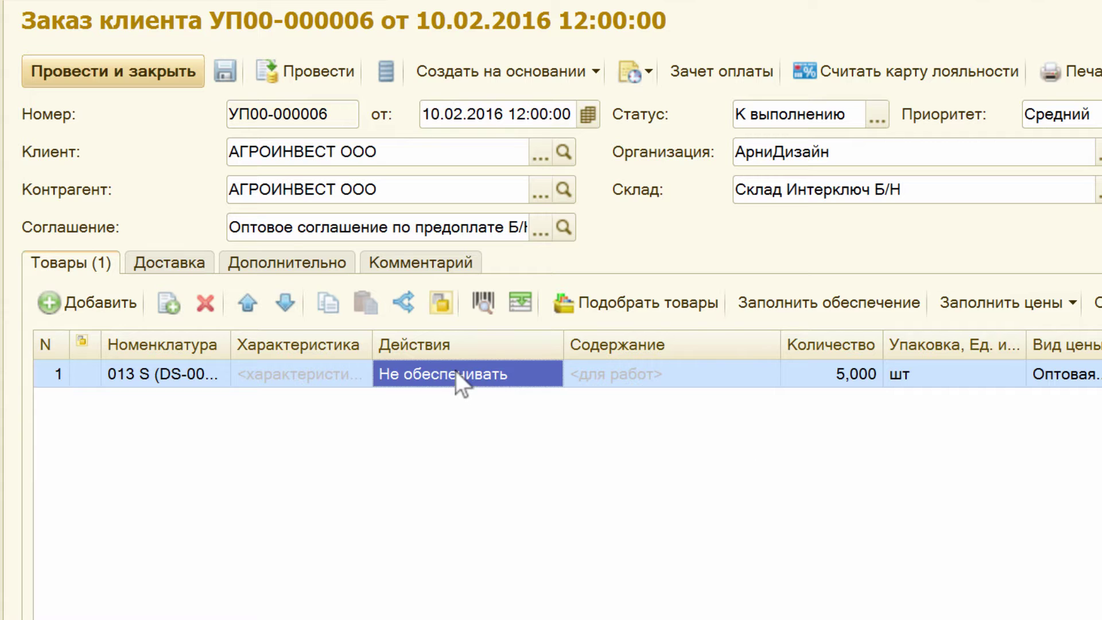
- Try to post the АГРОИНВЕСТ ООО order with its item line's supply action filled as "Отгрузить (при необходимости обособленно)"
left_click(819, 299)
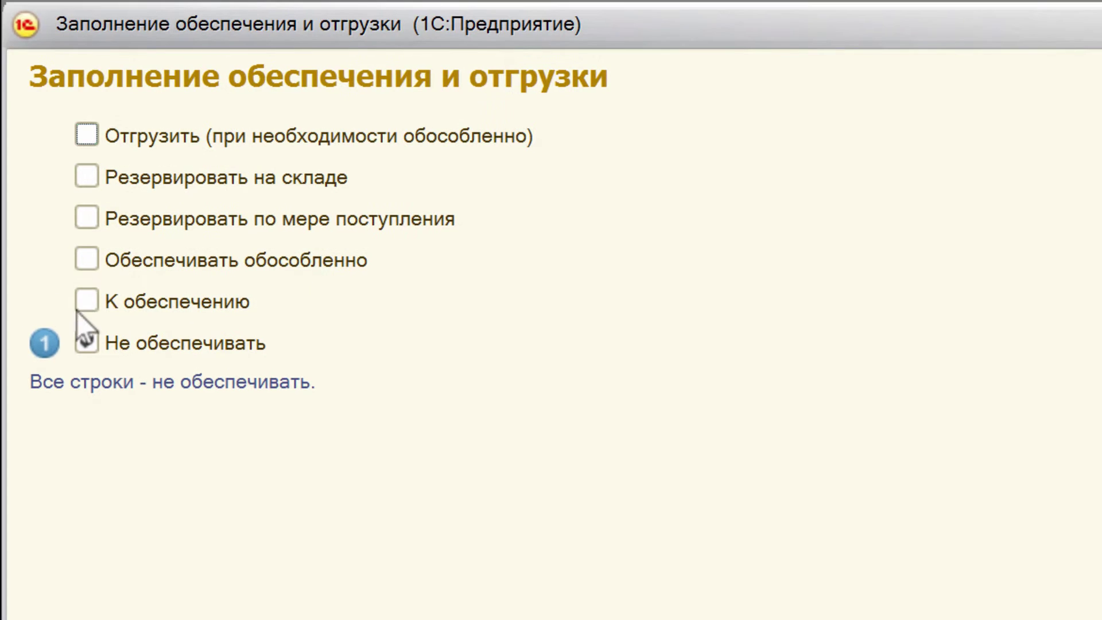
left_click(77, 297)
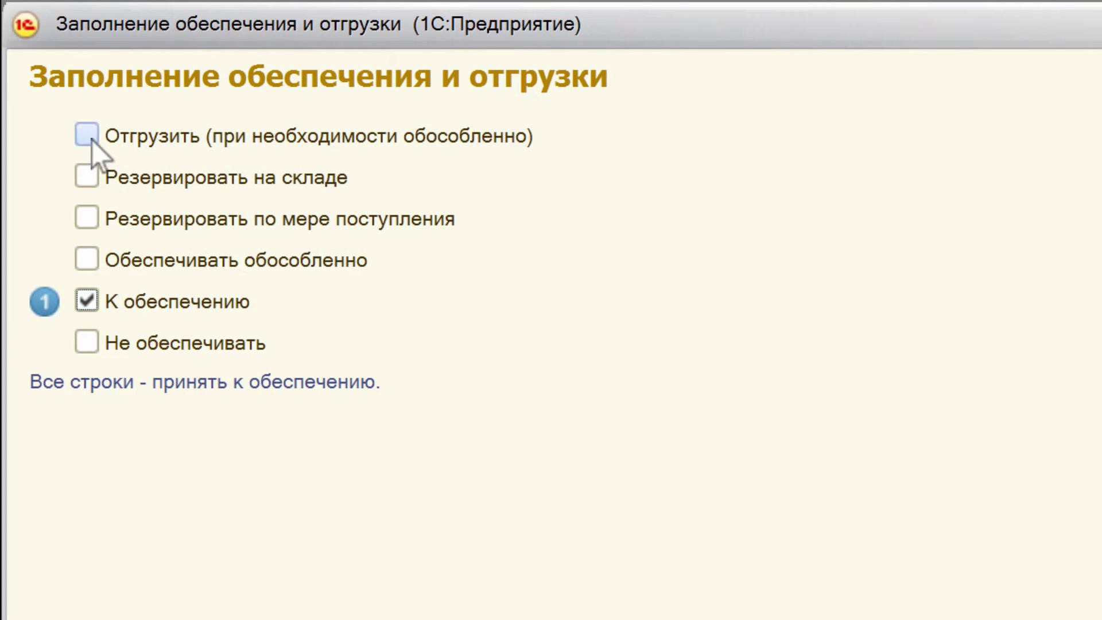
left_click(90, 139)
left_click(88, 298)
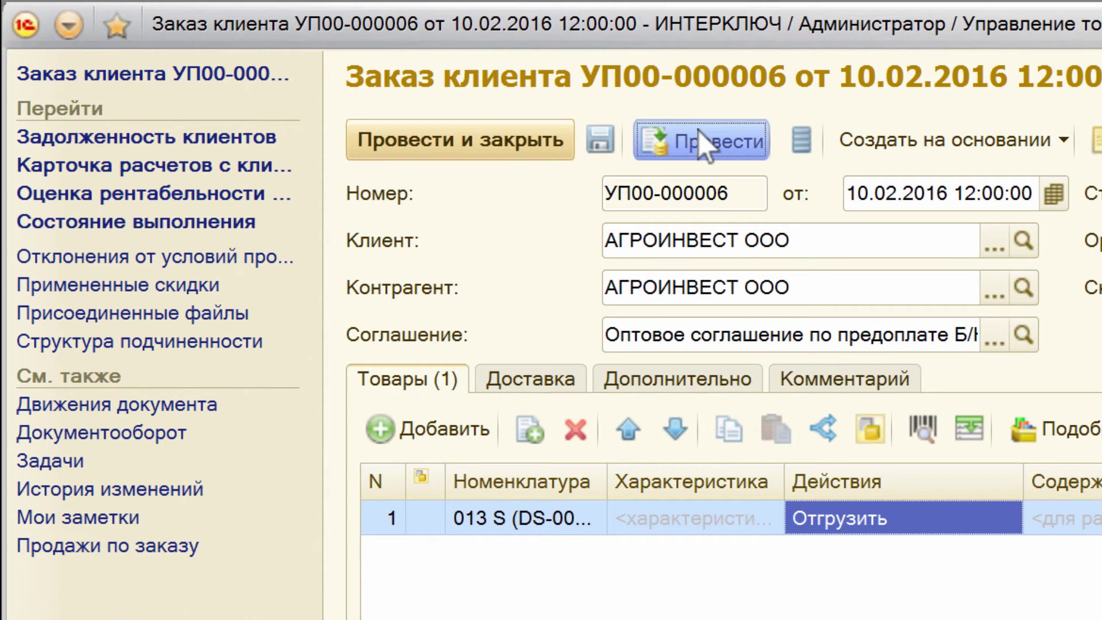
left_click(671, 137)
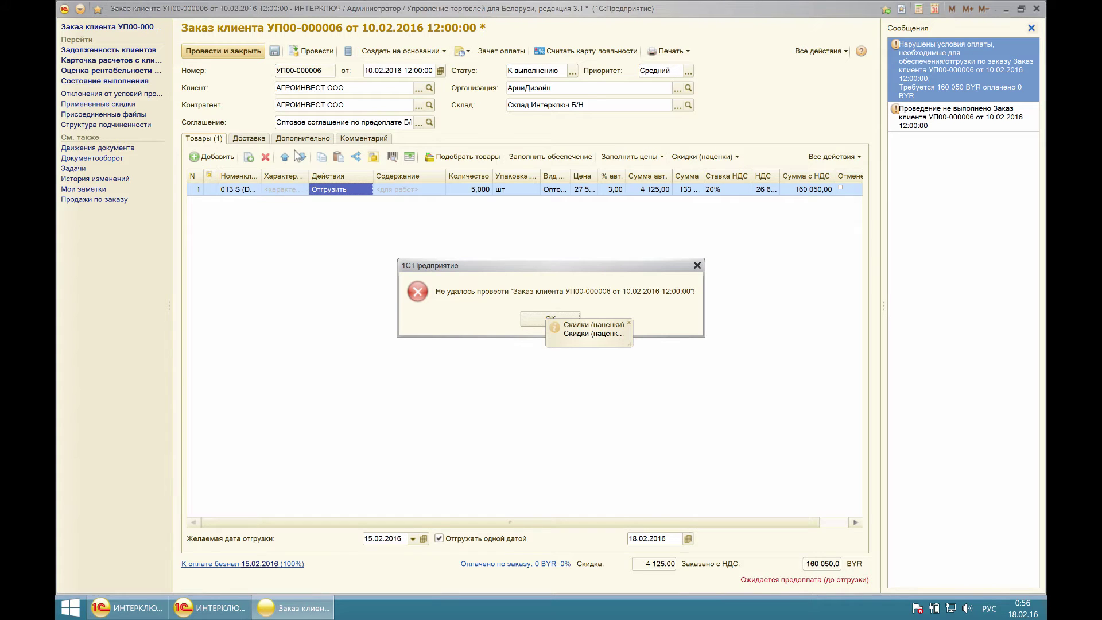
left_click(532, 321)
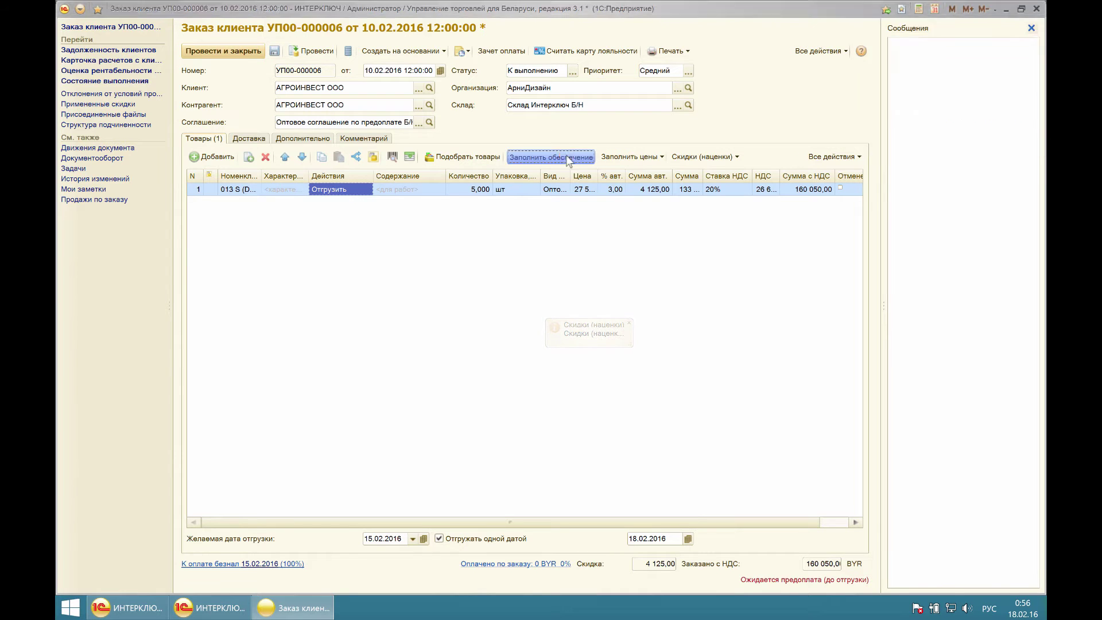
- Fill the АГРОИНВЕСТ ООО order's supply action as "Резервировать на складе", and post and close the order
left_click(550, 157)
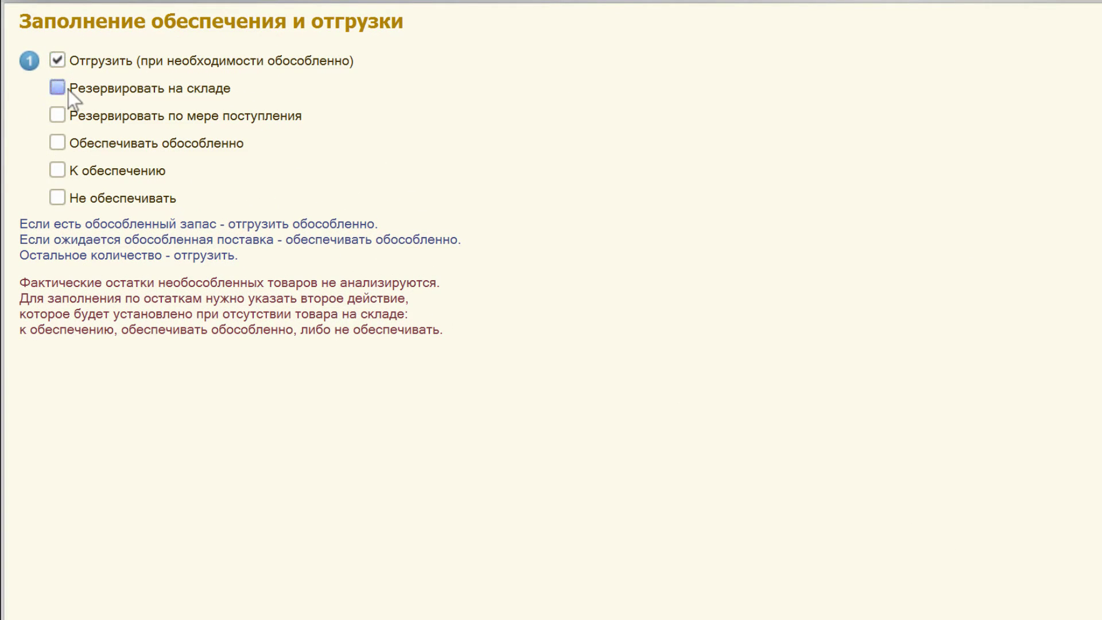
left_click(68, 89)
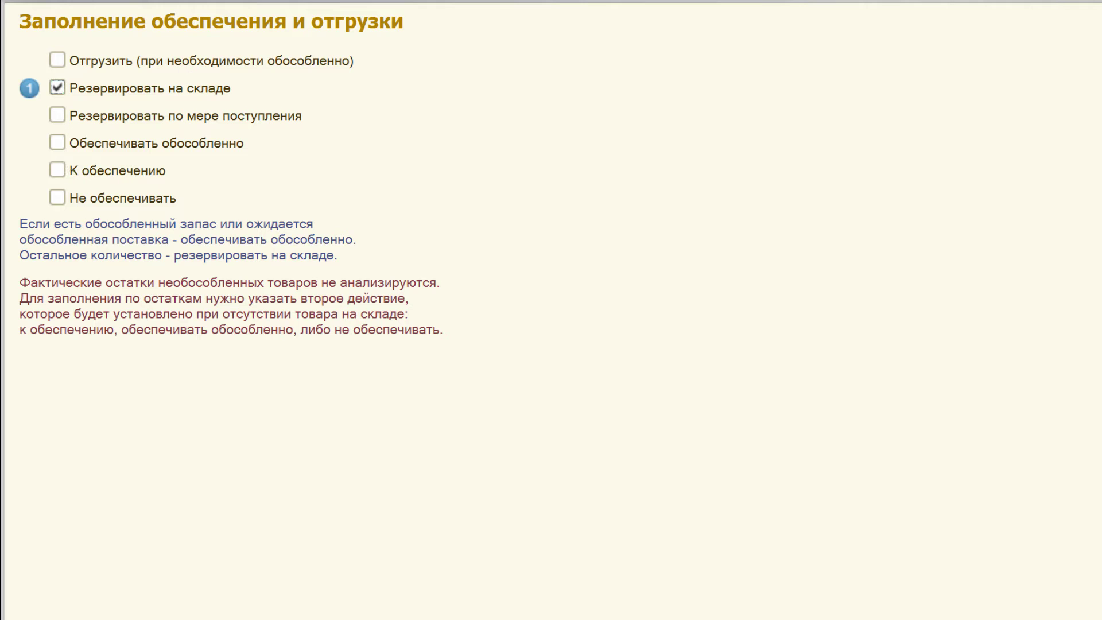
key("Return")
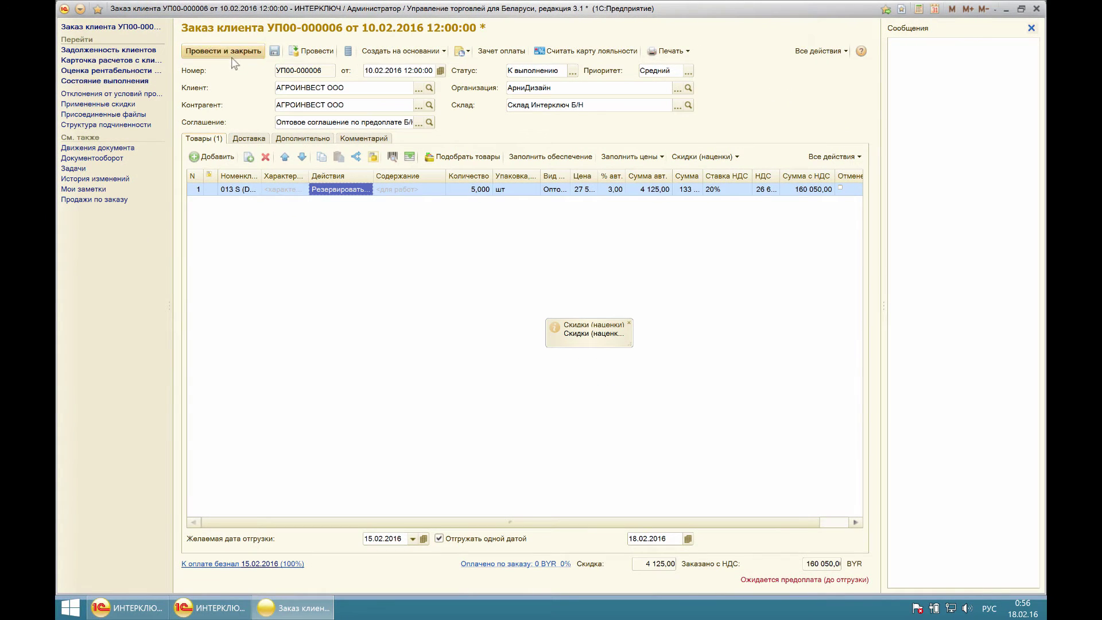
left_click(232, 54)
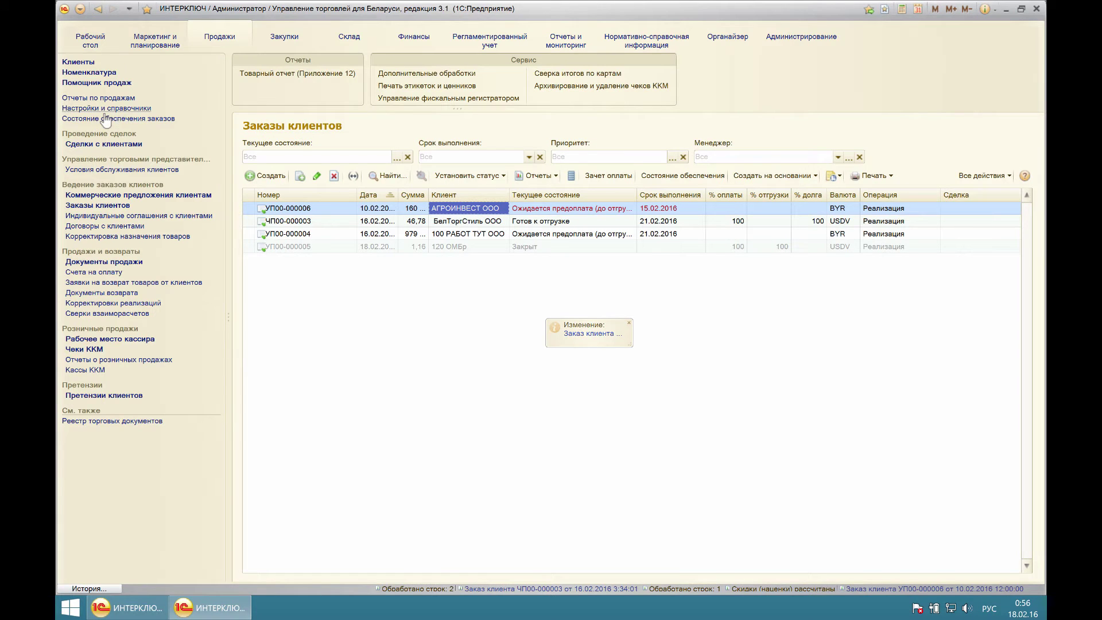
- Check the order supply overview "Состояние обеспечения заказов" and return to the customer order list
left_click(136, 118)
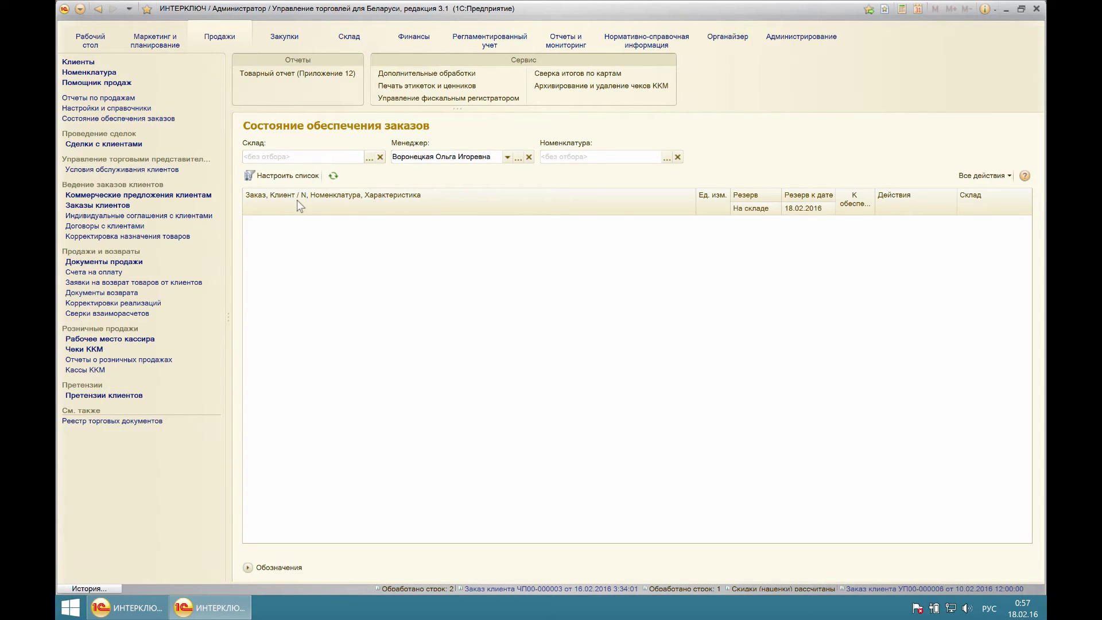
key("Escape")
- Fill the supply action of both item lines in the БелТоргСтиль ООО order as "К обеспечению" only, and post and close the order
left_click(483, 221)
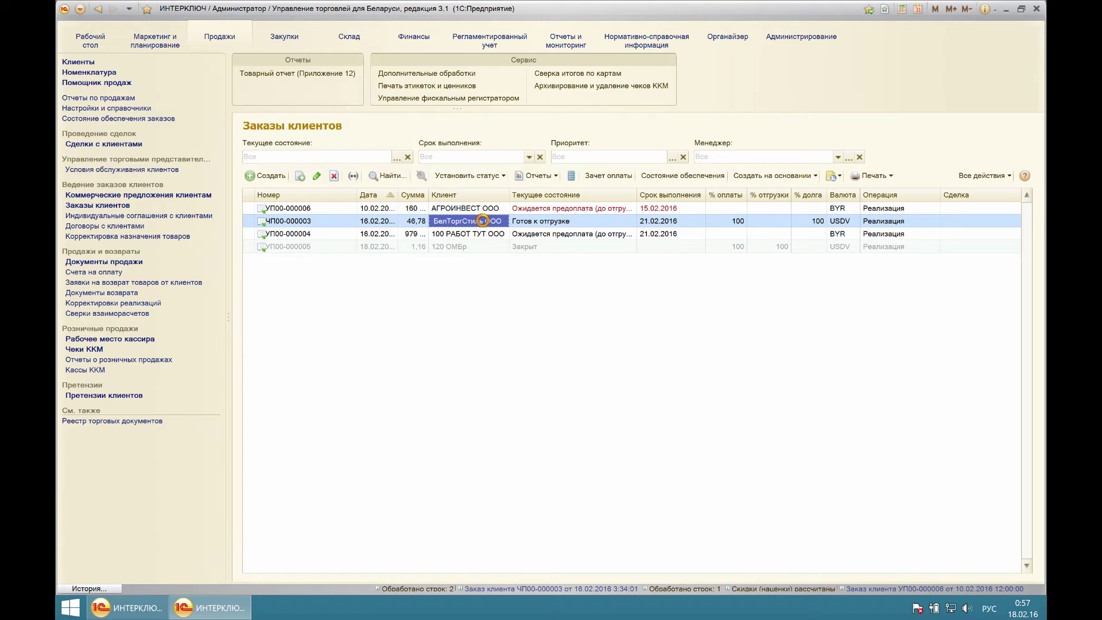
double_click(483, 221)
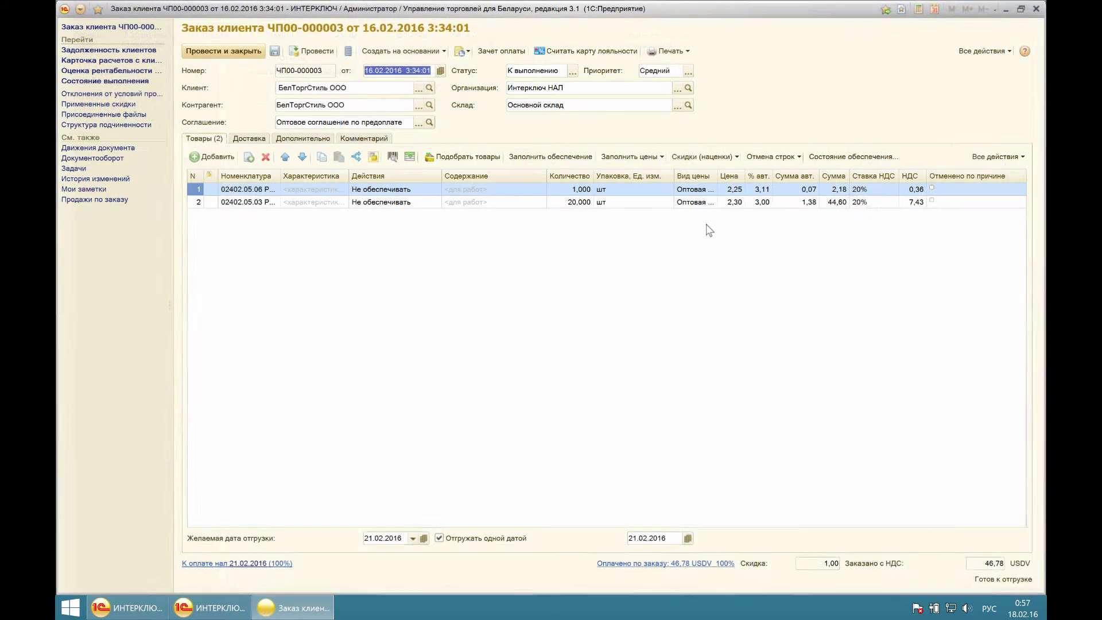
left_click(333, 193)
key("shift+Down")
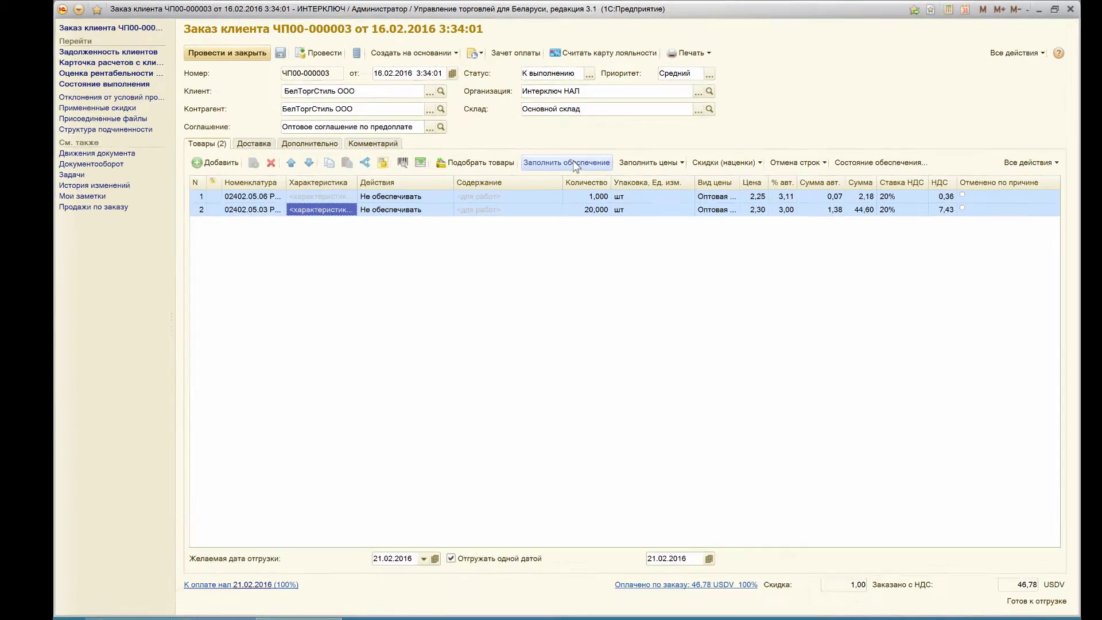
left_click(576, 163)
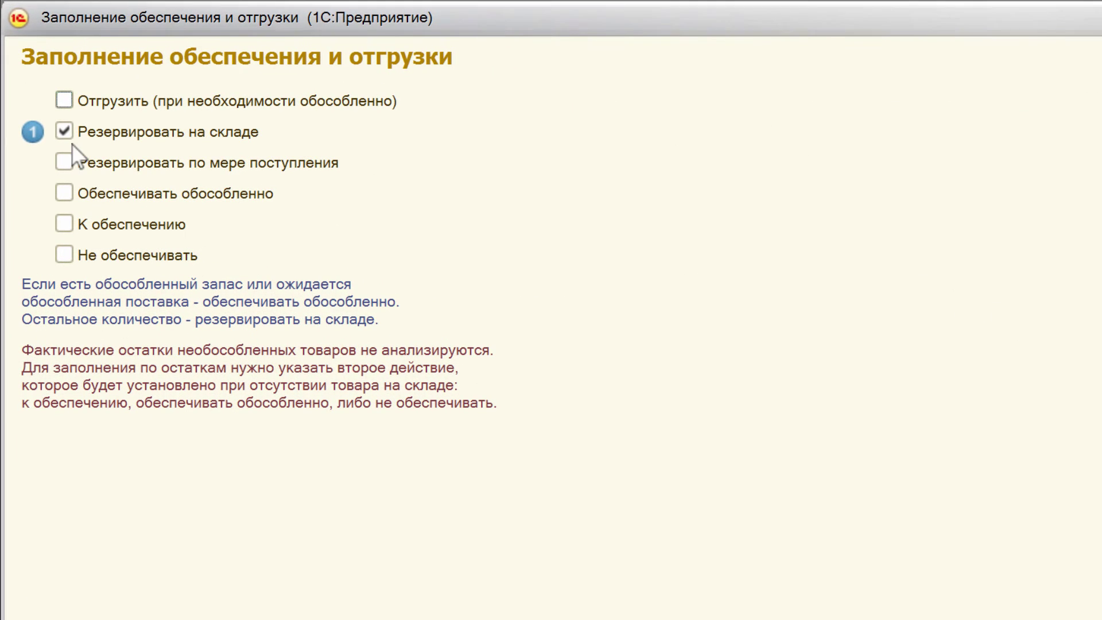
left_click(64, 225)
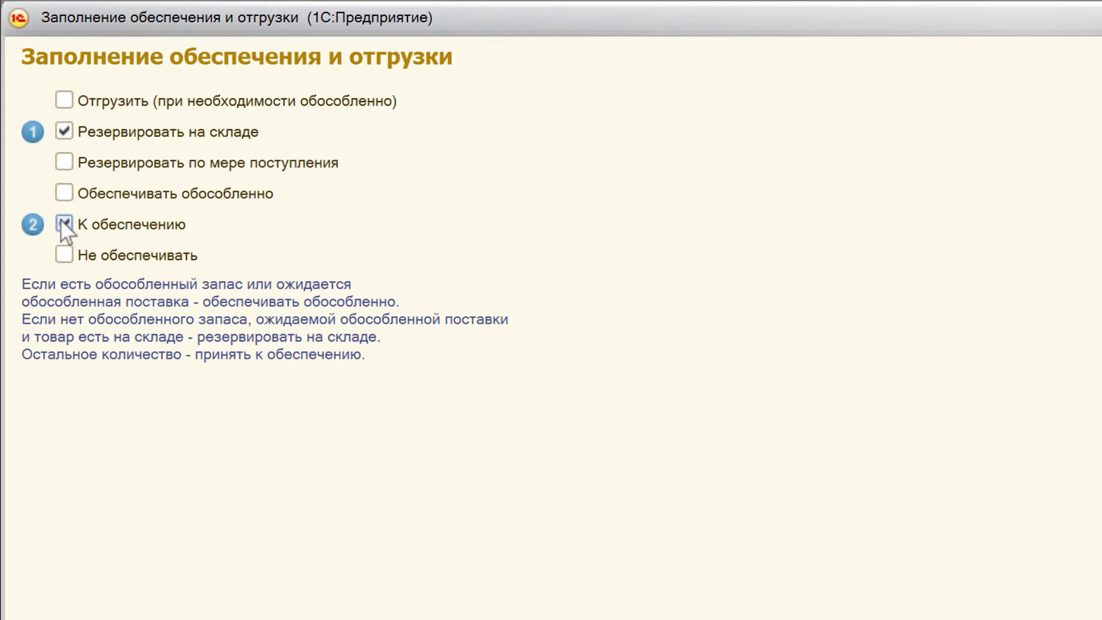
left_click(64, 132)
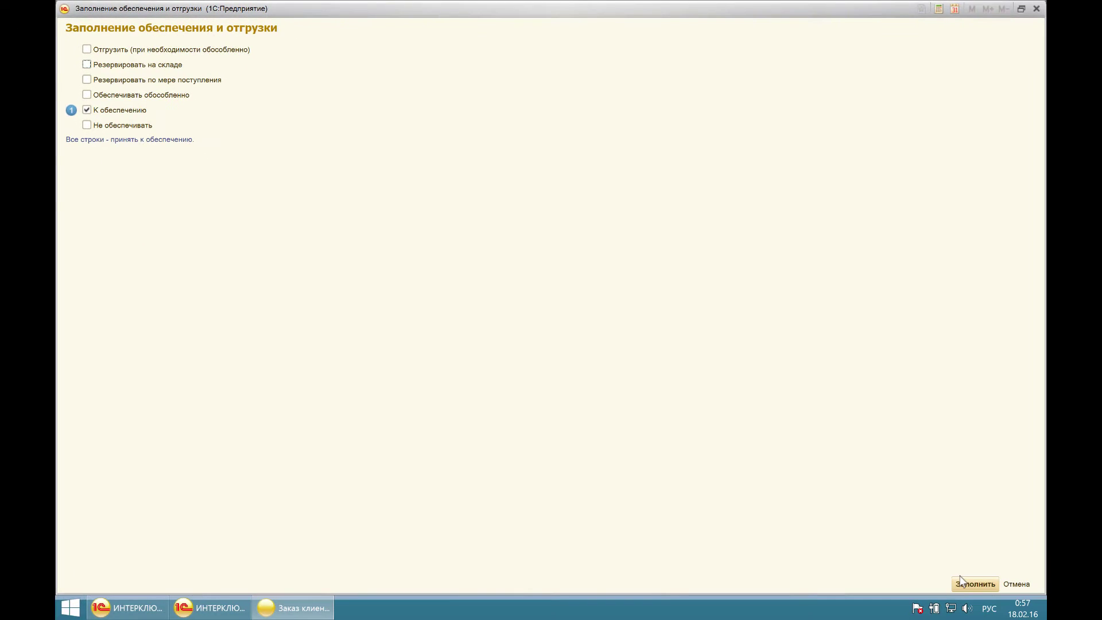
left_click(961, 580)
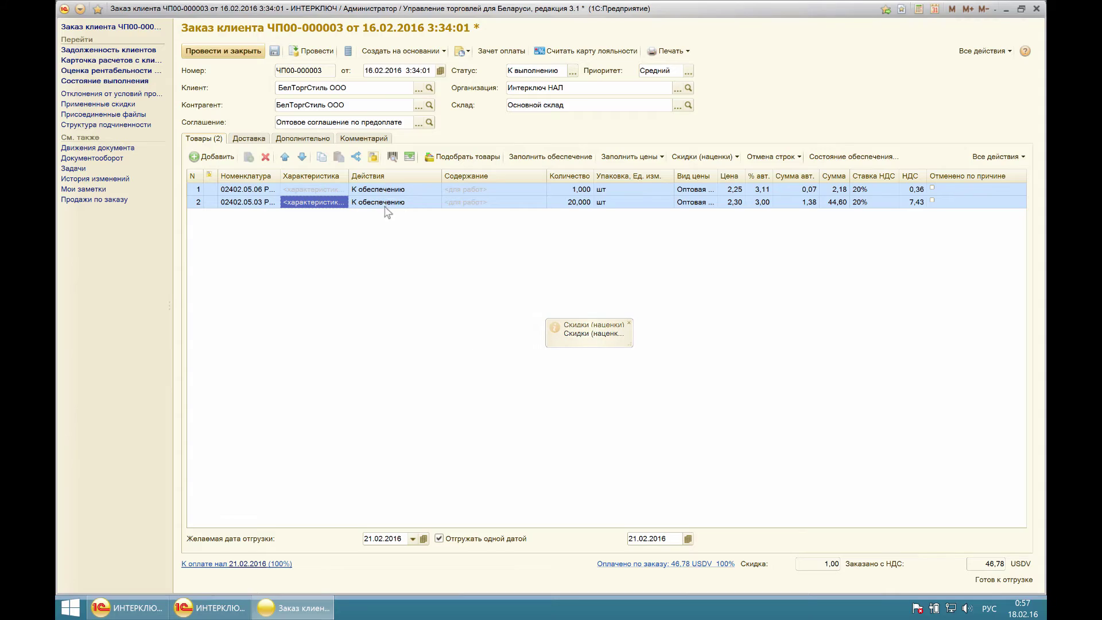
left_click(223, 51)
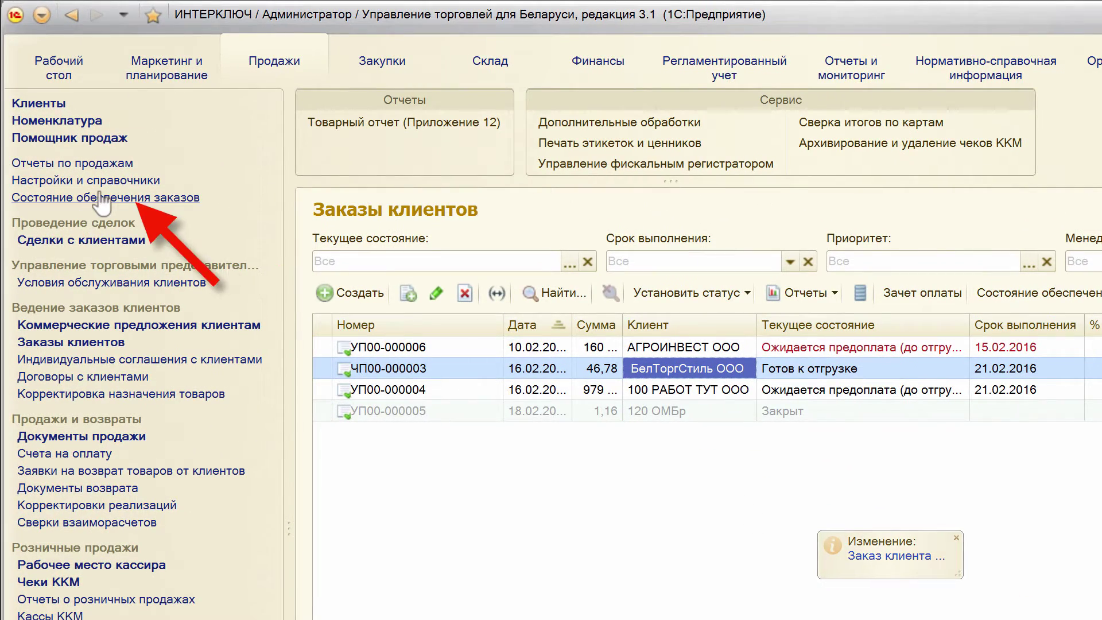
- Open "Состояние обеспечения заказов" and expand its "Обозначения" legend to examine the supply marks on the БелТоргСтиль ООО order's lines
left_click(101, 198)
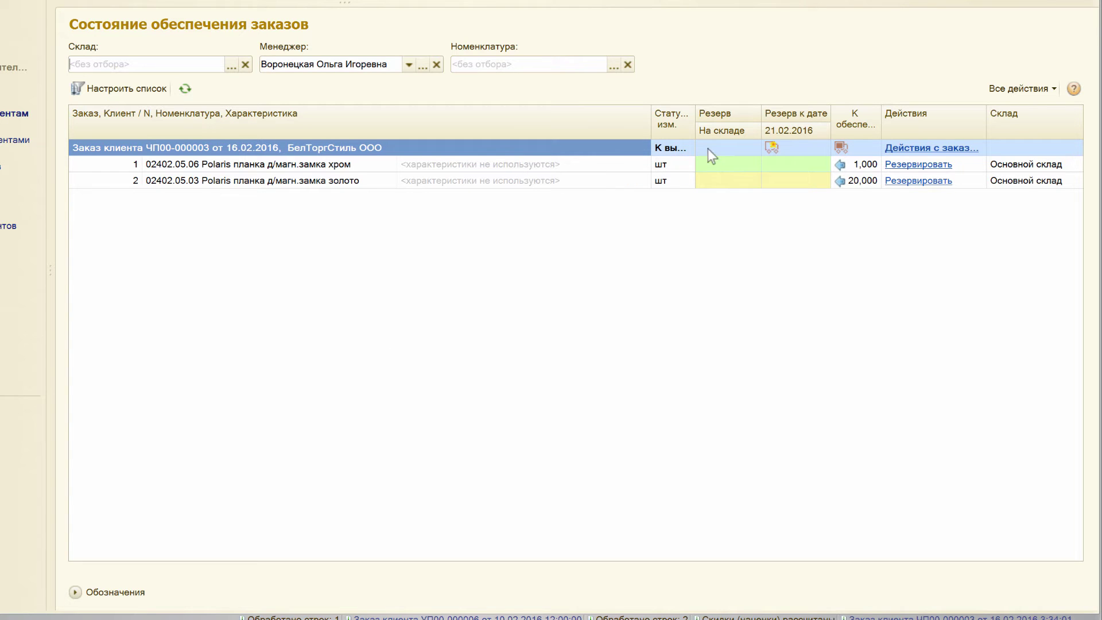
left_click(710, 163)
left_click(709, 181)
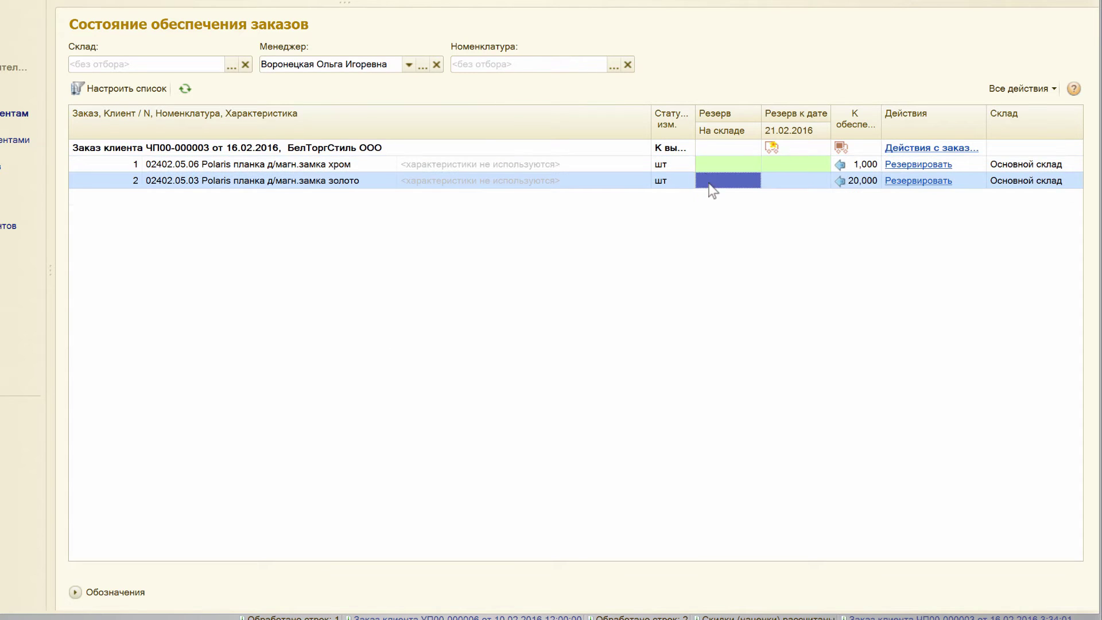
left_click(712, 148)
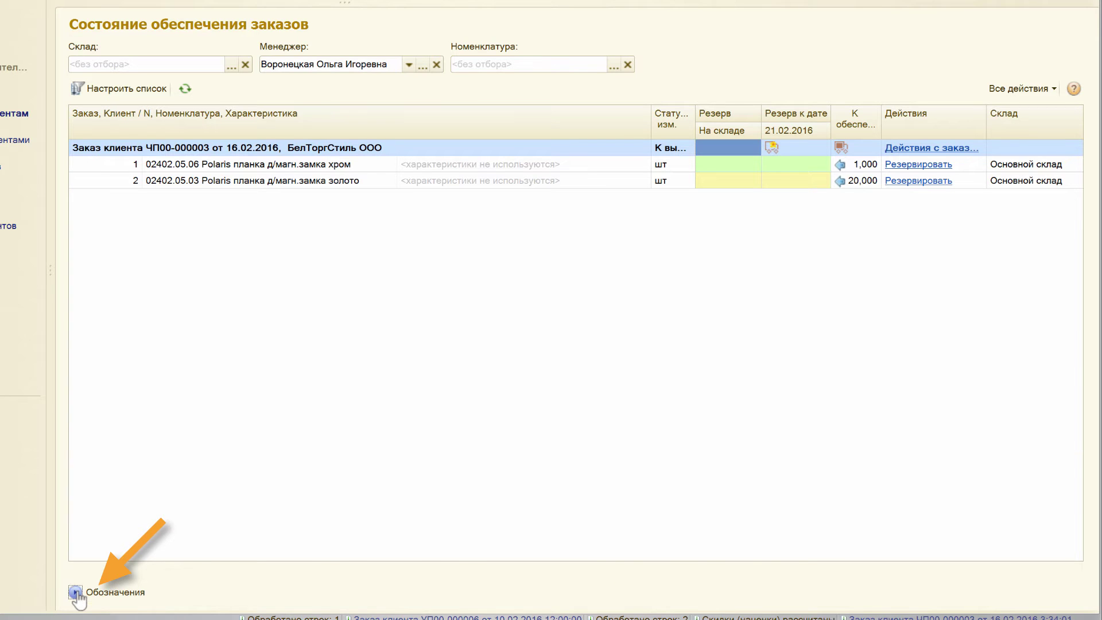
left_click(75, 592)
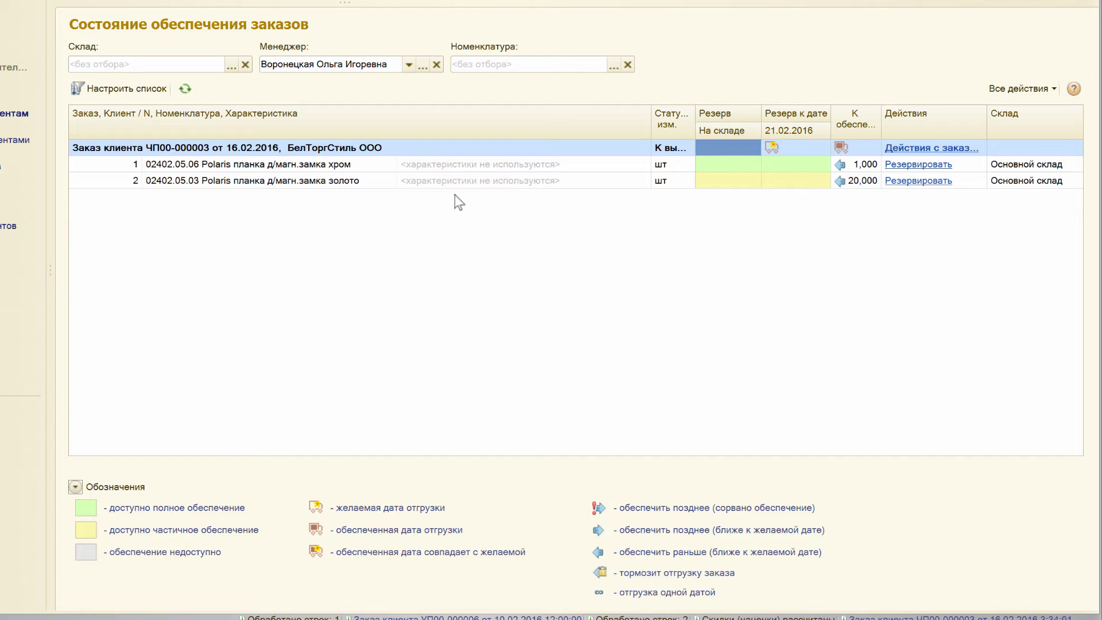
left_click(492, 165)
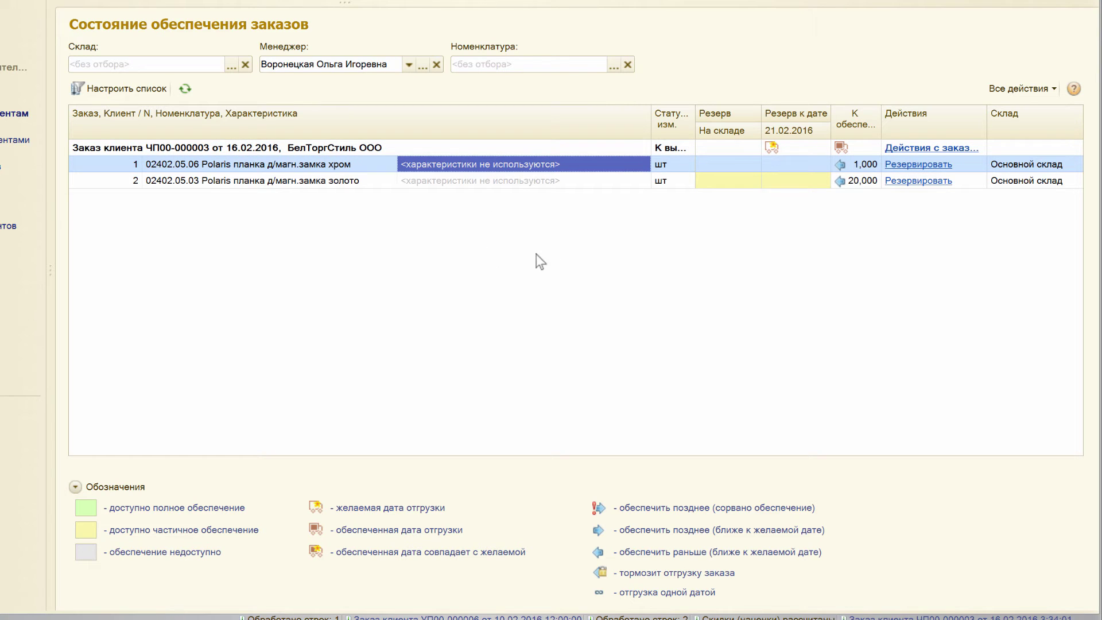
left_click(508, 180)
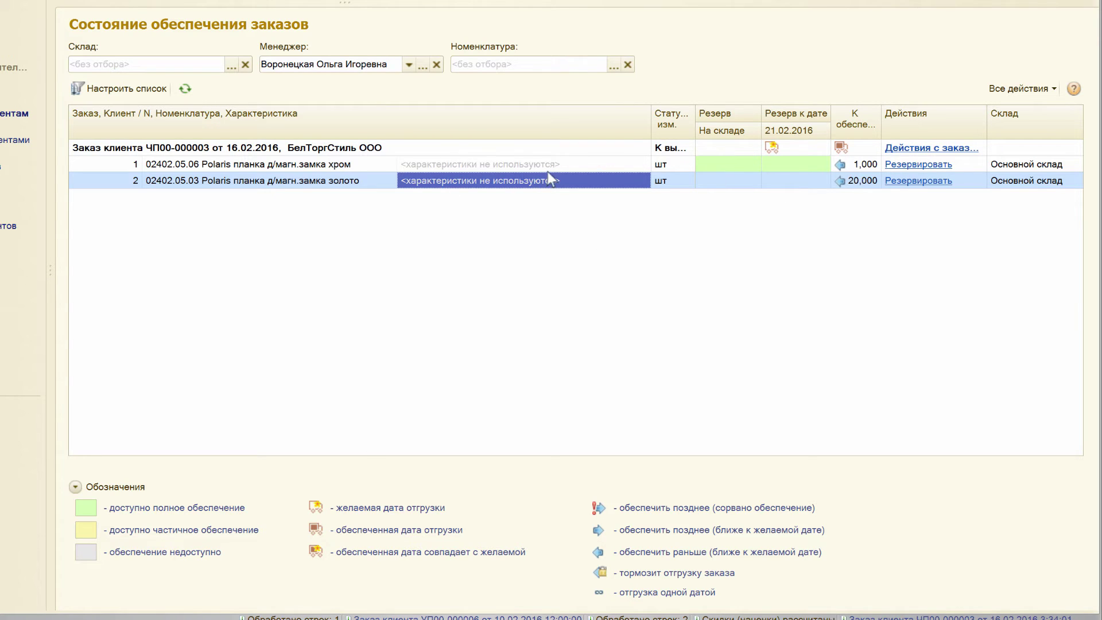
- Reserve the first line of the БелТоргСтиль ООО order, "02402.05.06 Polaris планка д/магн.замка хром", from the supply overview
left_click(586, 165)
left_click(919, 166)
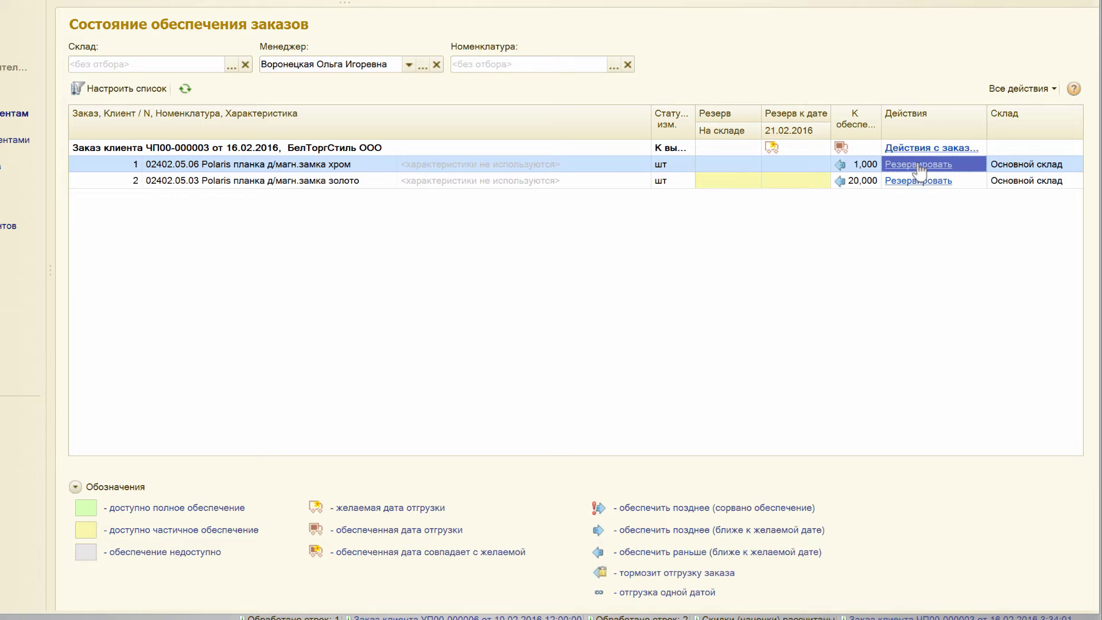
left_click(918, 166)
left_click(680, 177)
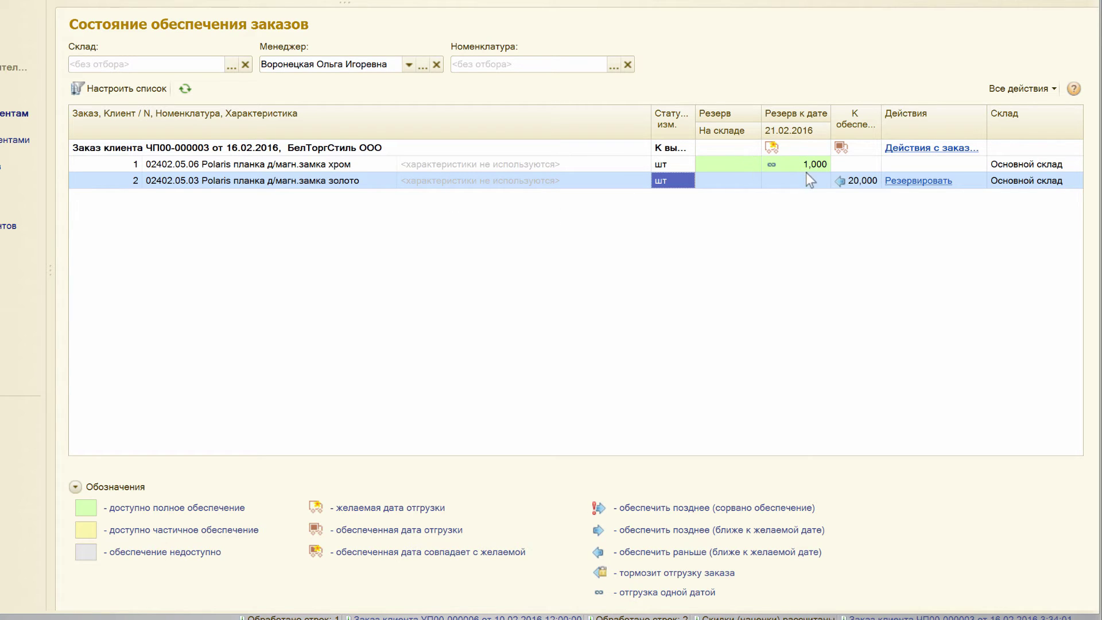
left_click(693, 163)
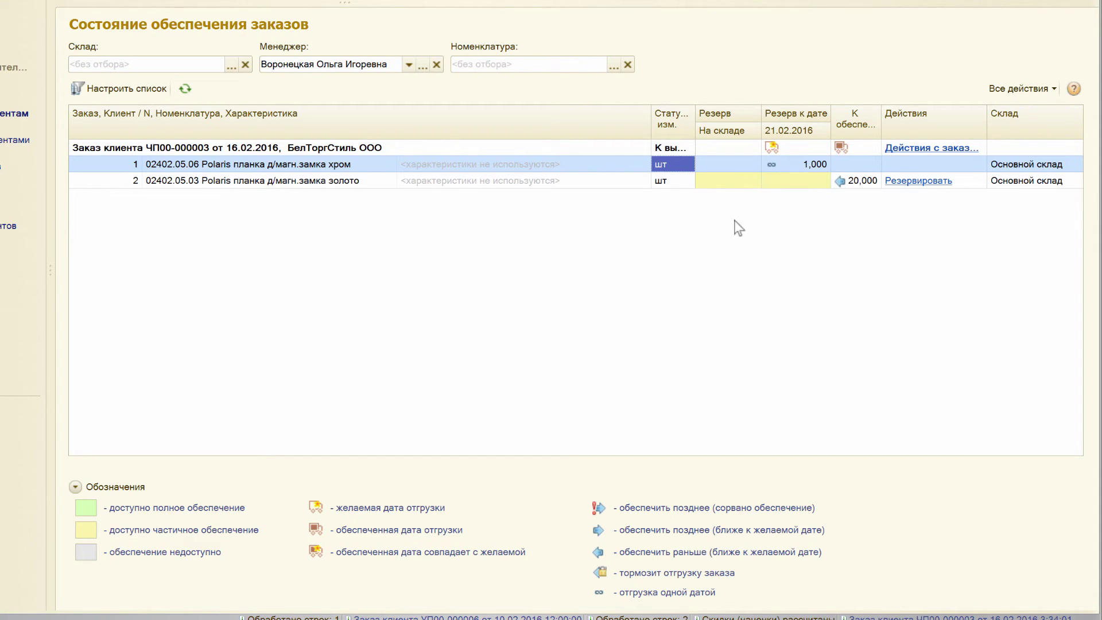
- Reserve the second БелТоргСтиль ООО line, "02402.05.03 Polaris планка д/магн.замка золото", review the split lines, and close the supply overview
left_click(798, 181)
left_click(910, 181)
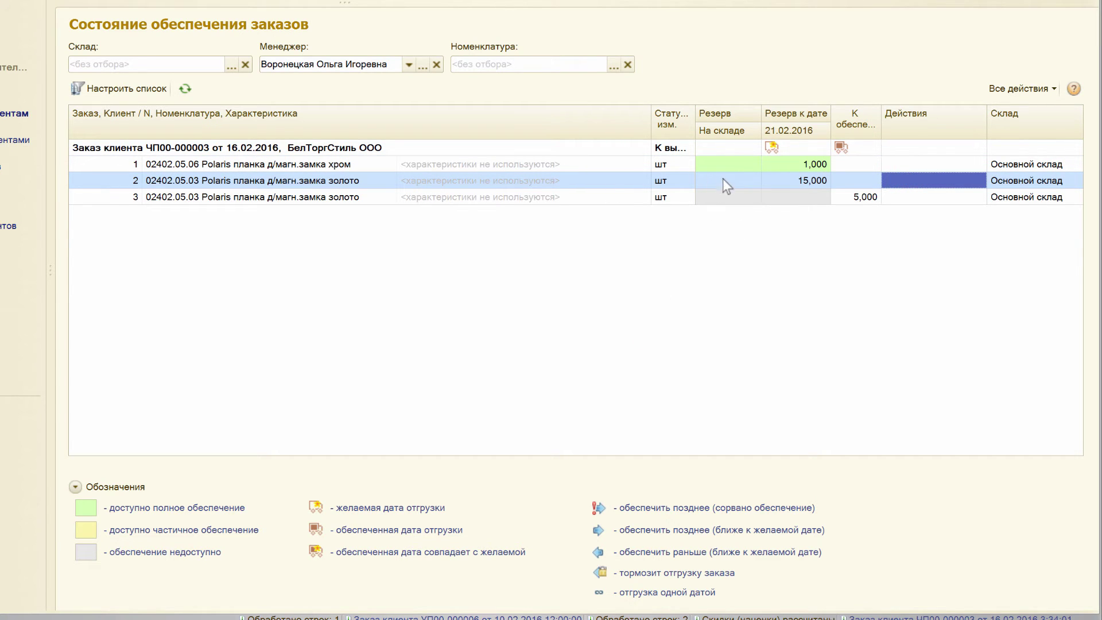
left_click(654, 153)
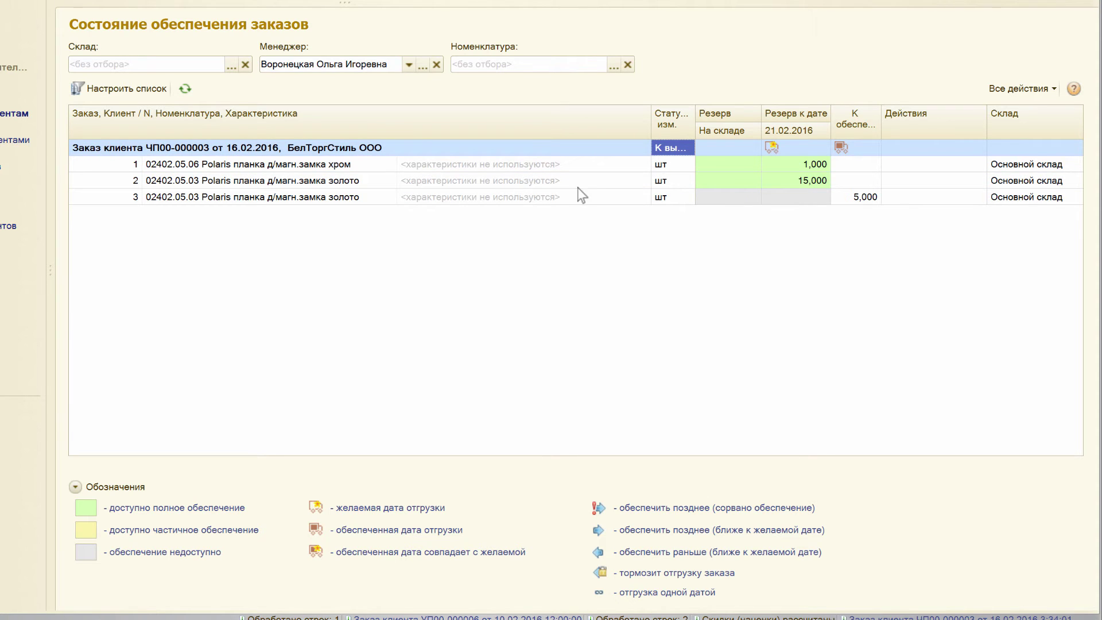
left_click(524, 182)
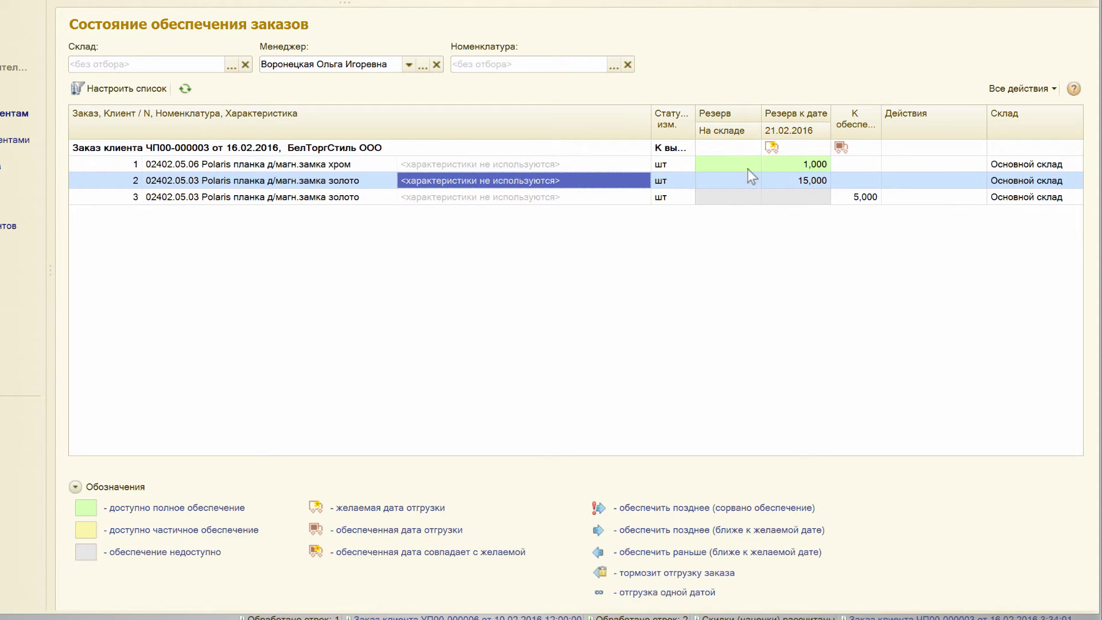
left_click(810, 180)
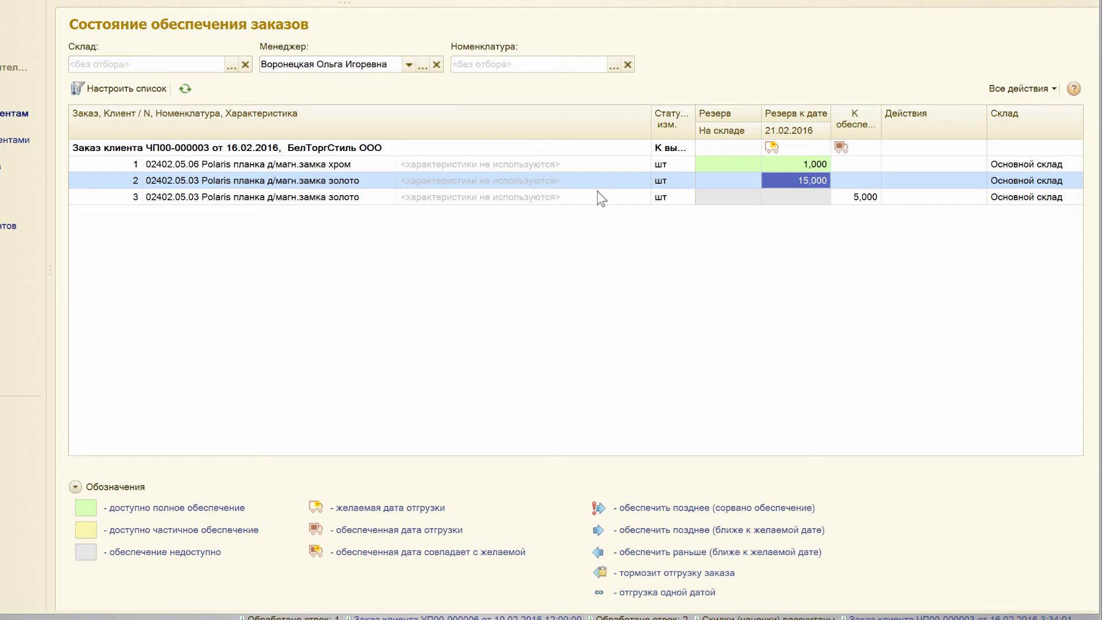
left_click(433, 199)
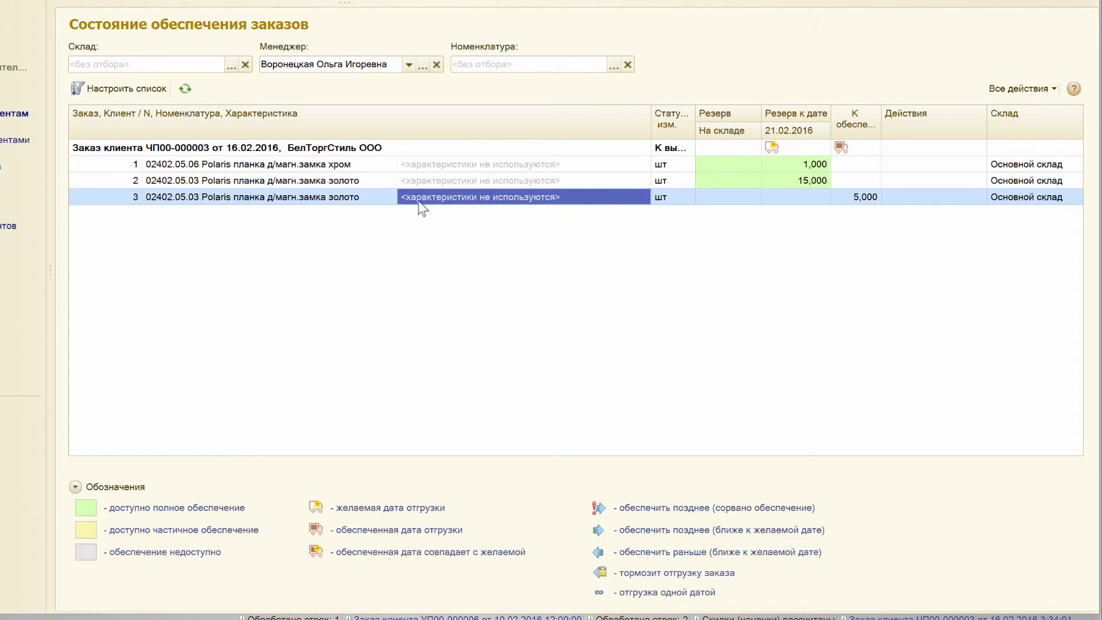
left_click(867, 200)
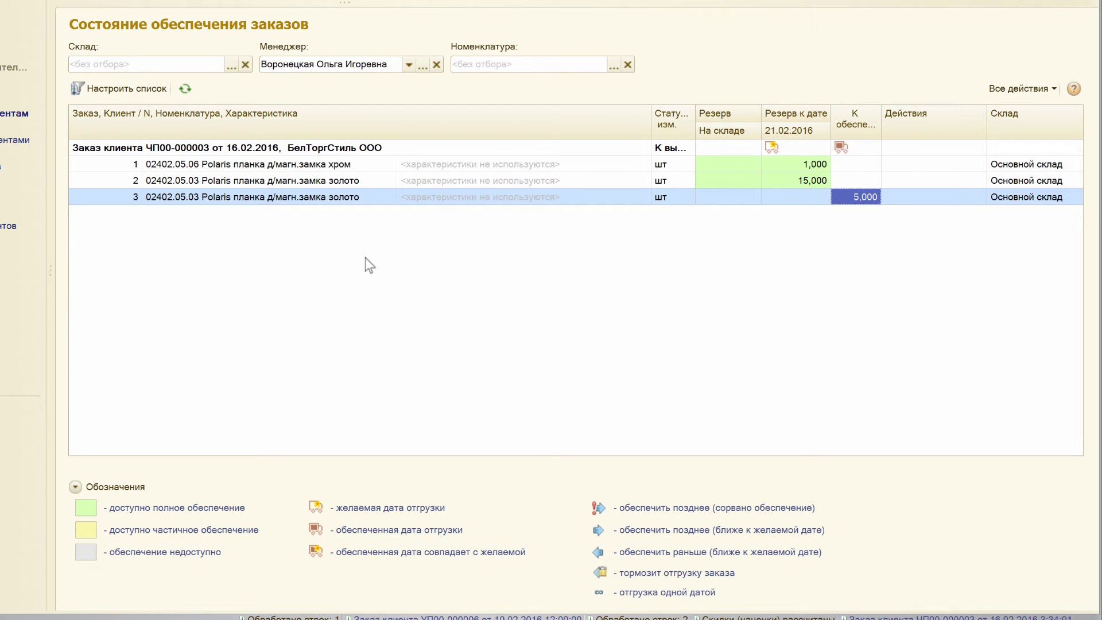
key("Escape")
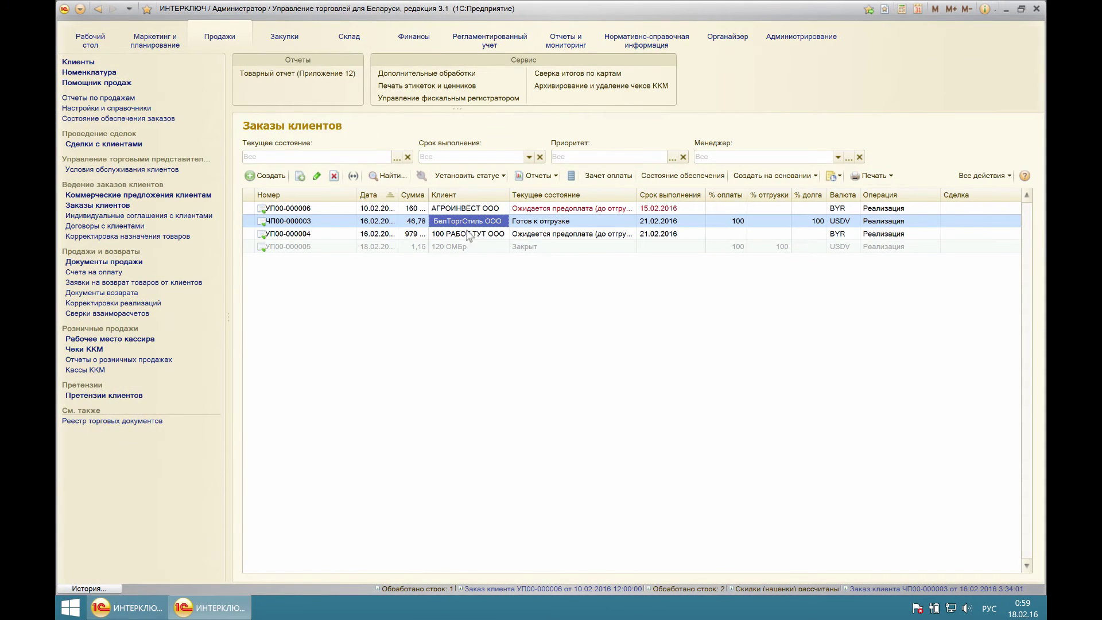
- Open the БелТоргСтиль ООО order and check the supply action and quantity of each item line
double_click(483, 221)
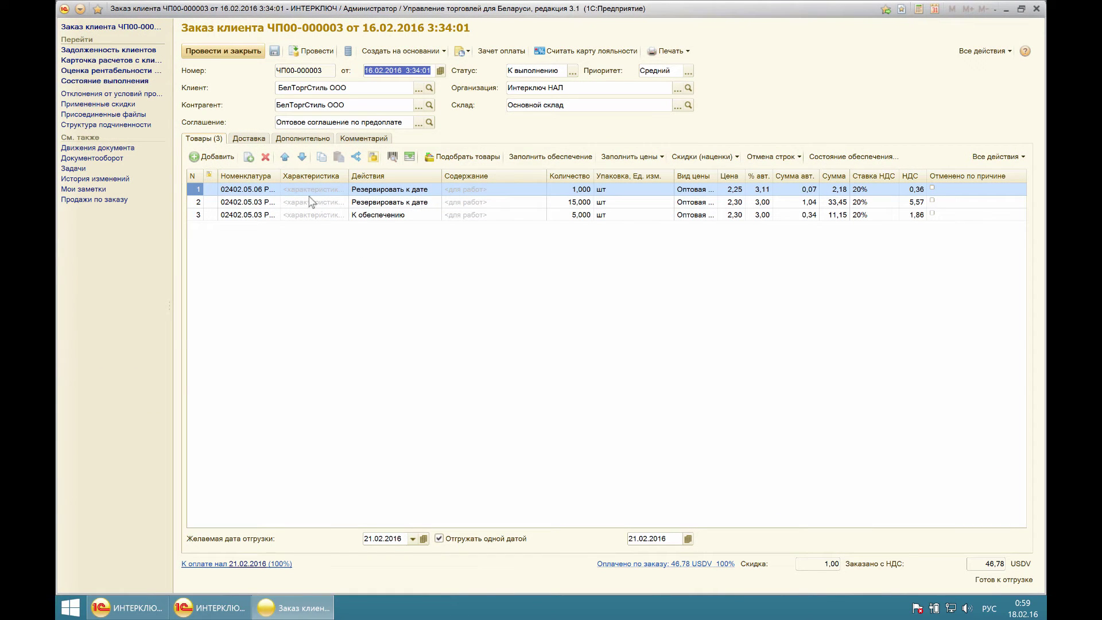
left_click(391, 191)
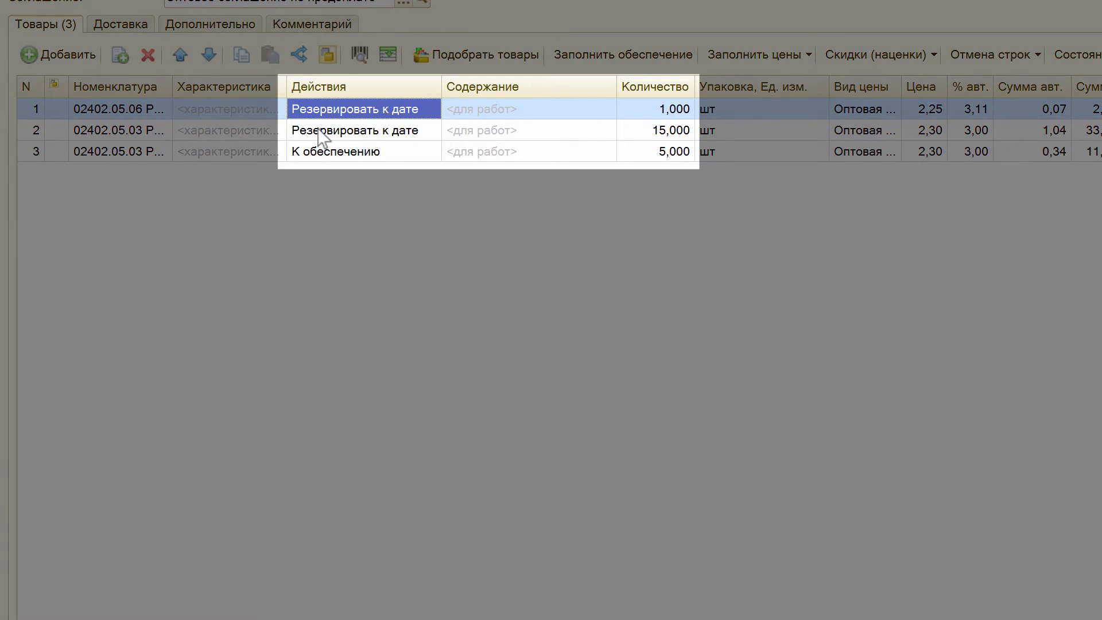
left_click(356, 131)
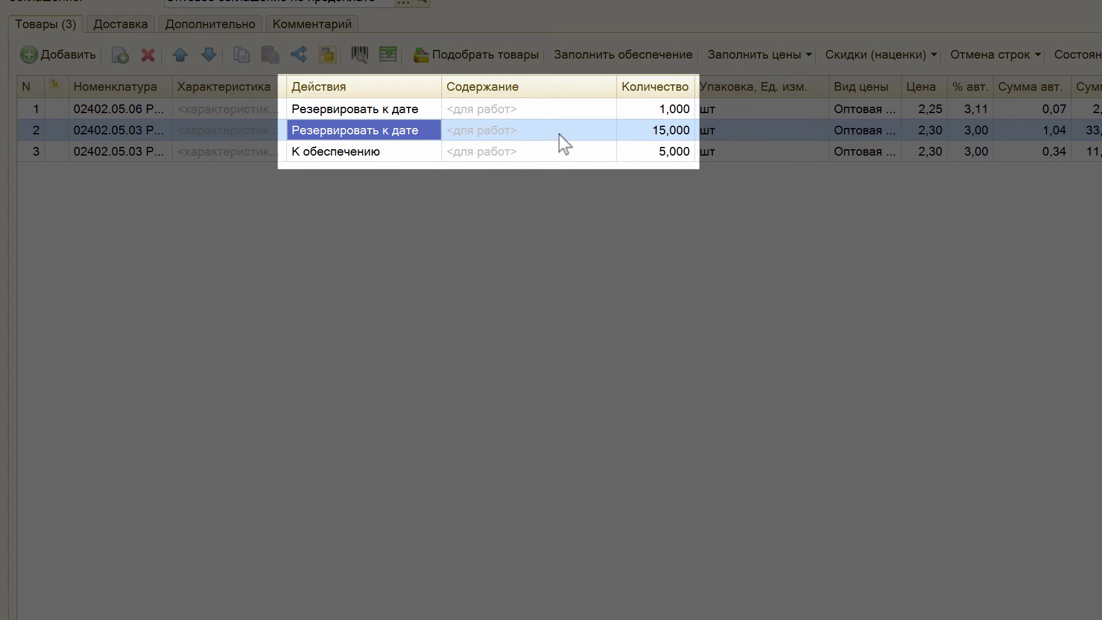
left_click(668, 131)
left_click(346, 156)
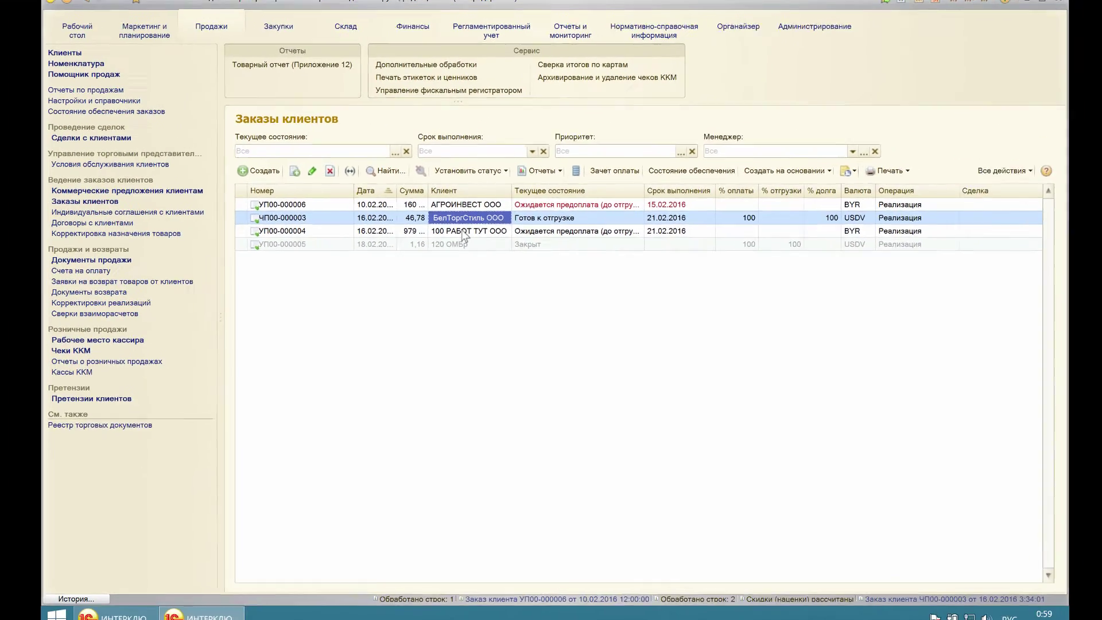
- Open the 100 РАБОТ ТУТ ООО order and try filling the supply action of both item lines as "Обеспечивать обособленно"
left_click(461, 233)
double_click(461, 233)
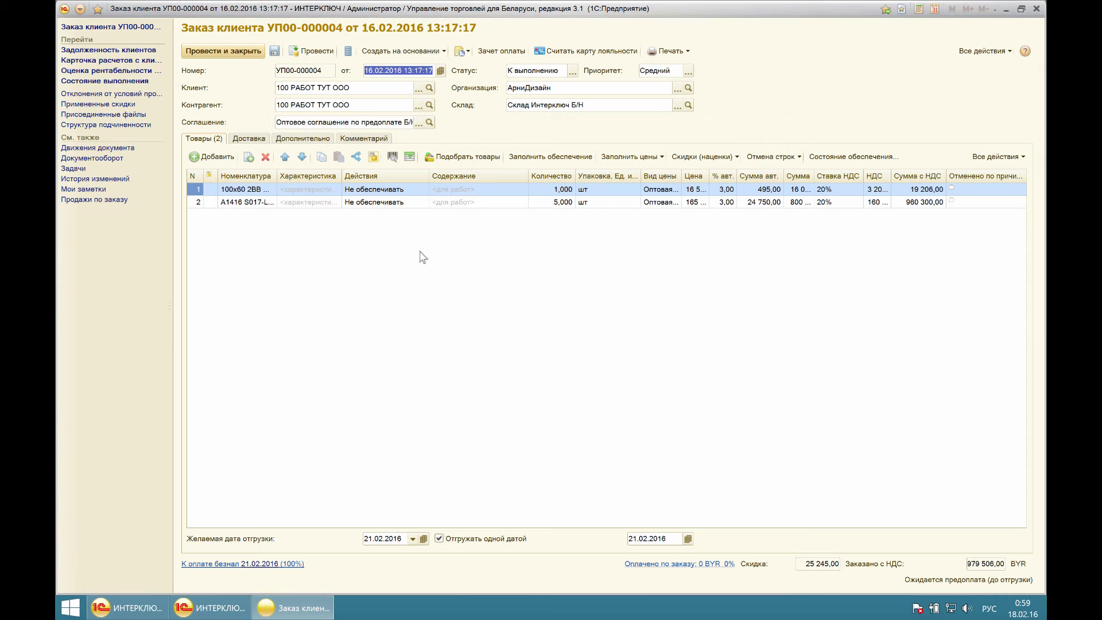
left_click(388, 202)
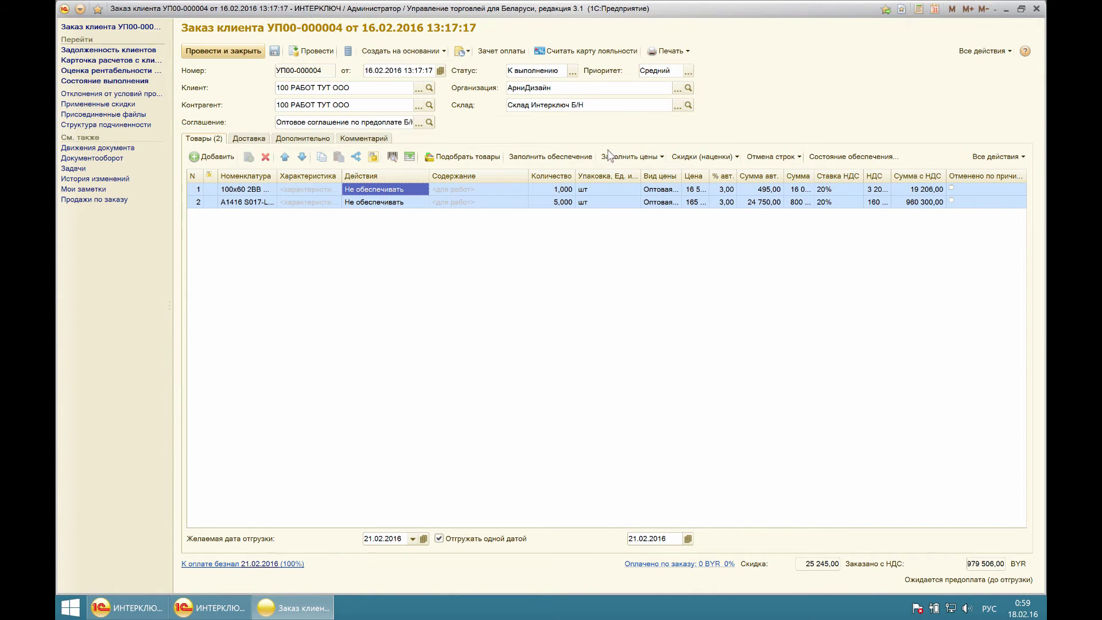
left_click(551, 156)
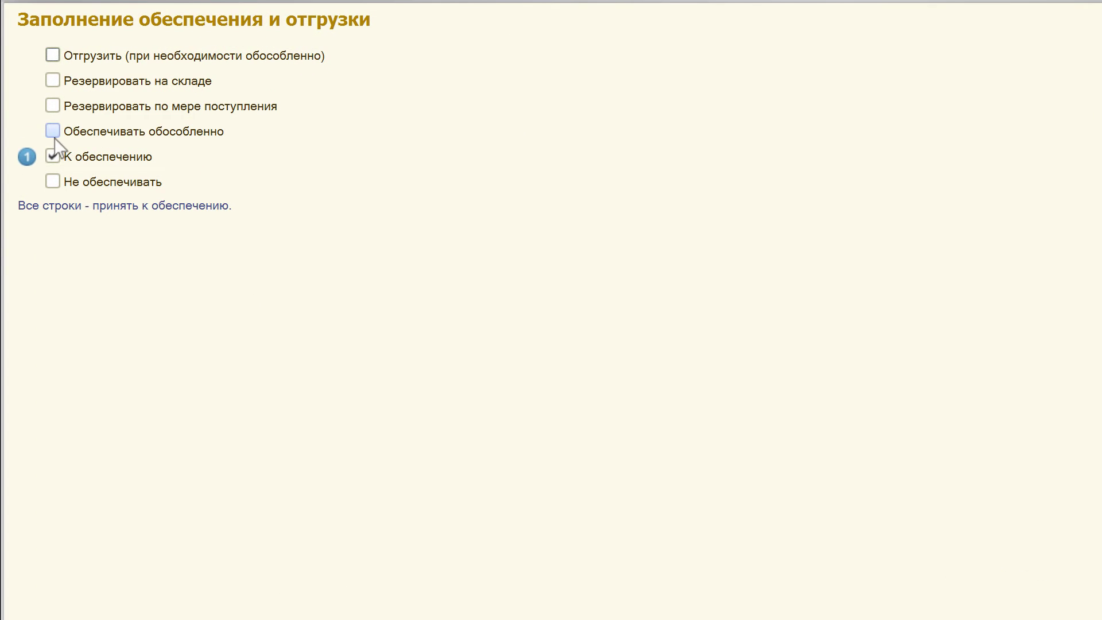
left_click(53, 132)
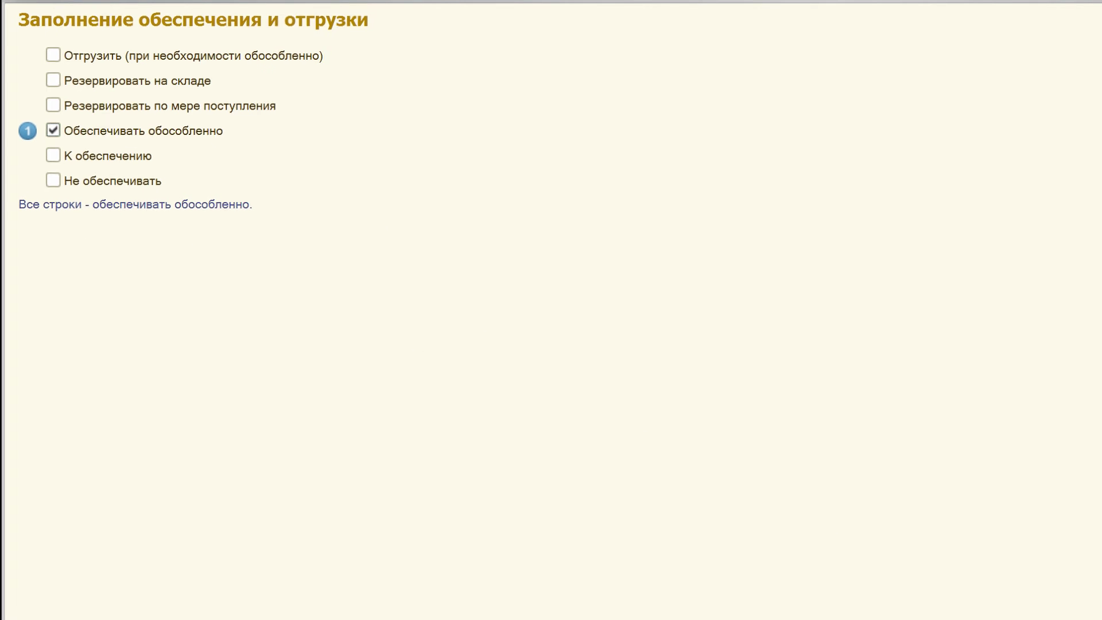
left_click(688, 349)
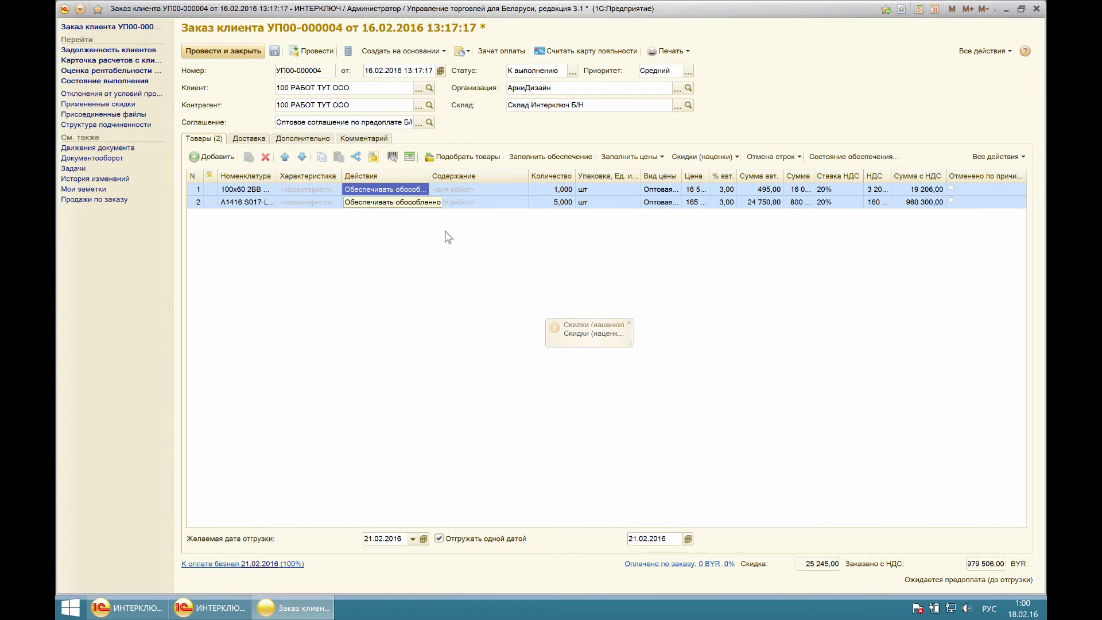
left_click(476, 202)
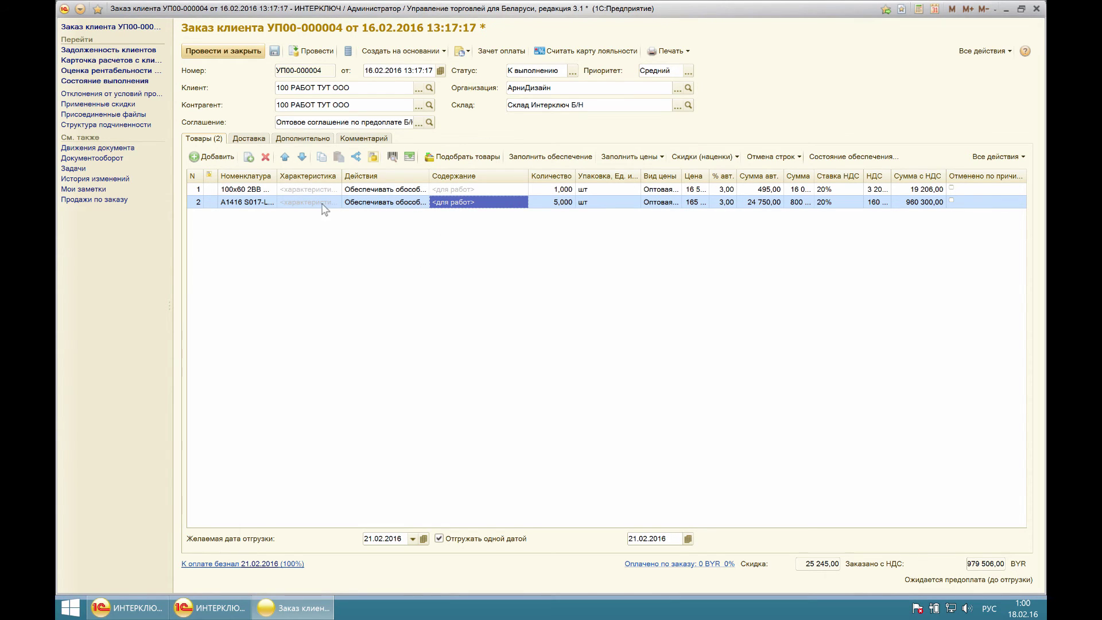
left_click(416, 191)
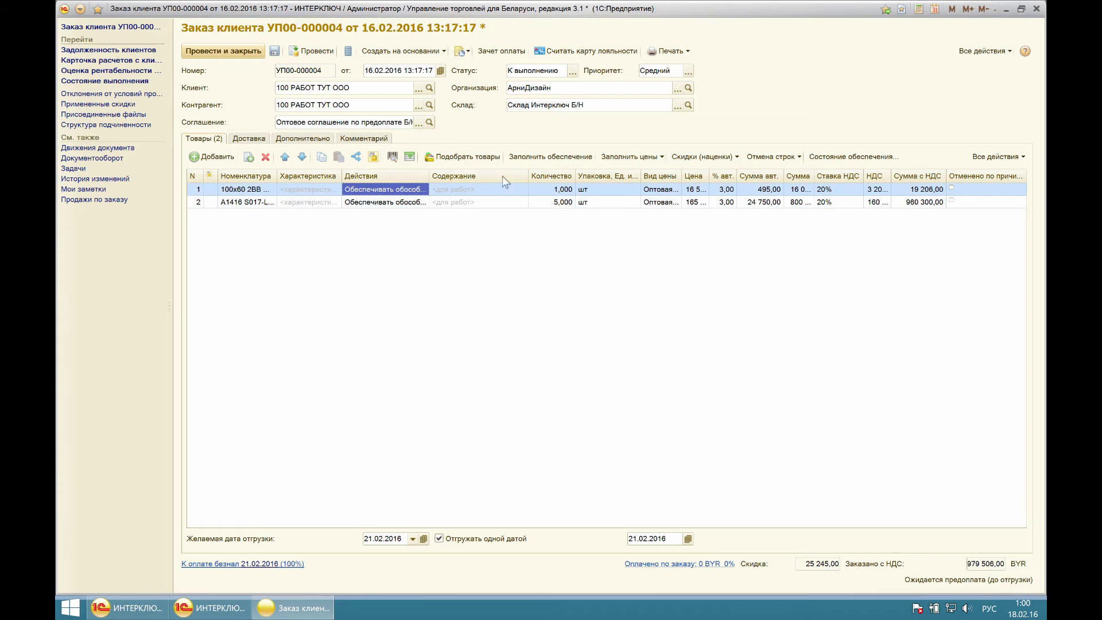
left_click(449, 191)
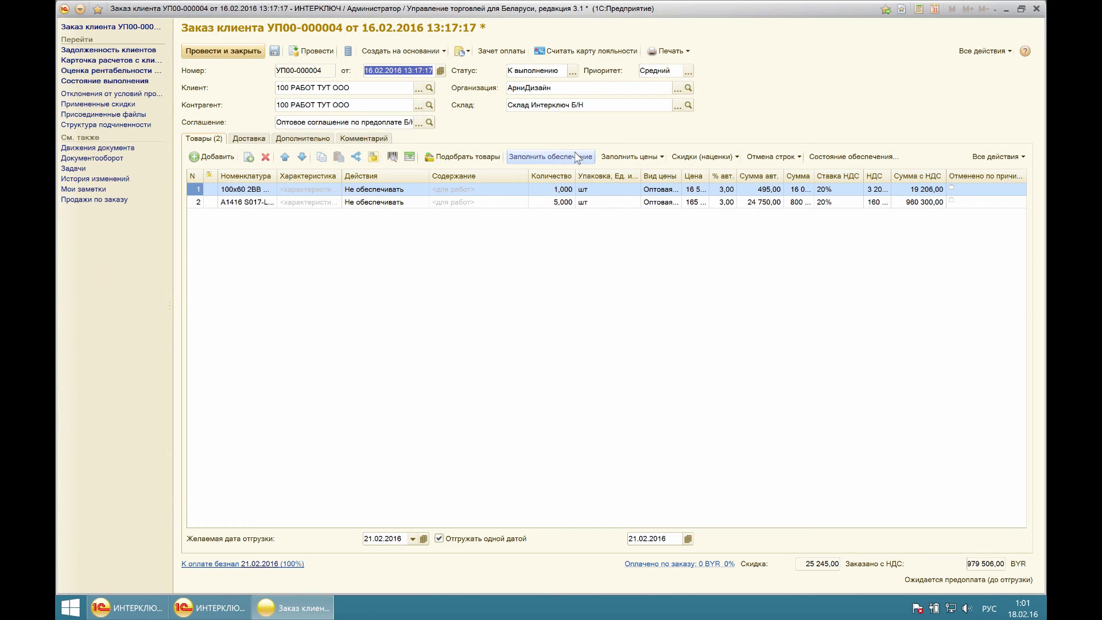
- Try the supply fill for the 100 РАБОТ ТУТ ООО order with only "Резервировать по мере поступления" selected
left_click(550, 156)
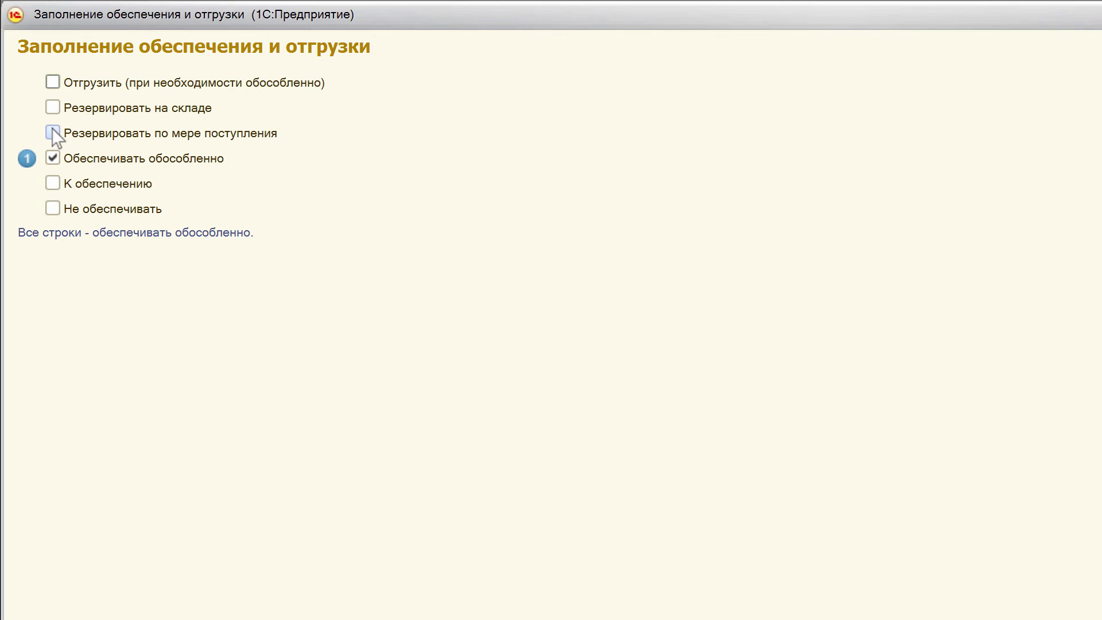
left_click(52, 133)
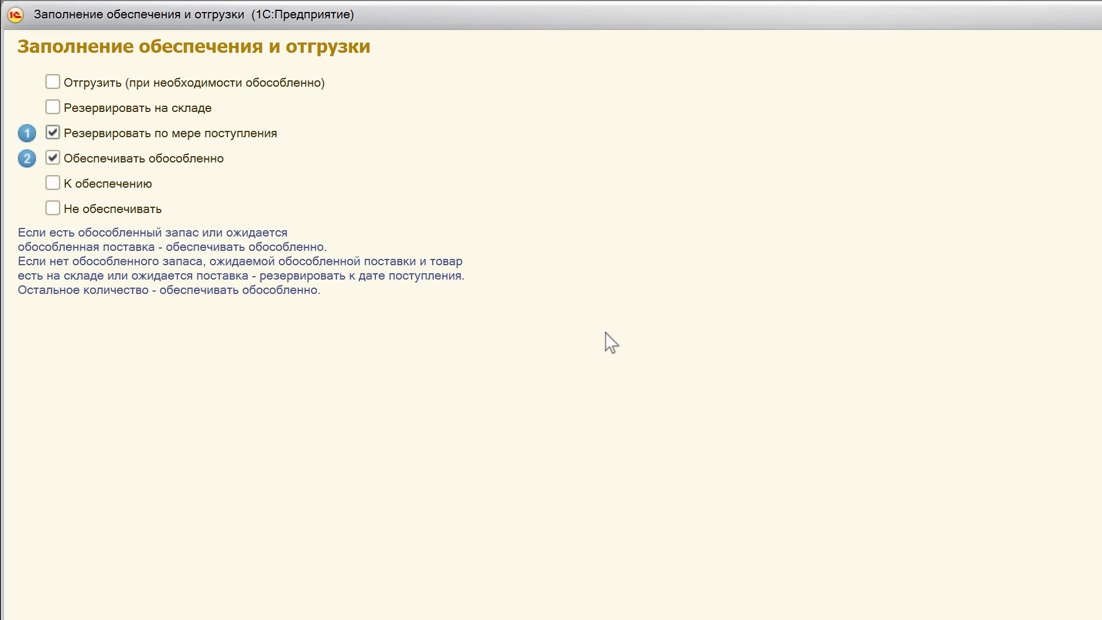
left_click(52, 159)
left_click(818, 412)
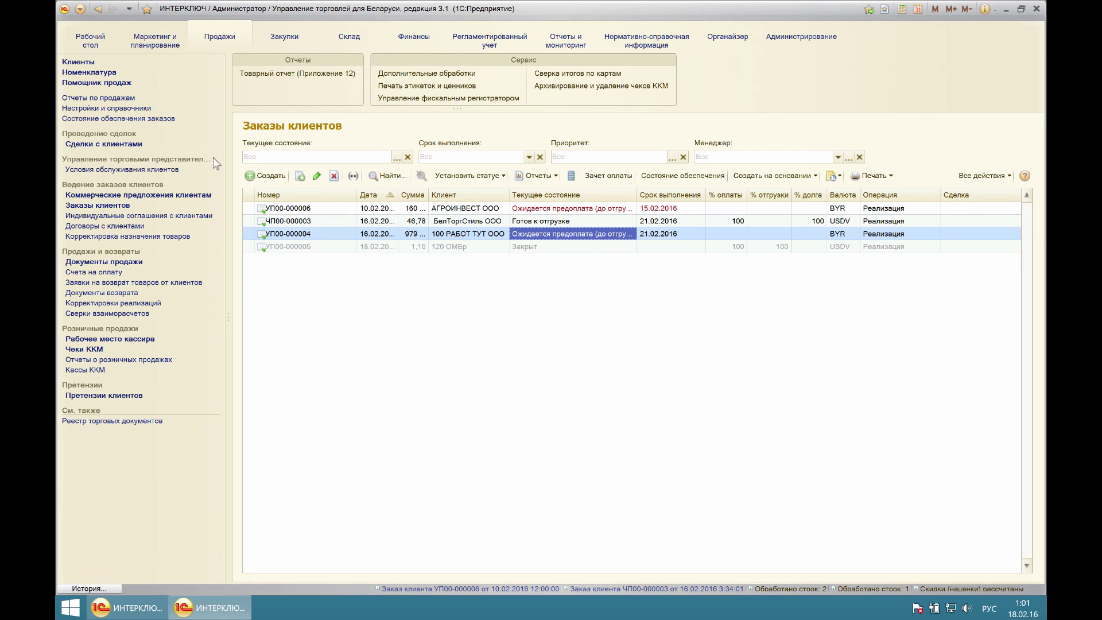
- Reopen the БелТоргСтиль ООО order, check the supply action of its third item line, and close the order
left_click(477, 222)
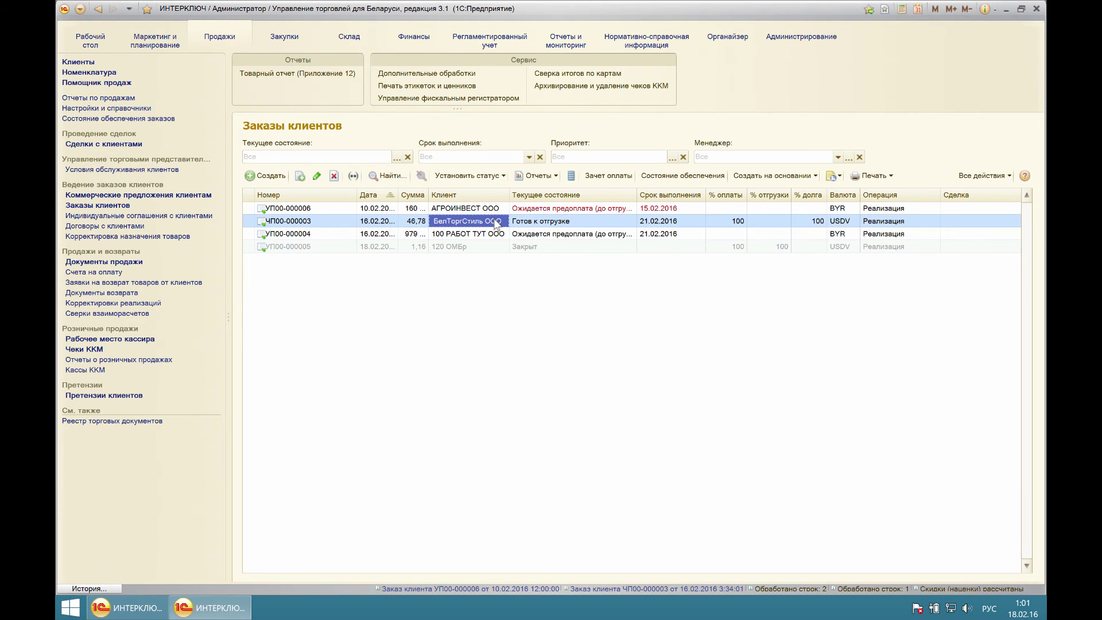
double_click(496, 223)
left_click(379, 216)
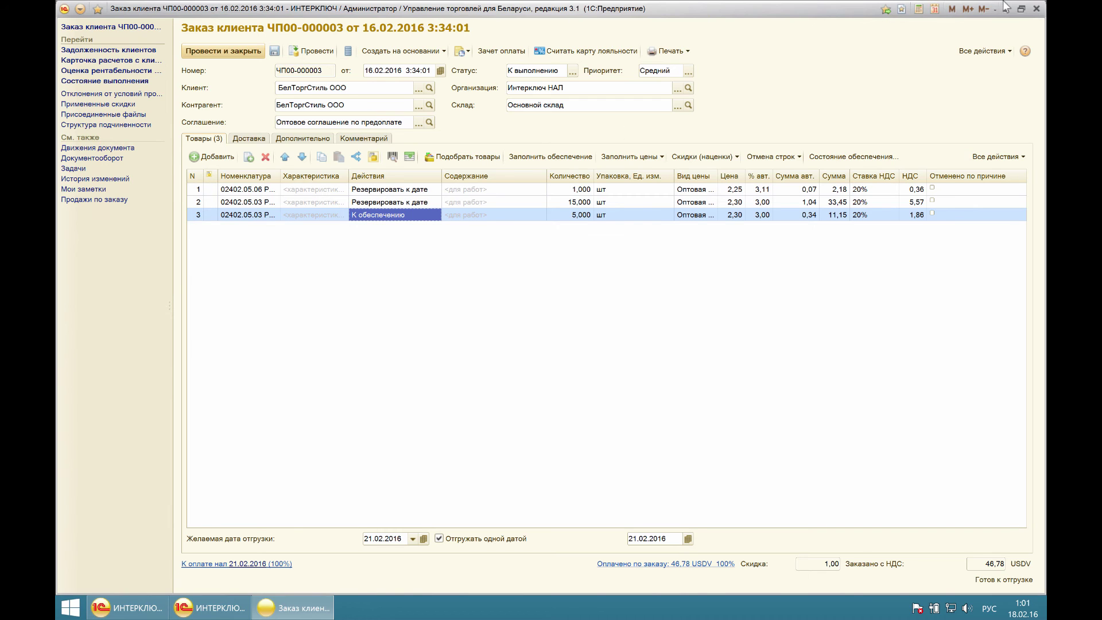
left_click(1037, 8)
- Fill the supply action of both item lines in the 100 РАБОТ ТУТ ООО order as "Обеспечивать обособленно" only, and post and close the order
left_click(498, 233)
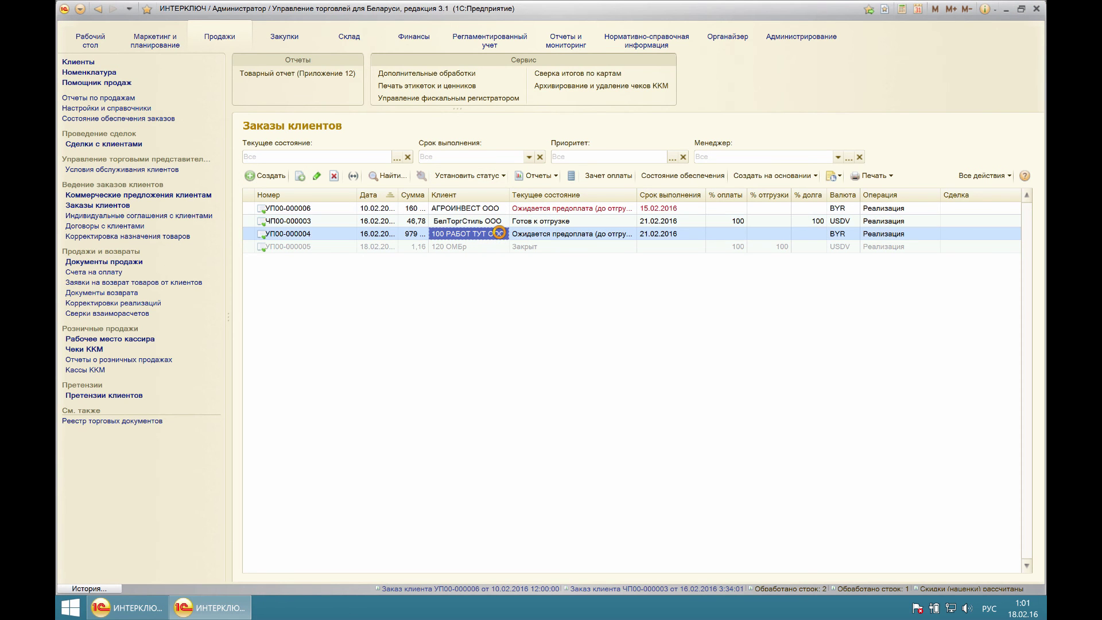
double_click(498, 233)
left_click(406, 201)
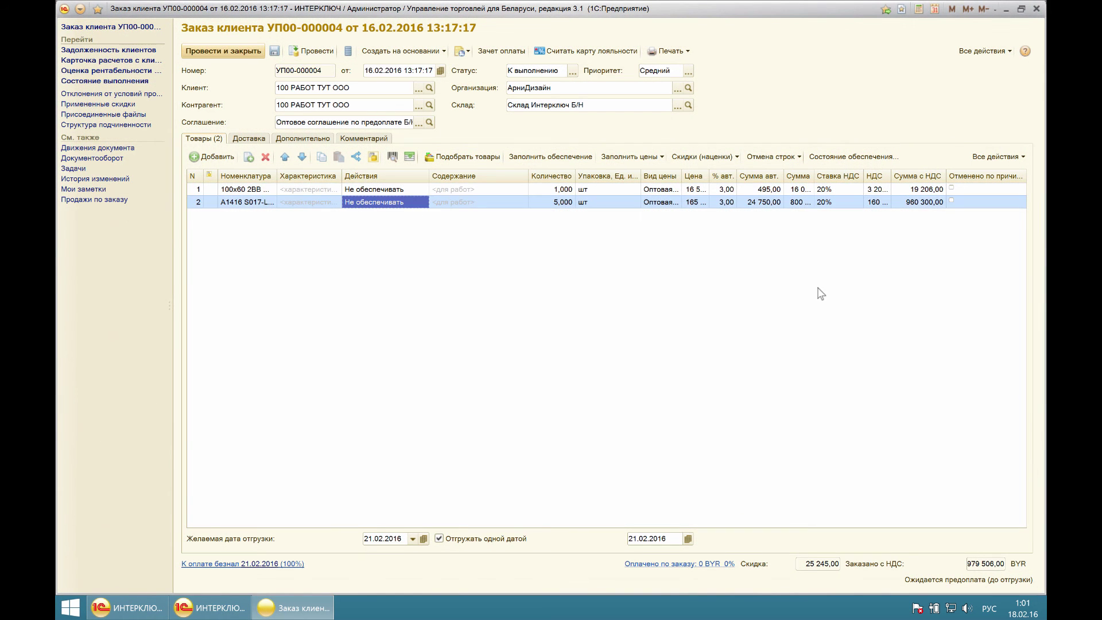
left_click(568, 159)
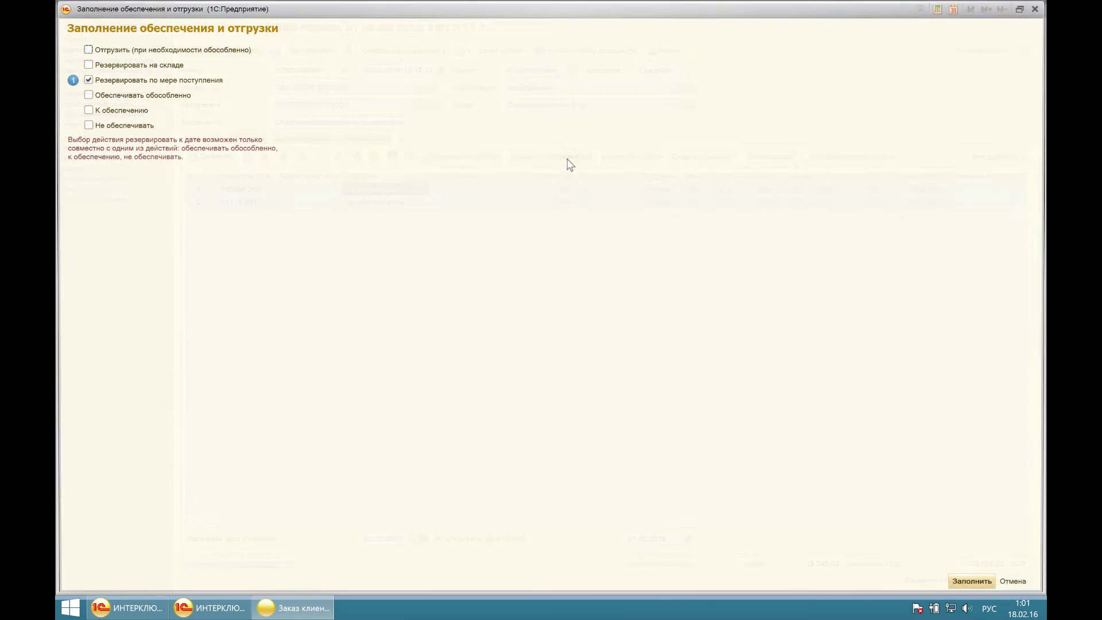
left_click(86, 95)
left_click(86, 80)
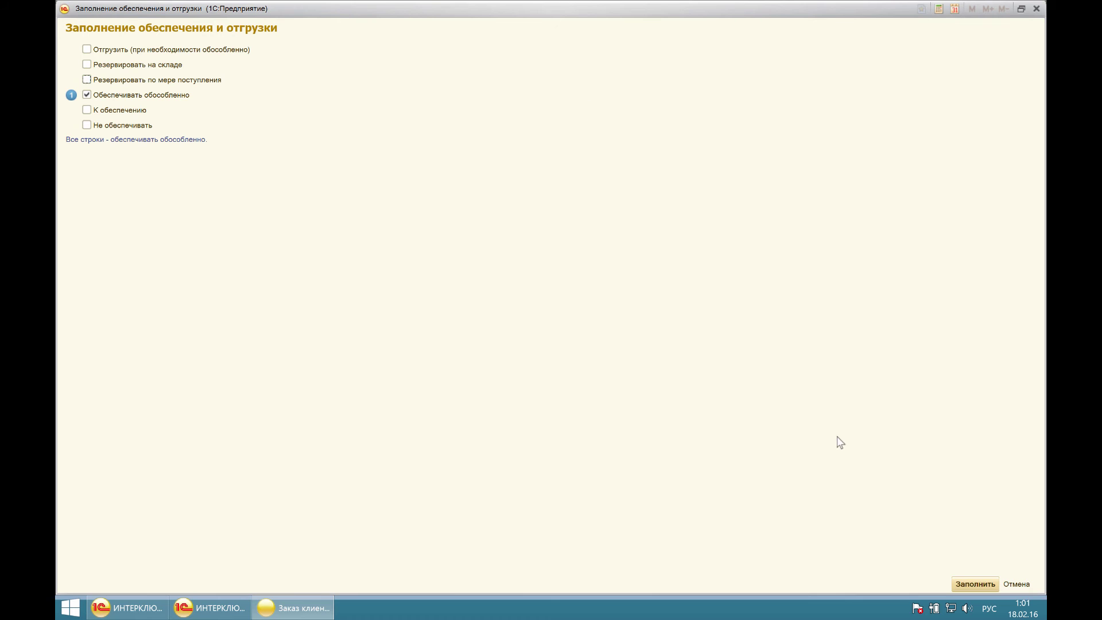
left_click(973, 582)
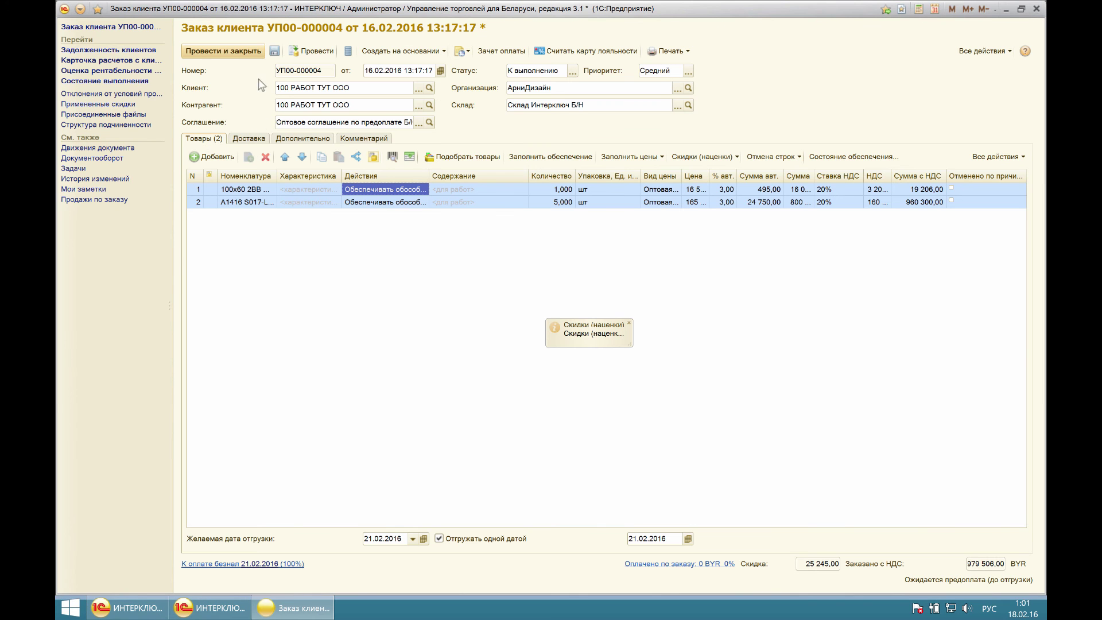
left_click(252, 50)
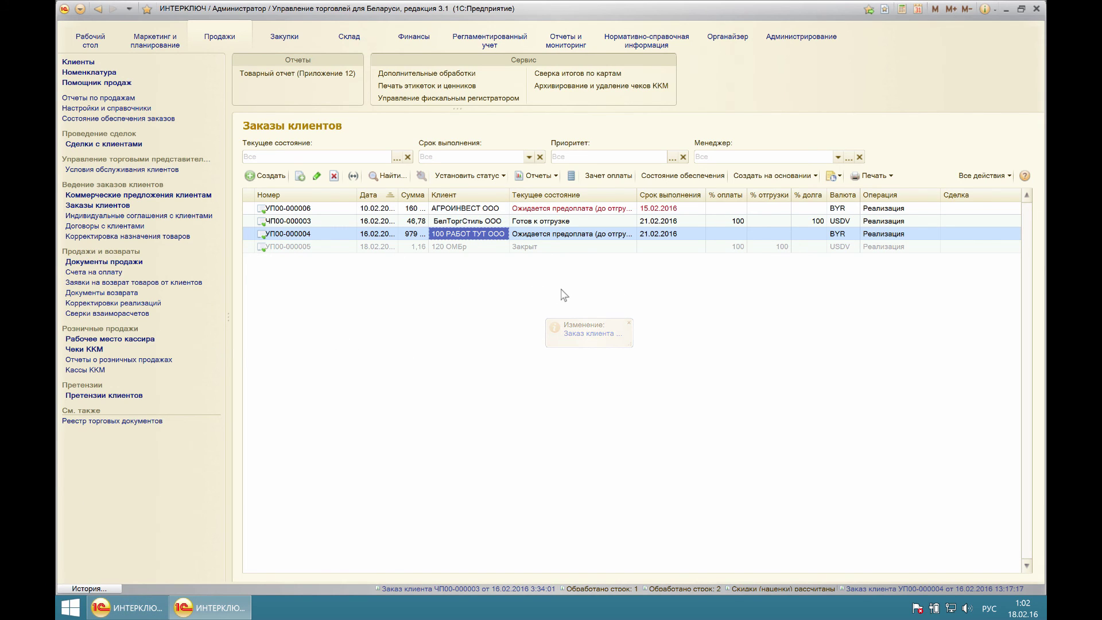
- Open "Формирование заказов поставщикам" for the warehouse "Основной склад" and show the needs under "Обеспечение заказов на отгрузку"
left_click(280, 40)
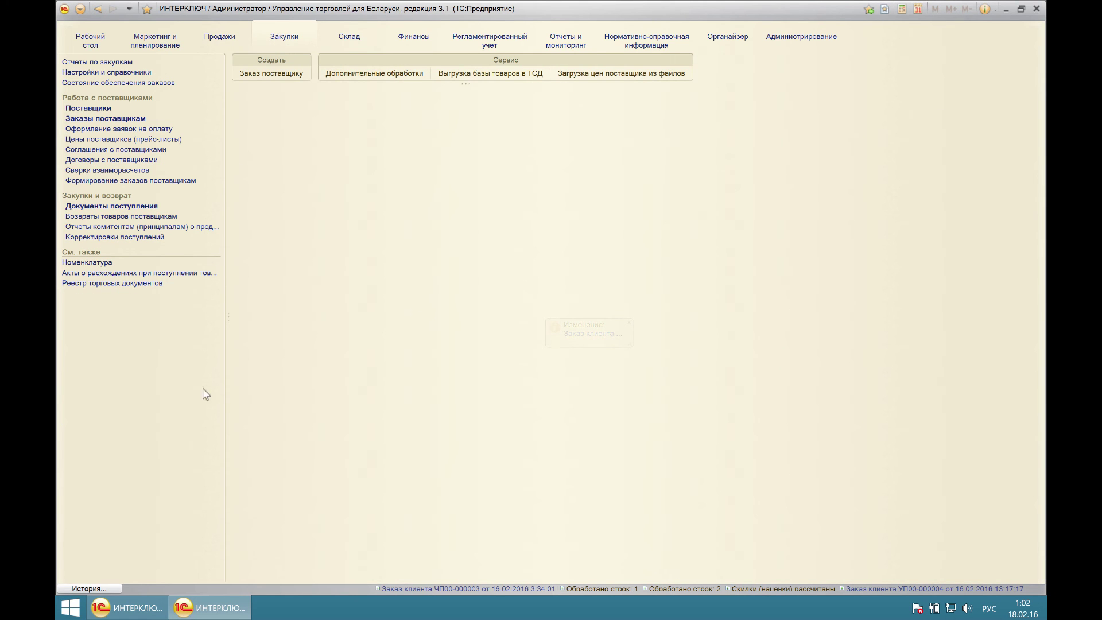
left_click(160, 180)
left_click(198, 51)
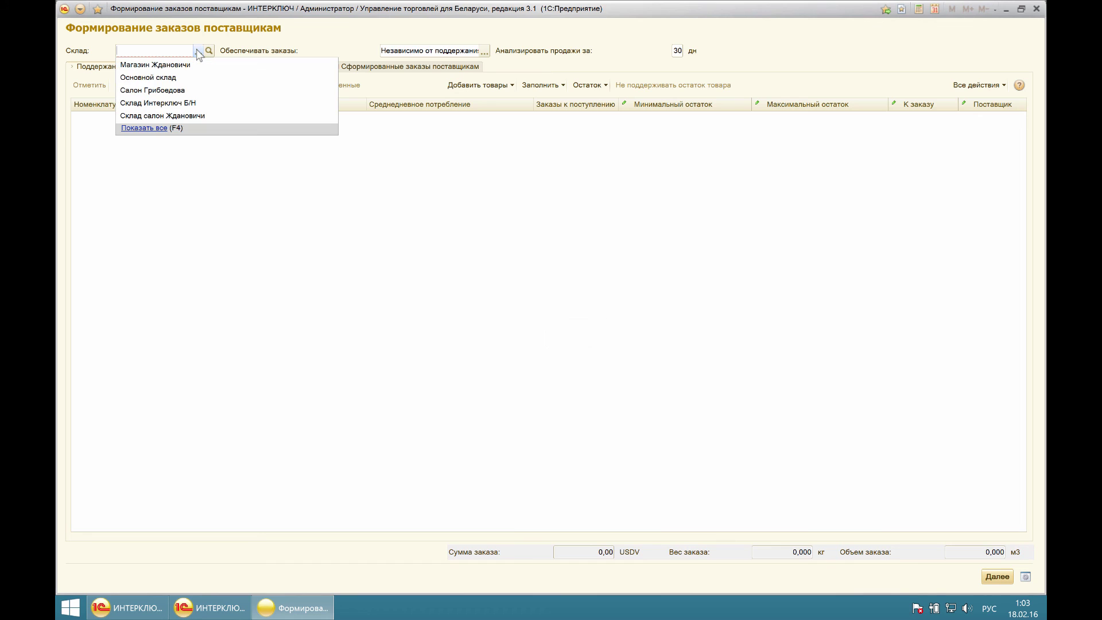
left_click(221, 77)
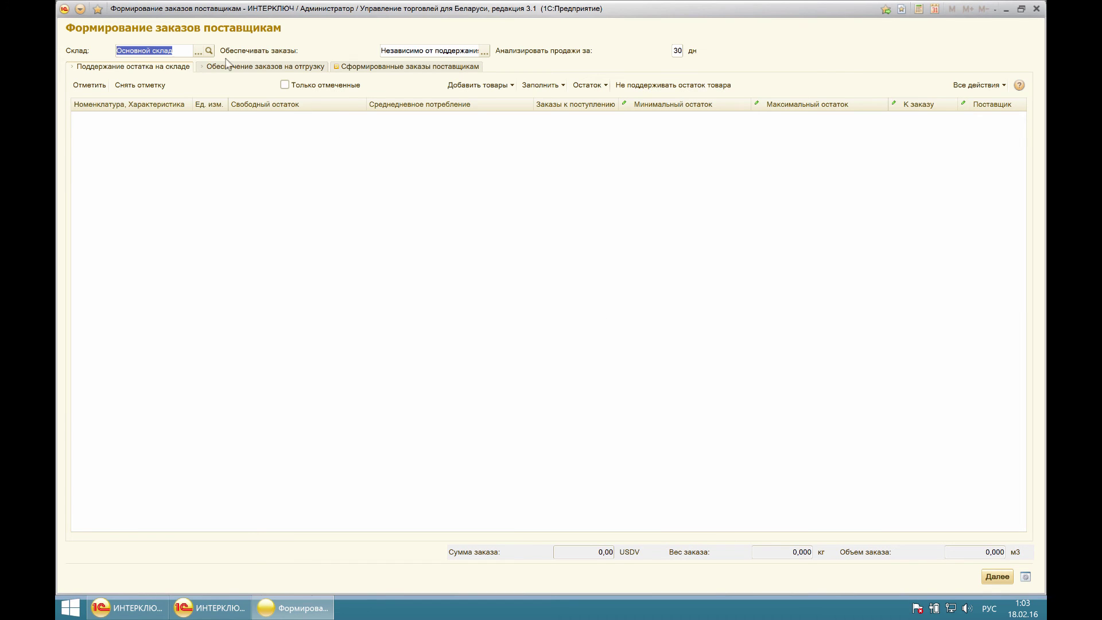
left_click(292, 68)
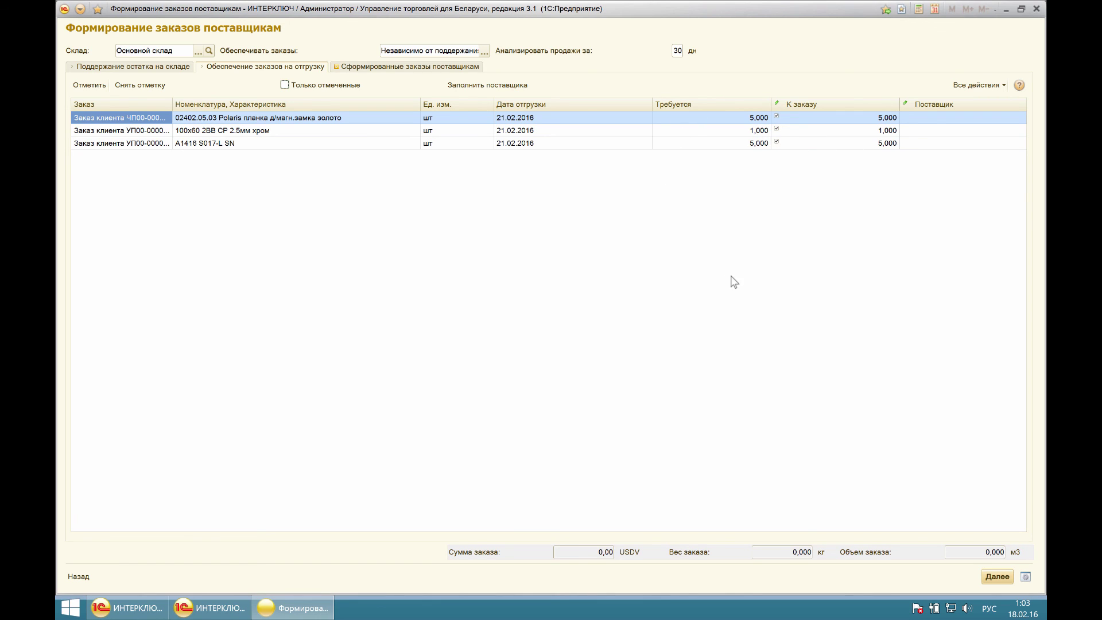
- Fill the supplier of all three order need lines as "Гард ТК ООО" and form the supplier order
left_click(922, 119)
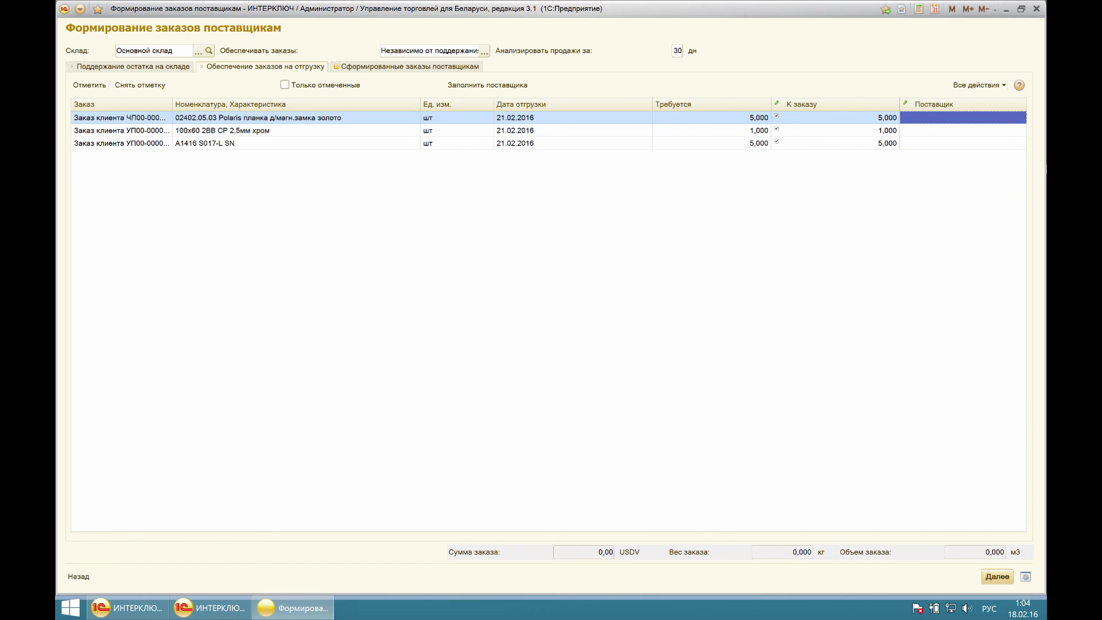
key("shift+Down")
key("shift+Down")
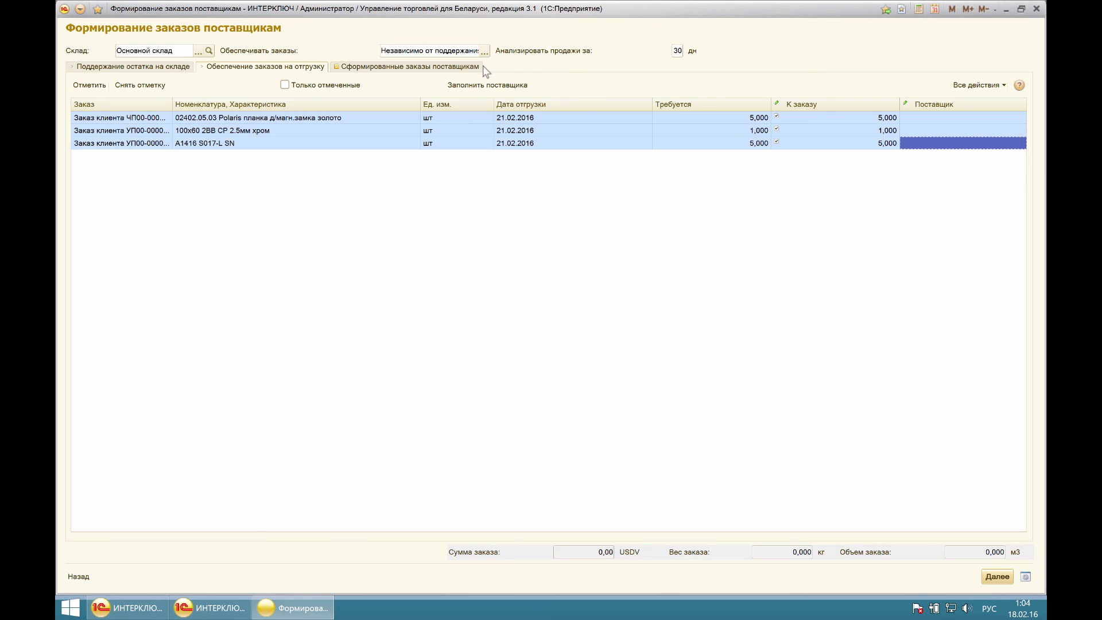
left_click(487, 85)
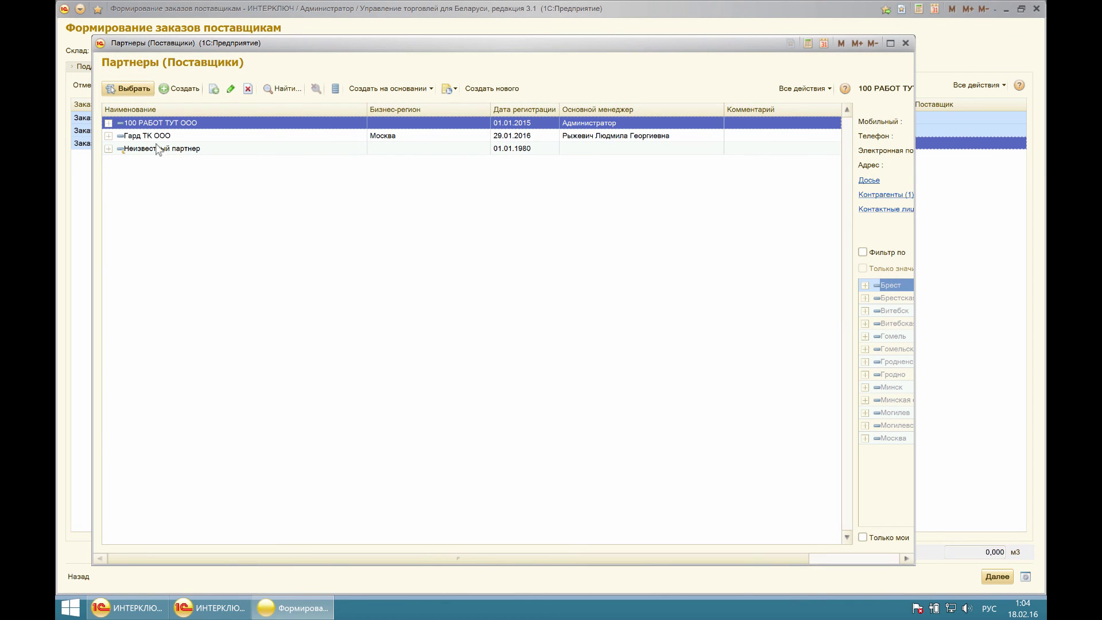
left_click(166, 136)
left_click(127, 88)
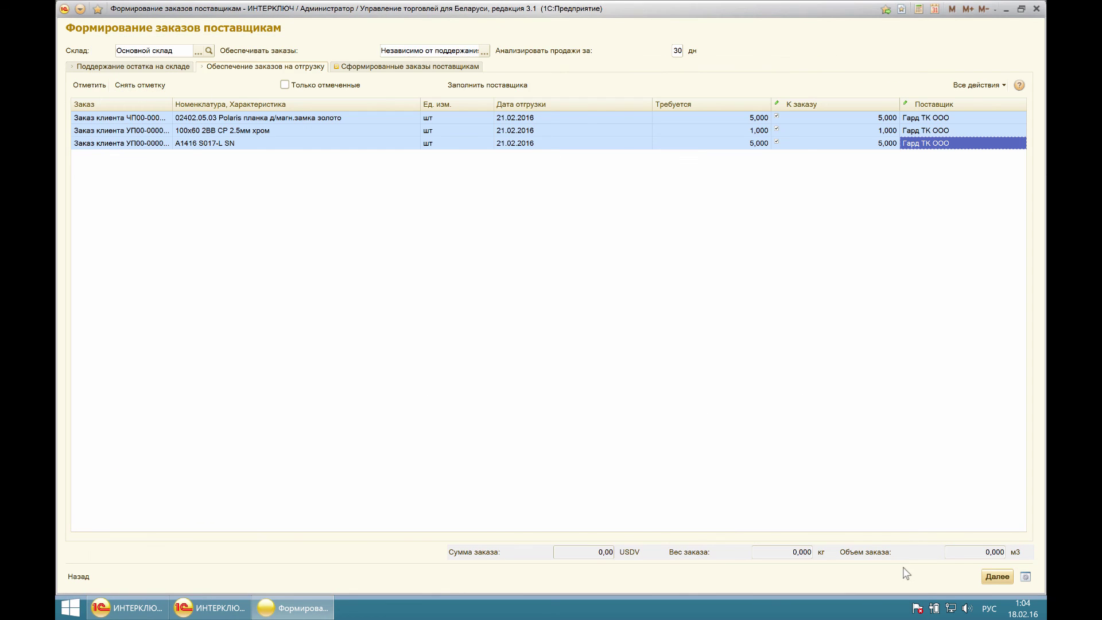
left_click(997, 577)
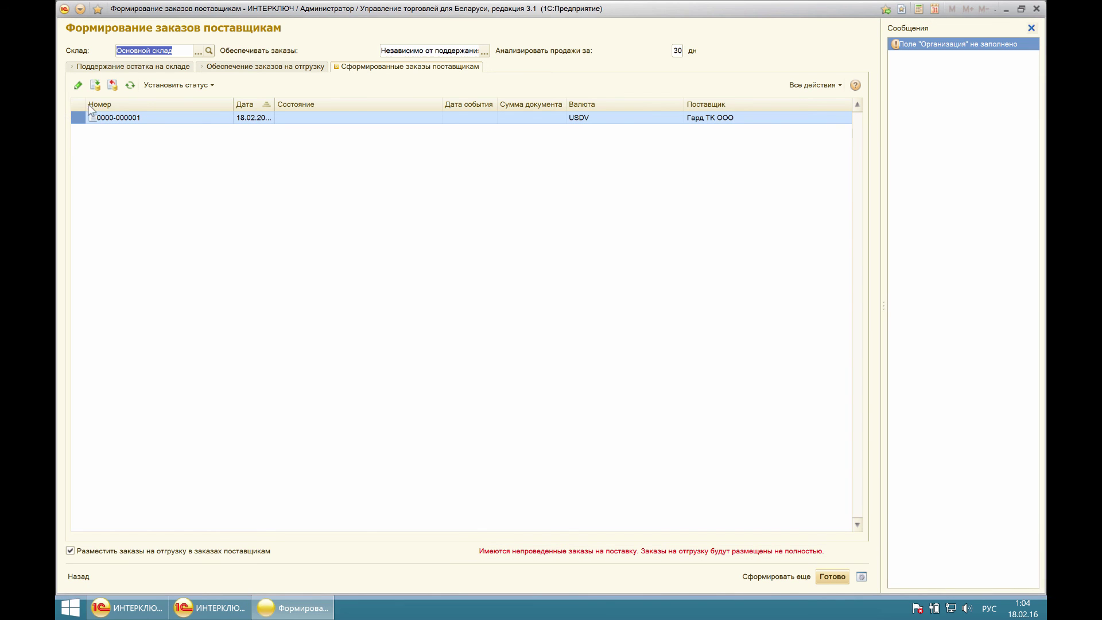
- Open the formed Гард ТК ООО supplier order, check the "Назначение" of each item line, and close the order and the order formation window
left_click(169, 122)
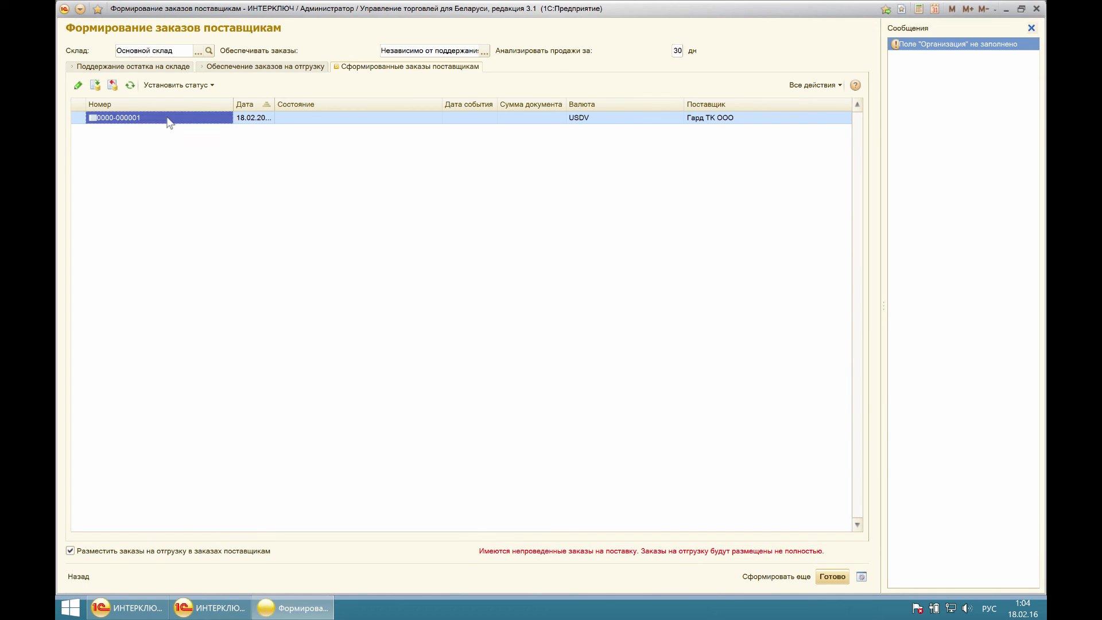
double_click(168, 118)
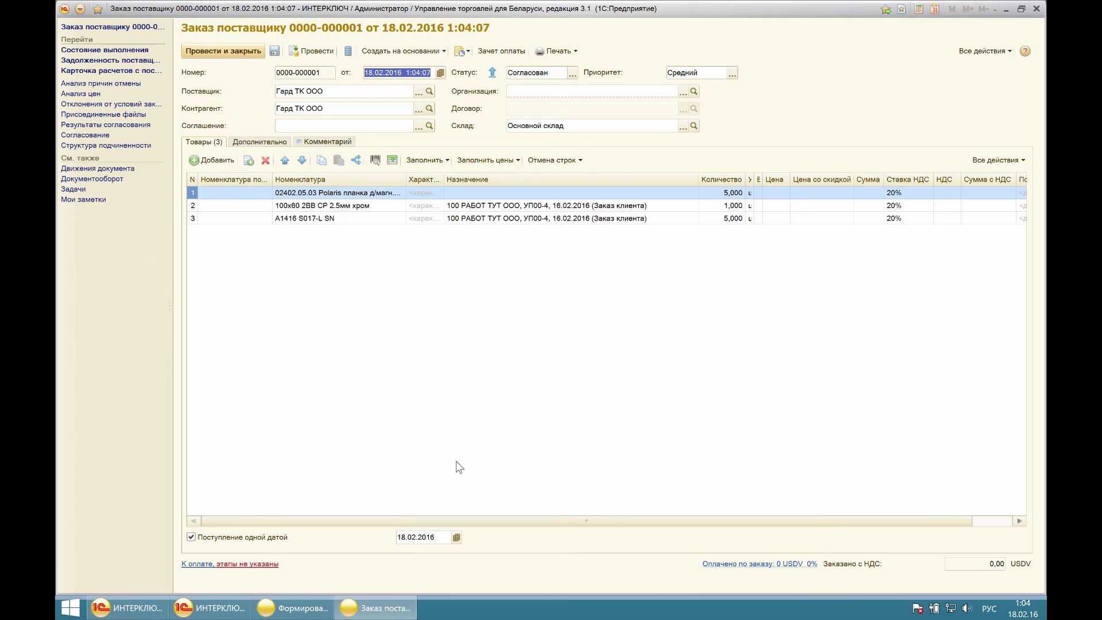
left_click(327, 193)
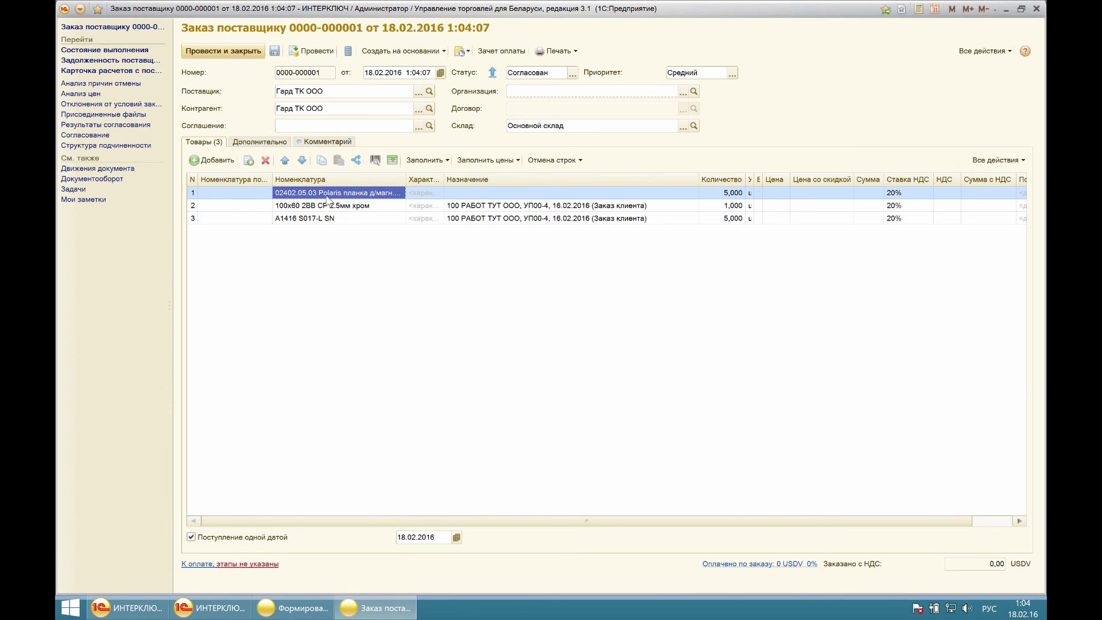
left_click(446, 197)
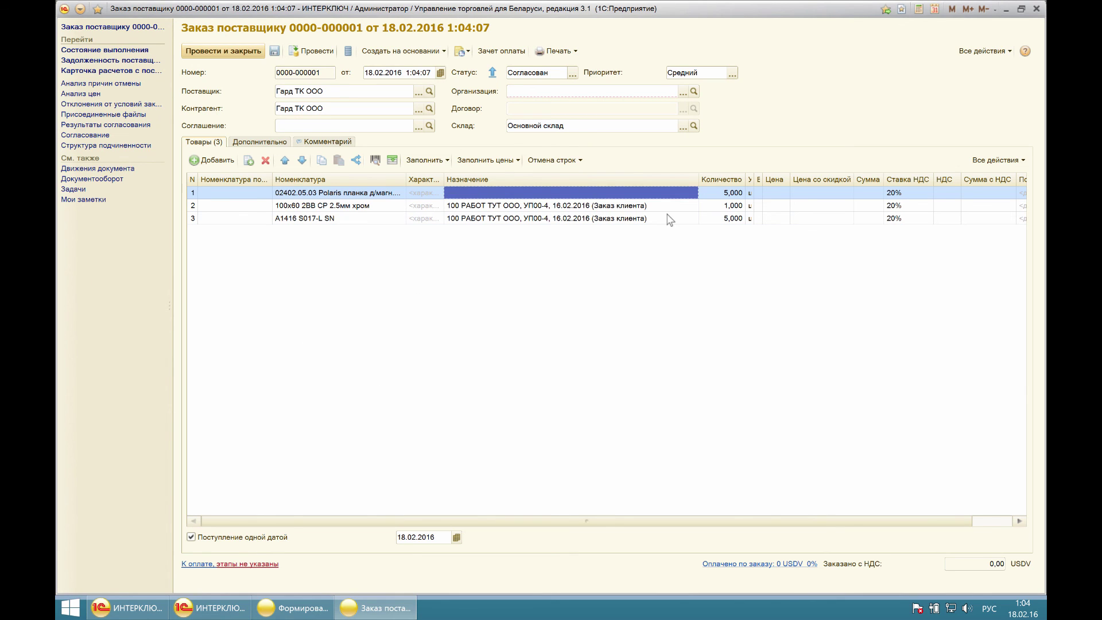
left_click(321, 206)
left_click(329, 219)
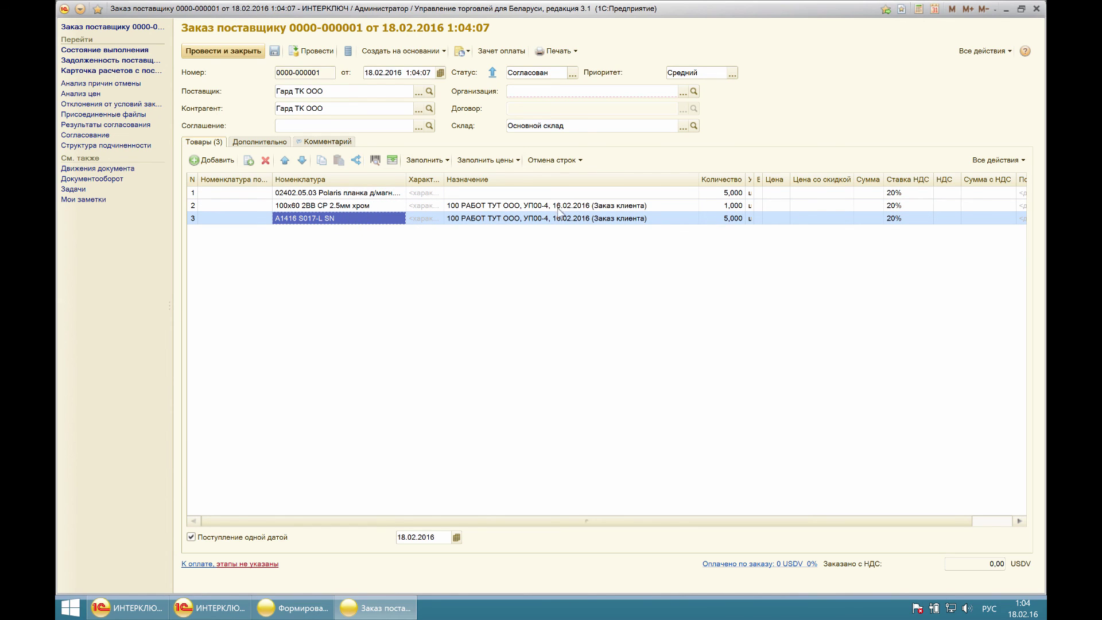
left_click(539, 207)
left_click(540, 219)
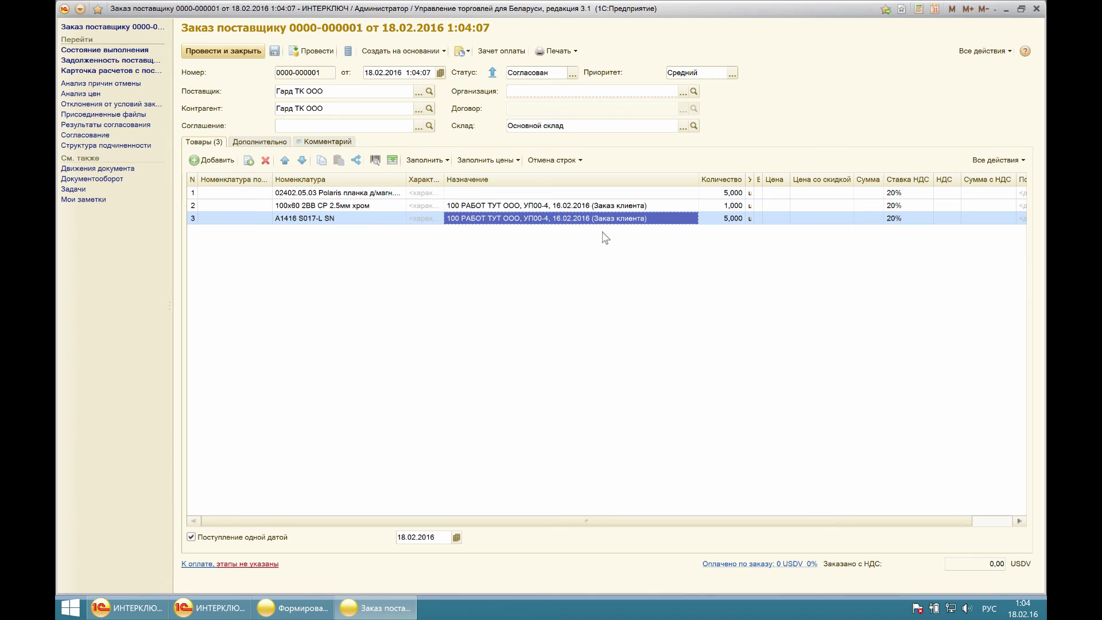
key("Escape")
key("Escape")
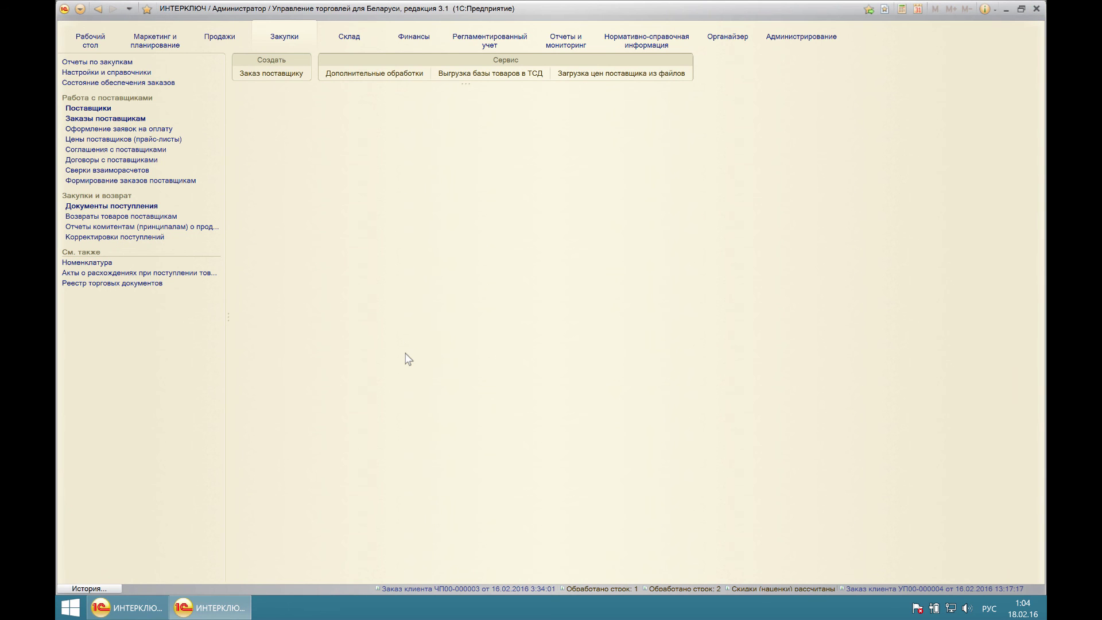